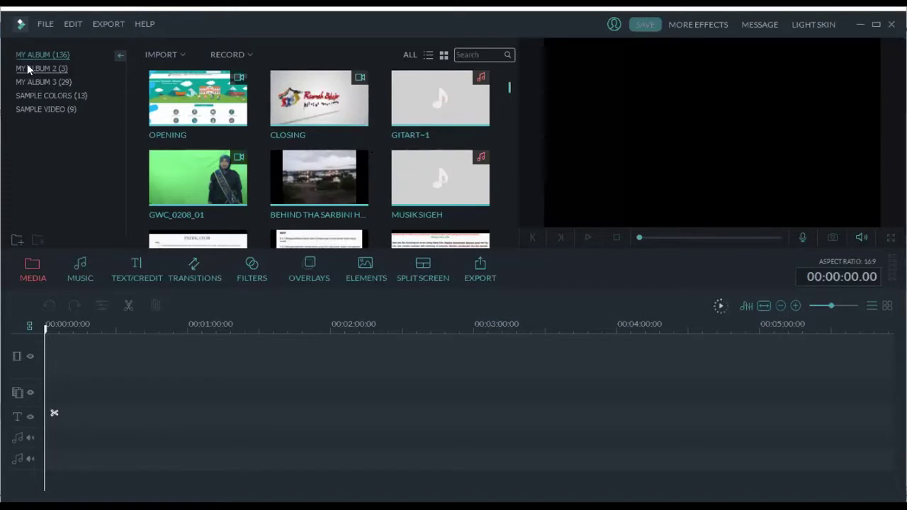
pyautogui.click(46, 25)
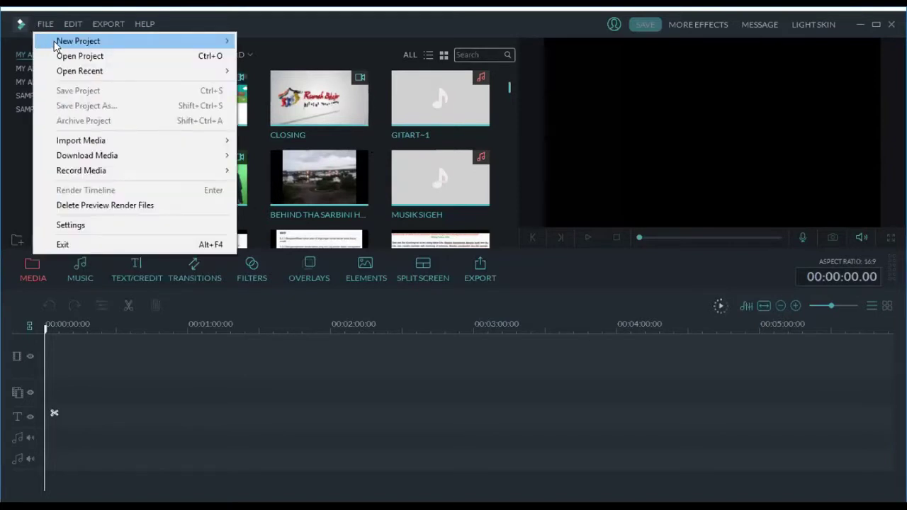
pyautogui.moveTo(55, 46)
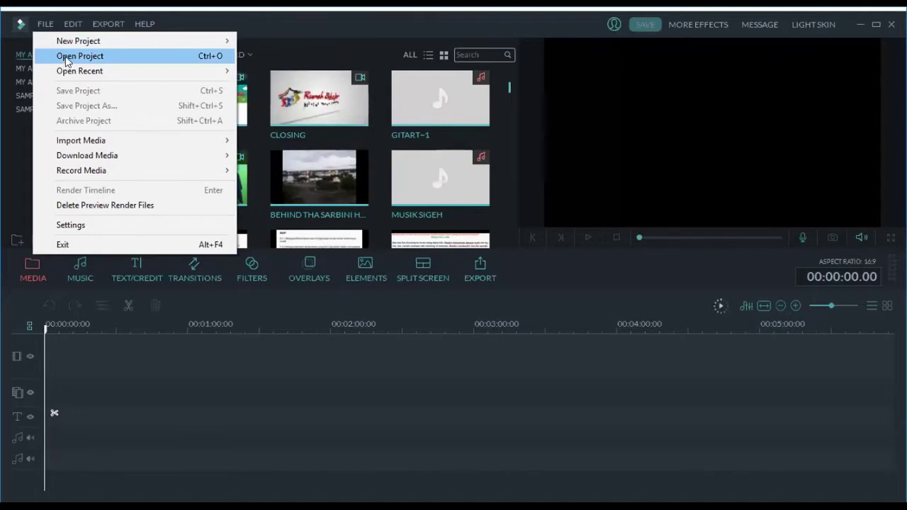
pyautogui.moveTo(90, 74)
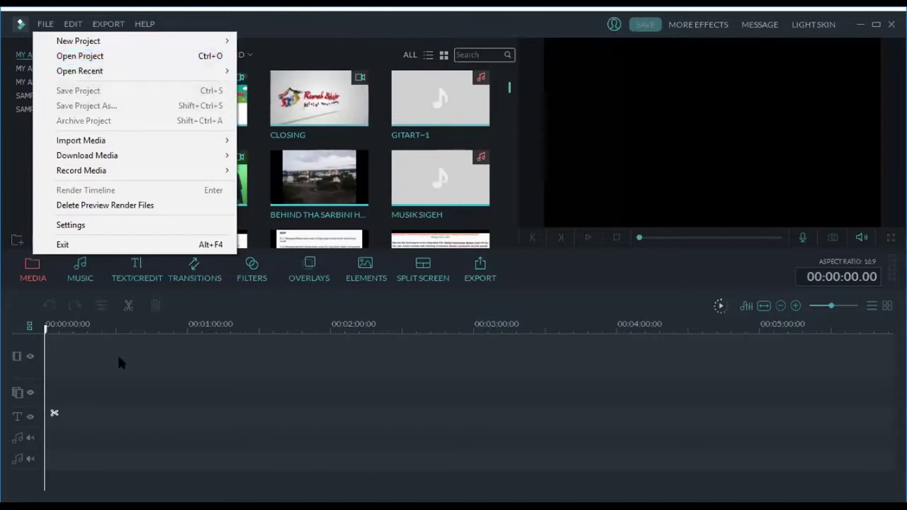
pyautogui.click(99, 397)
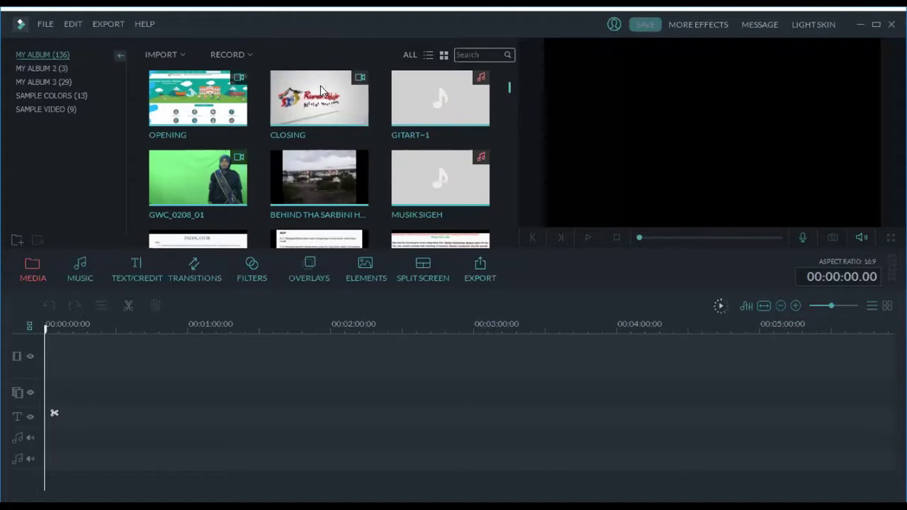
# Step: Look through the media stored in My Album and My Album 2
pyautogui.moveTo(331, 124)
pyautogui.scroll(-15, 333, 138)
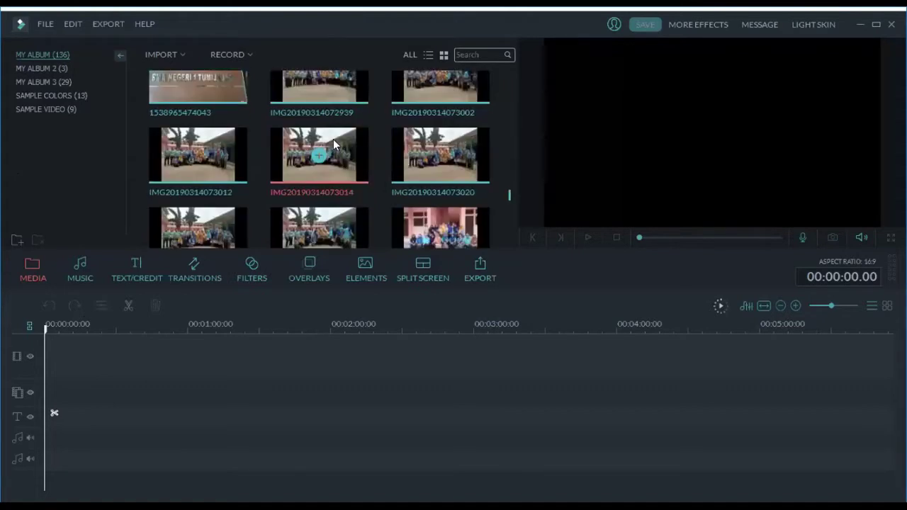
pyautogui.scroll(-5, 333, 138)
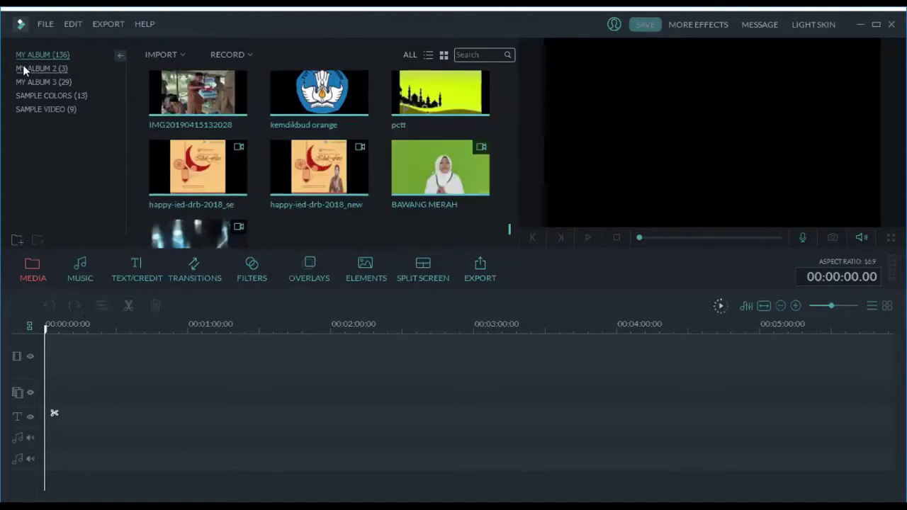
pyautogui.click(24, 66)
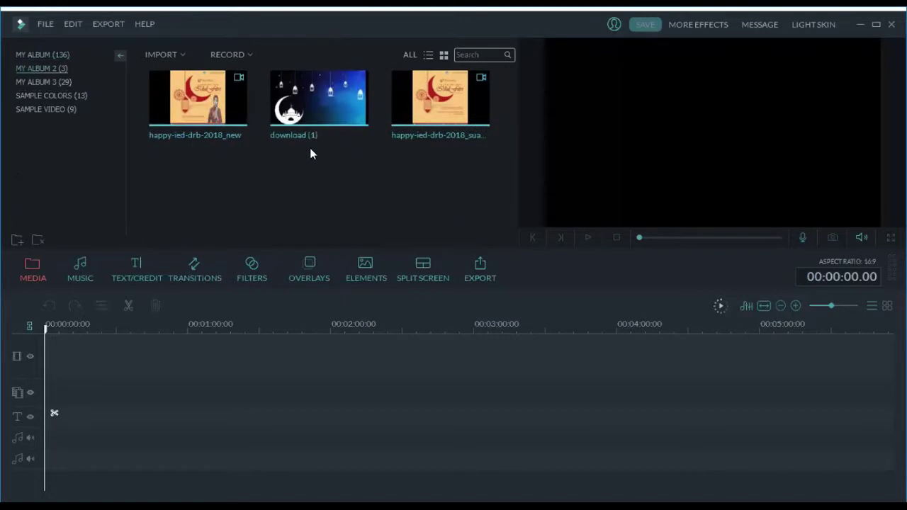
# Step: Look through the images and green-screen clips stored in My Album 3
pyautogui.click(23, 82)
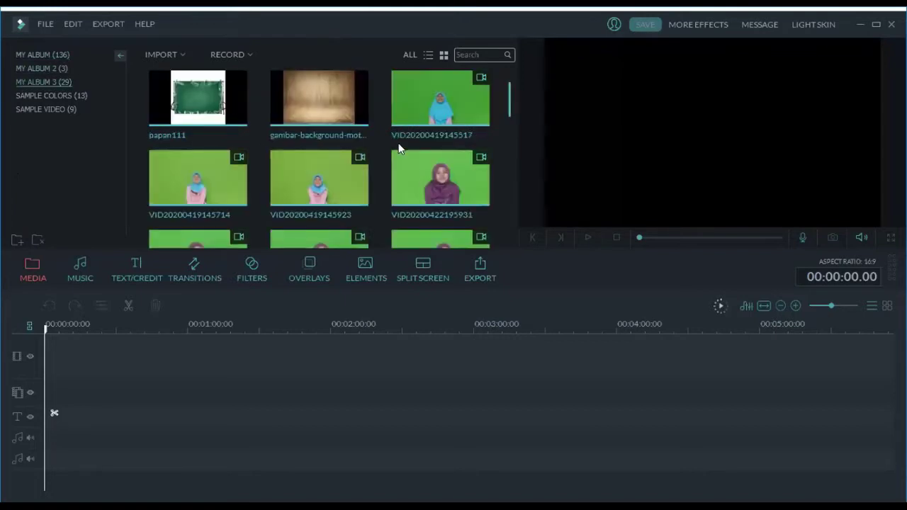
pyautogui.scroll(-4, 398, 143)
pyautogui.scroll(2, 398, 143)
pyautogui.scroll(-4, 398, 147)
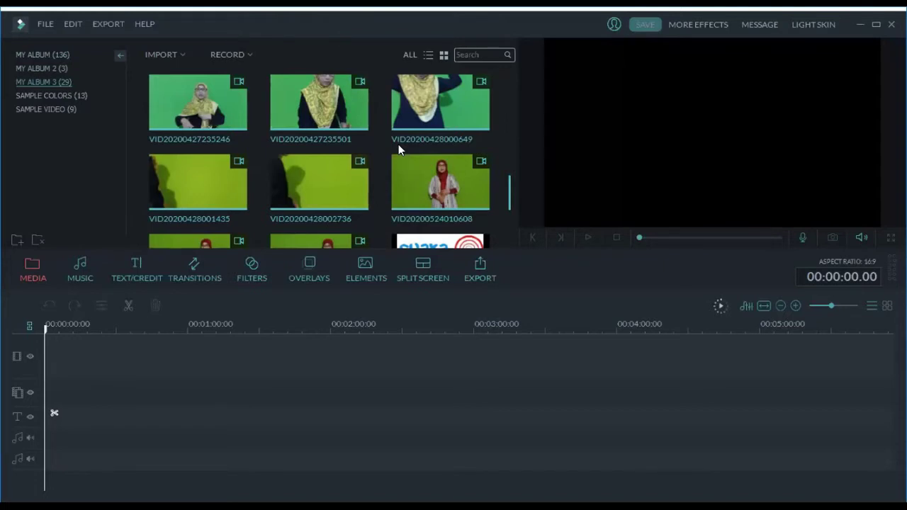
pyautogui.scroll(3, 398, 150)
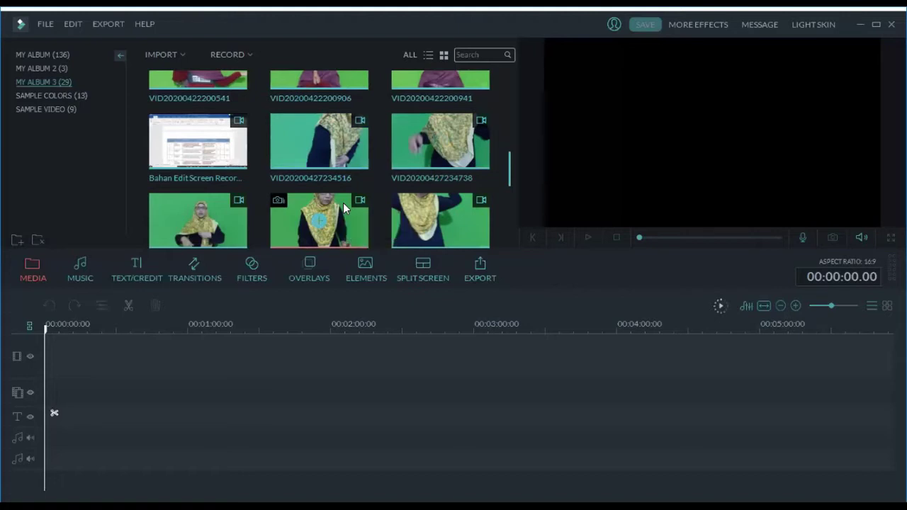
pyautogui.scroll(5, 343, 203)
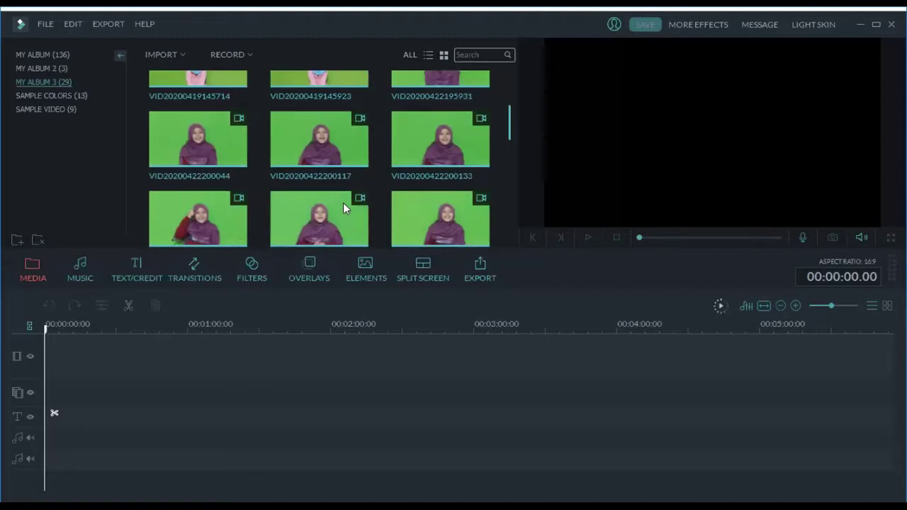
pyautogui.scroll(3, 343, 203)
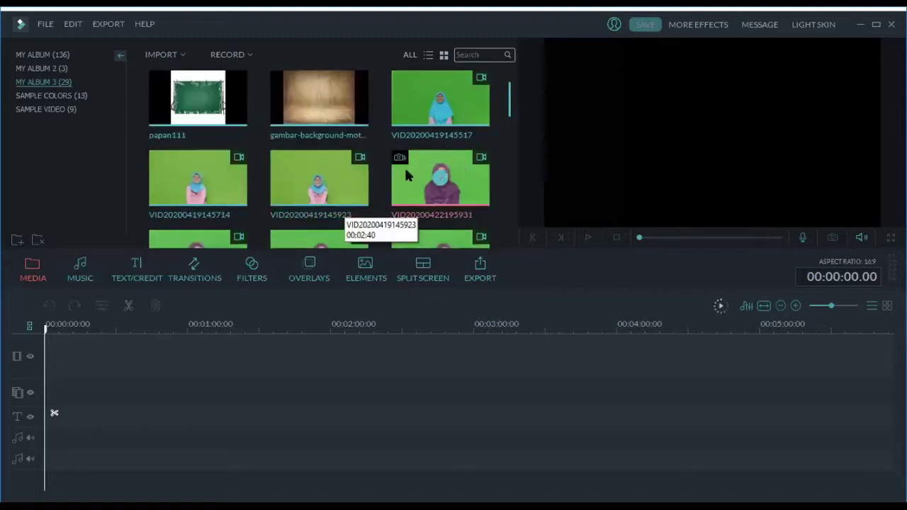
# Step: Browse the sample color backgrounds and the sample countdown videos in the media library
pyautogui.click(55, 96)
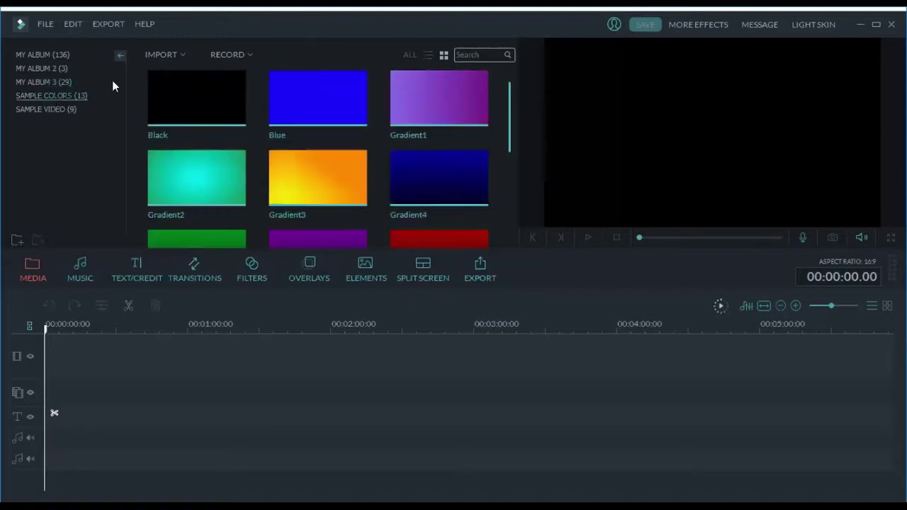
pyautogui.scroll(-5, 434, 138)
pyautogui.scroll(5, 432, 136)
pyautogui.scroll(-5, 388, 152)
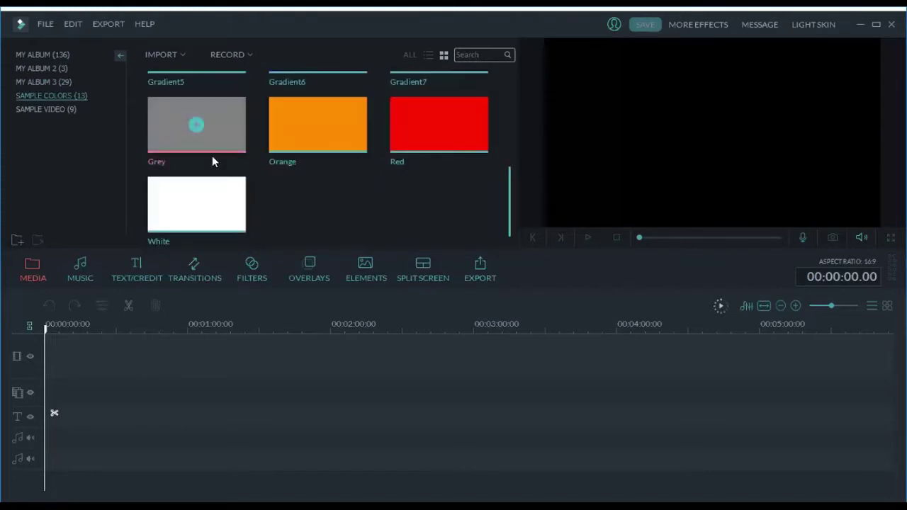
pyautogui.click(42, 110)
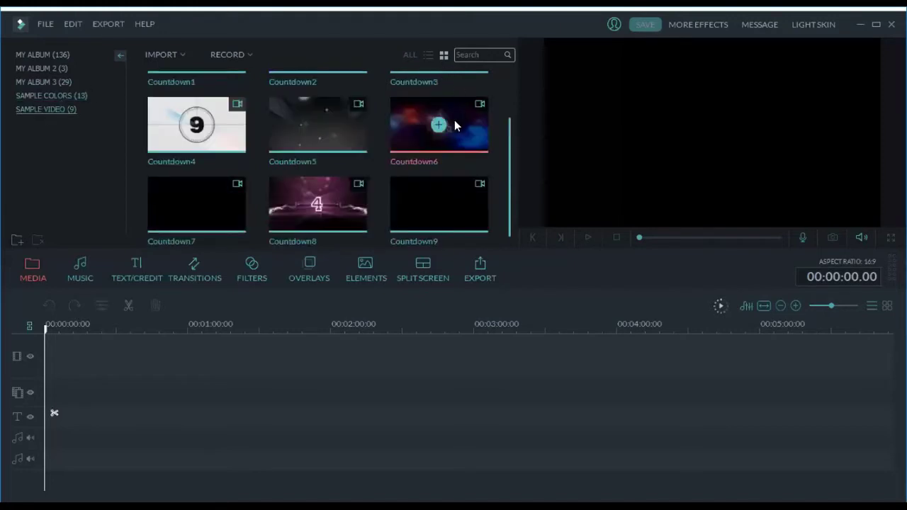
pyautogui.scroll(1, 447, 148)
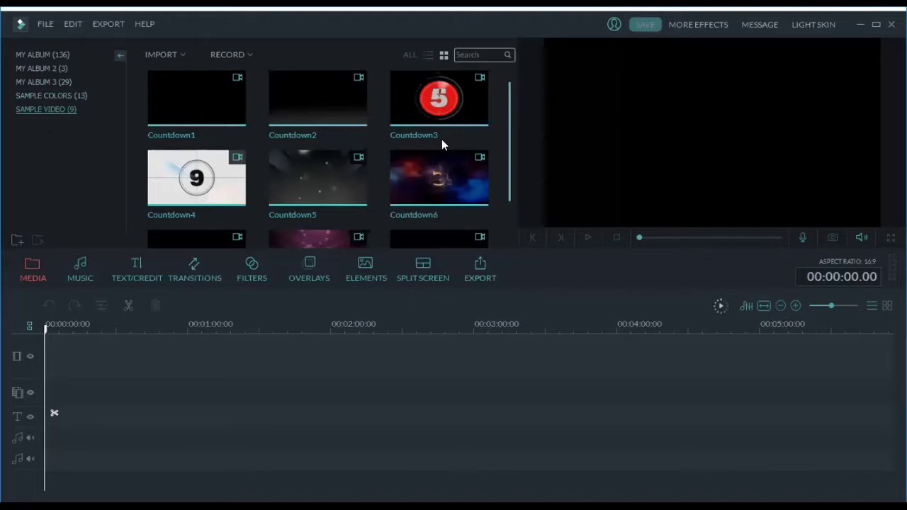
pyautogui.moveTo(442, 139)
pyautogui.moveTo(241, 161)
# Step: Browse the complete music library and select the Lights on the Gold Shore track with the Game of Trees cover
pyautogui.click(79, 268)
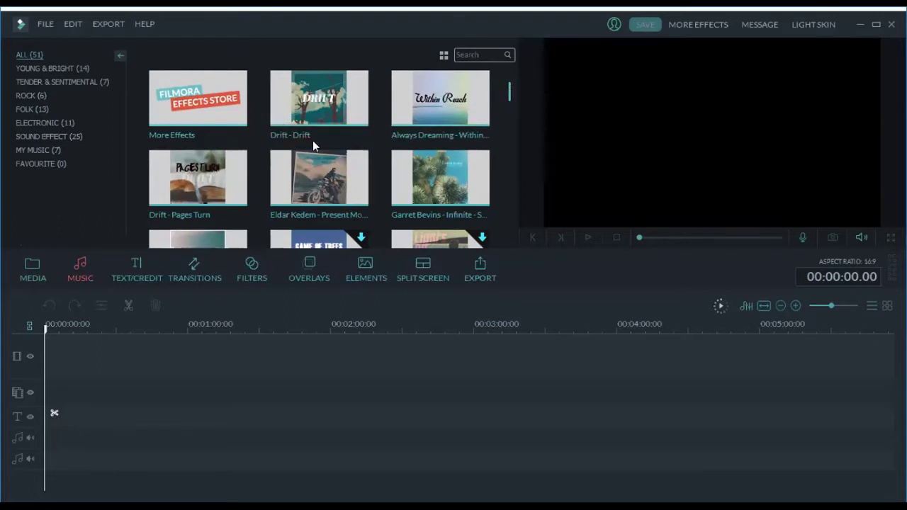
pyautogui.scroll(-2, 307, 131)
pyautogui.scroll(3, 308, 131)
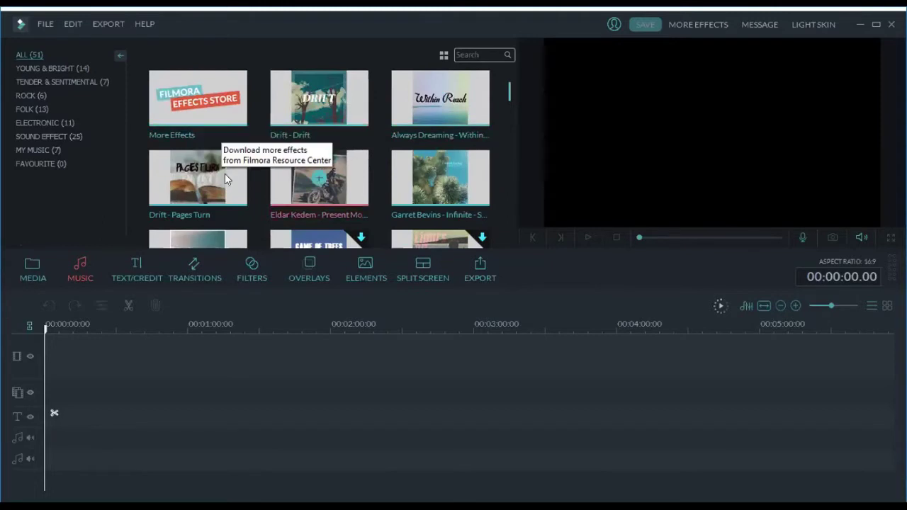
pyautogui.scroll(-2, 401, 106)
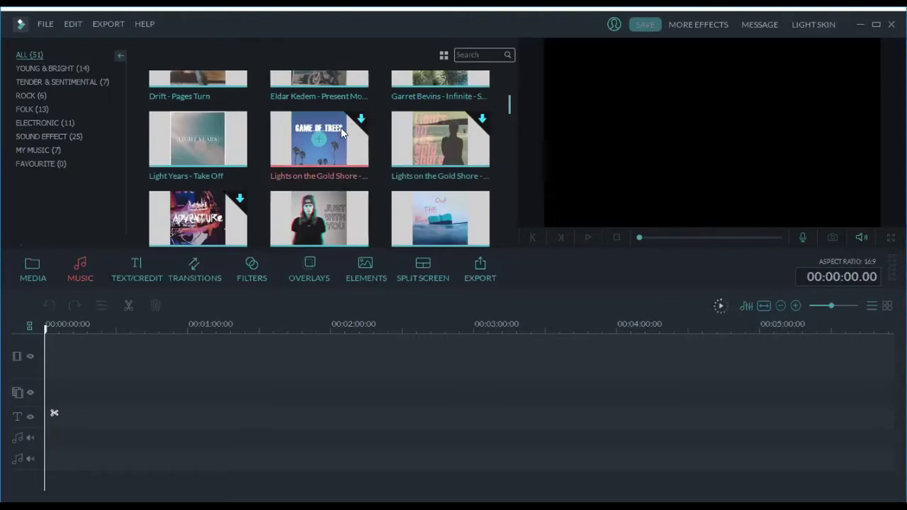
pyautogui.click(319, 141)
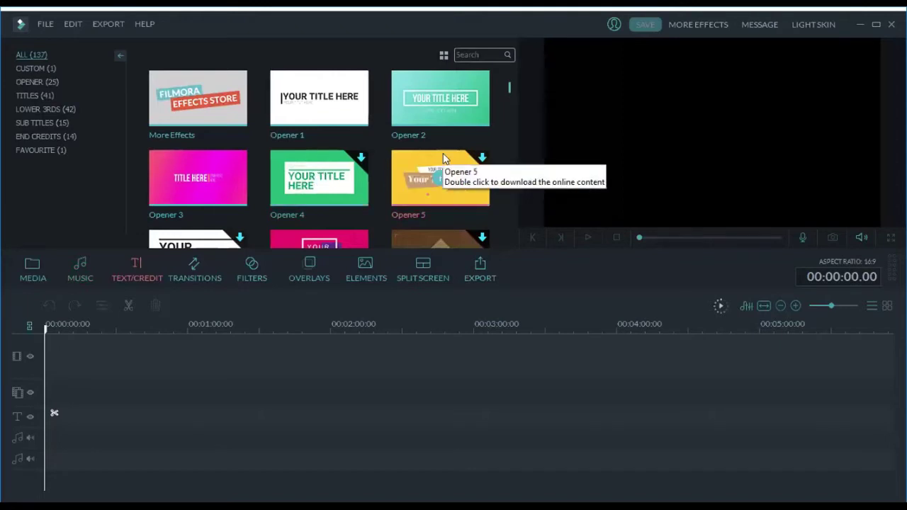
# Step: Add an opener title with a green-to-blue gradient background at the start of the timeline
pyautogui.scroll(-3, 443, 153)
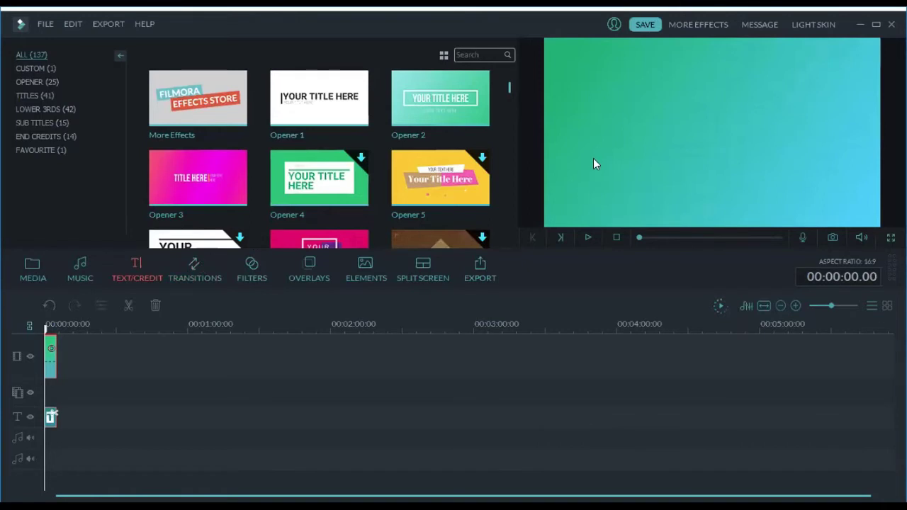
# Step: Browse the transitions, including the 3D, Speed Blur and Warp categories
pyautogui.click(192, 275)
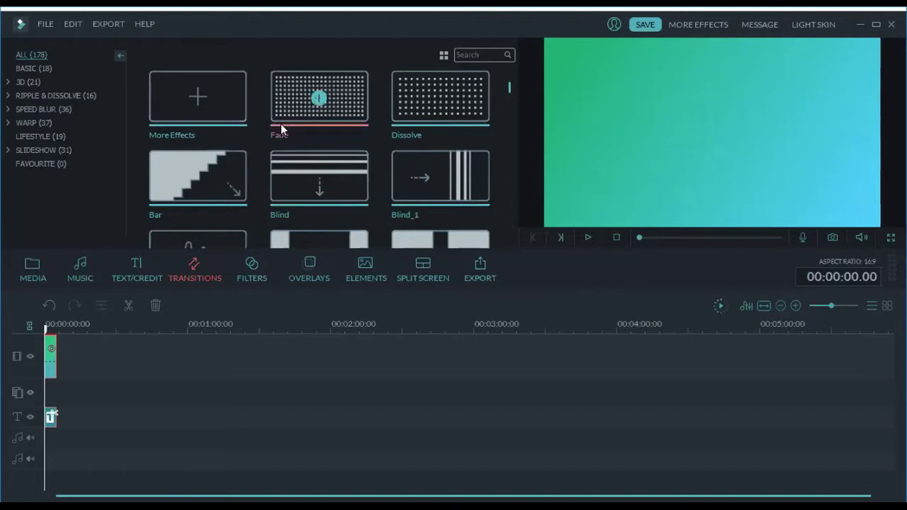
pyautogui.moveTo(506, 88); pyautogui.dragTo(507, 99)
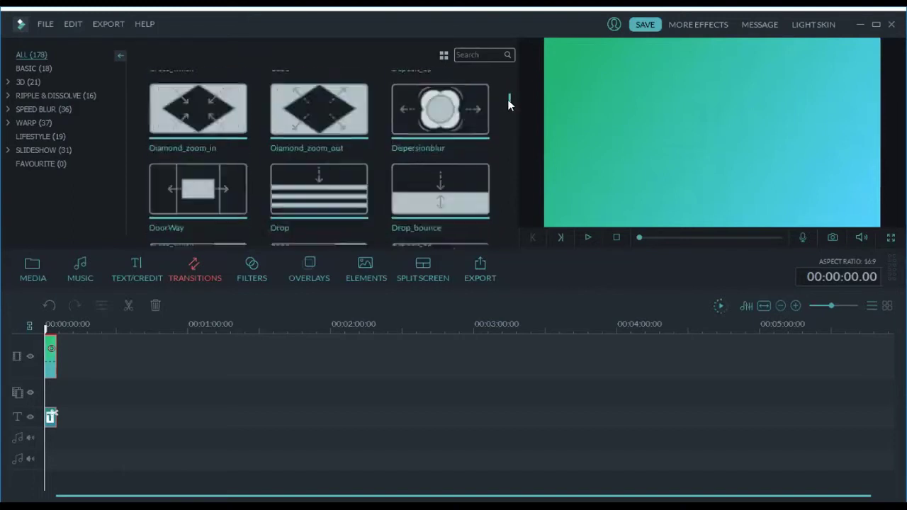
pyautogui.click(28, 83)
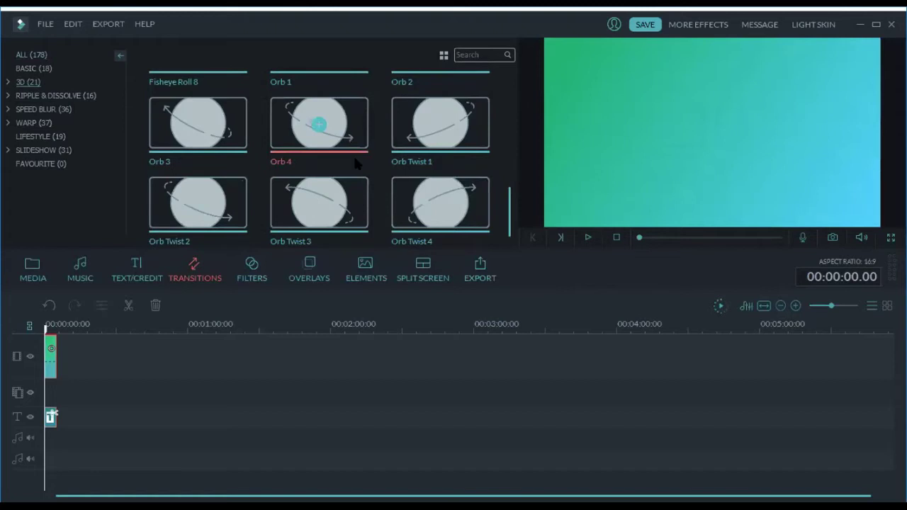
pyautogui.moveTo(510, 191); pyautogui.dragTo(476, 111)
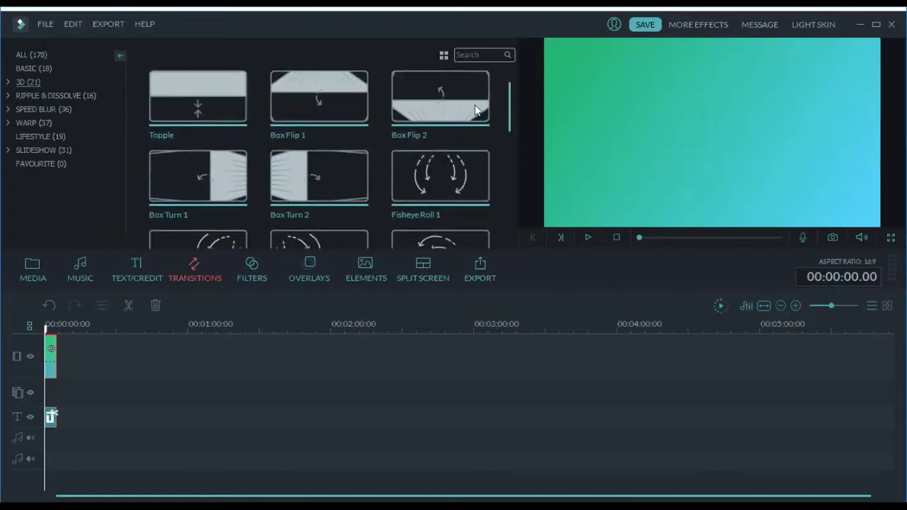
pyautogui.click(28, 109)
pyautogui.scroll(-5, 300, 121)
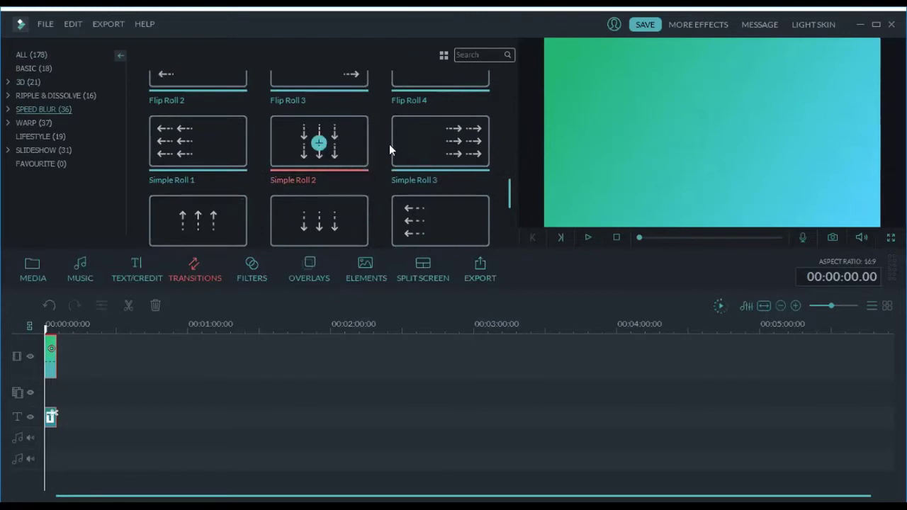
pyautogui.press('Down')
pyautogui.scroll(10, 359, 178)
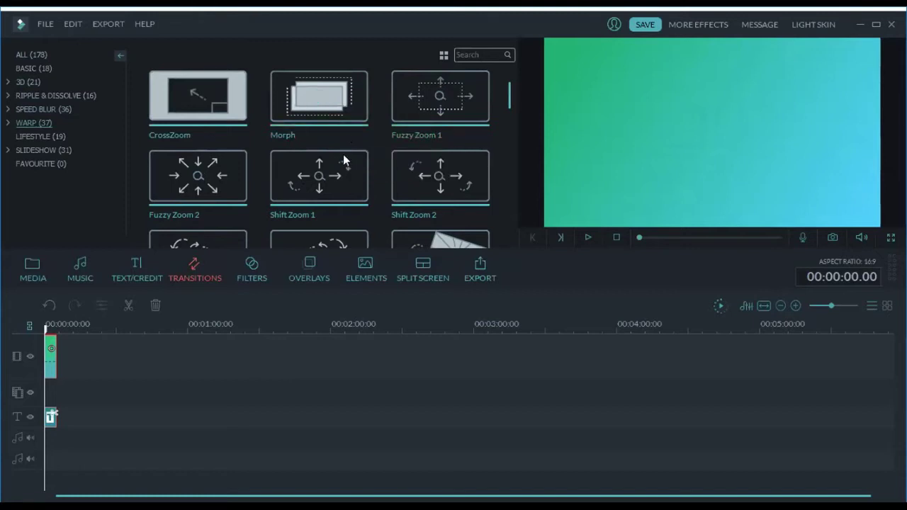
# Step: Browse the complete collection of video filters
pyautogui.click(251, 267)
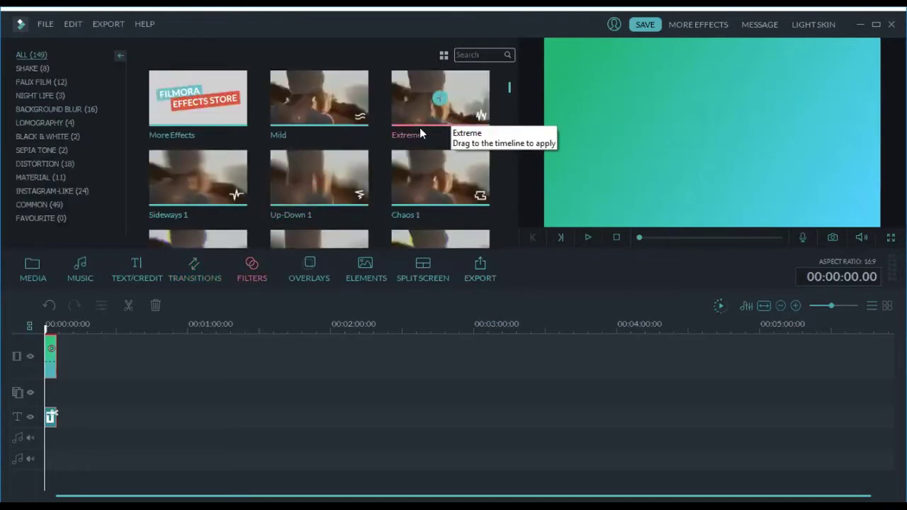
pyautogui.scroll(-5, 294, 155)
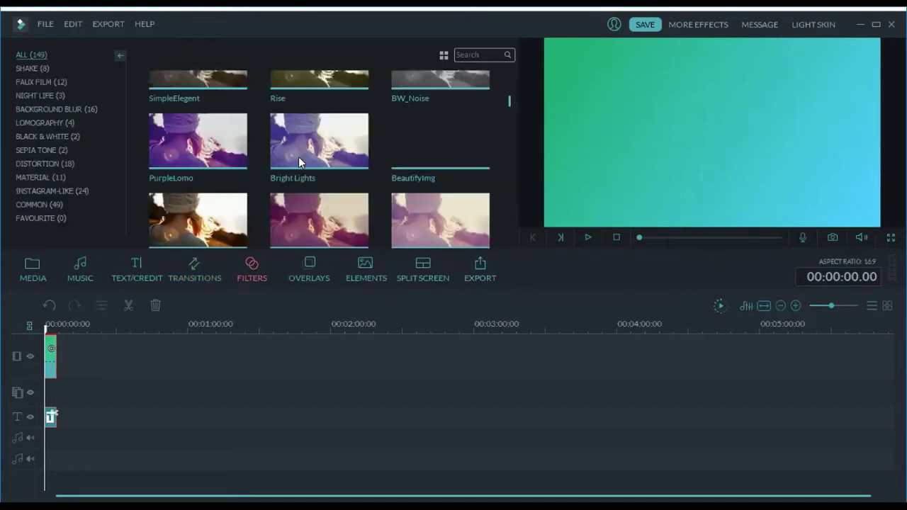
pyautogui.scroll(5, 405, 127)
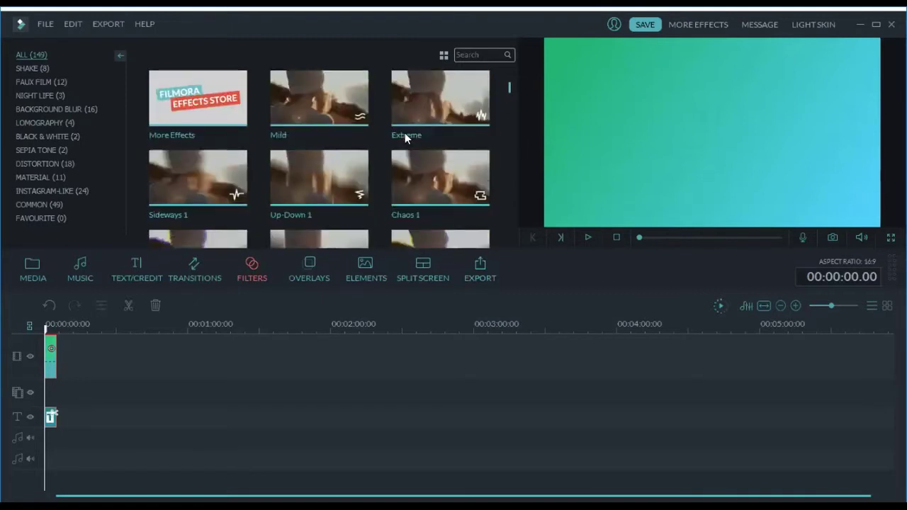
pyautogui.scroll(-3, 405, 132)
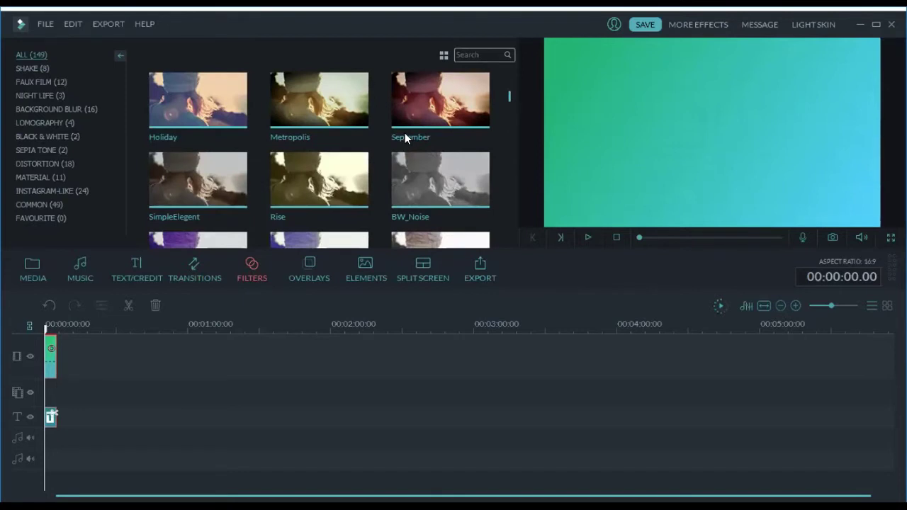
pyautogui.moveTo(405, 133)
# Step: Look through the overlay effects and the animated elements, including the hand-drawn ones
pyautogui.click(309, 268)
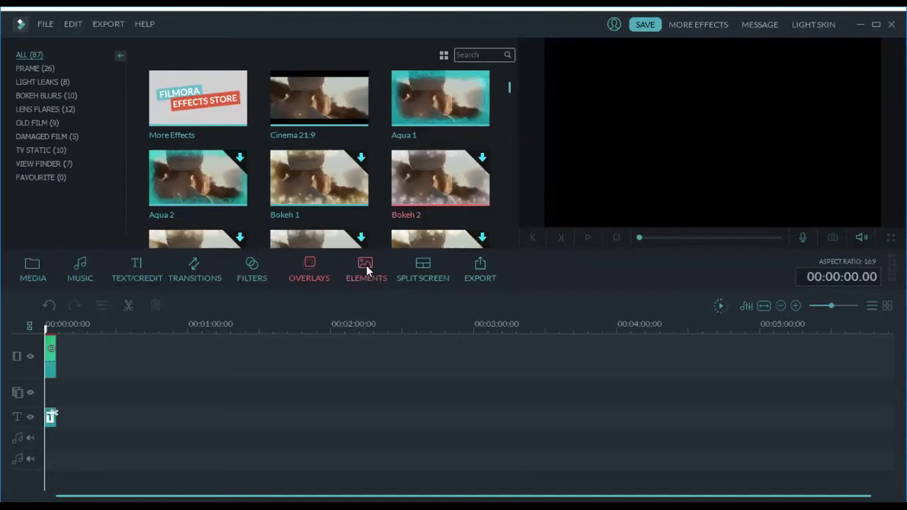
pyautogui.click(366, 266)
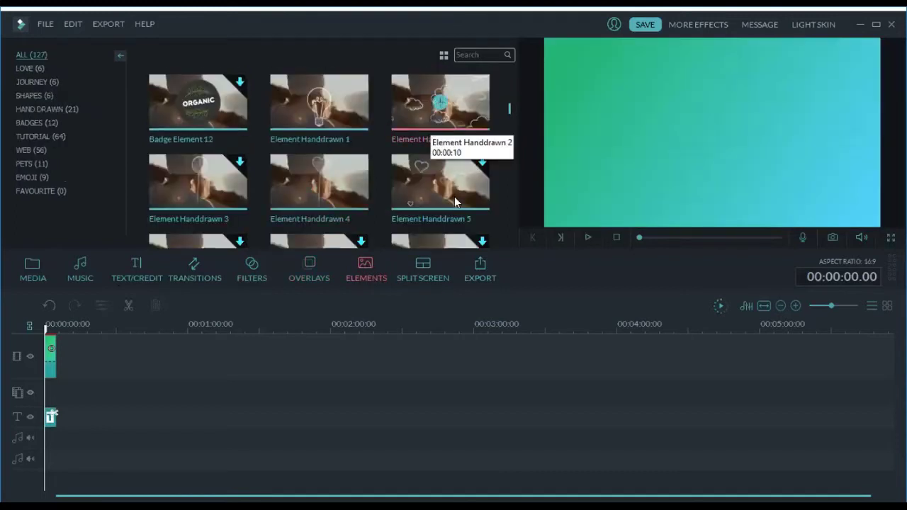
# Step: Preview the two-pane split screen layout with a diagonal divider
pyautogui.click(419, 274)
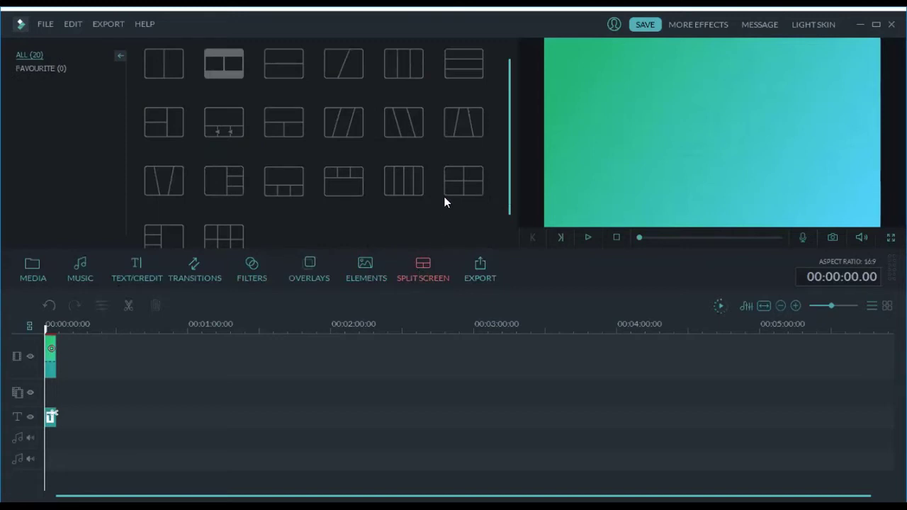
pyautogui.click(318, 69)
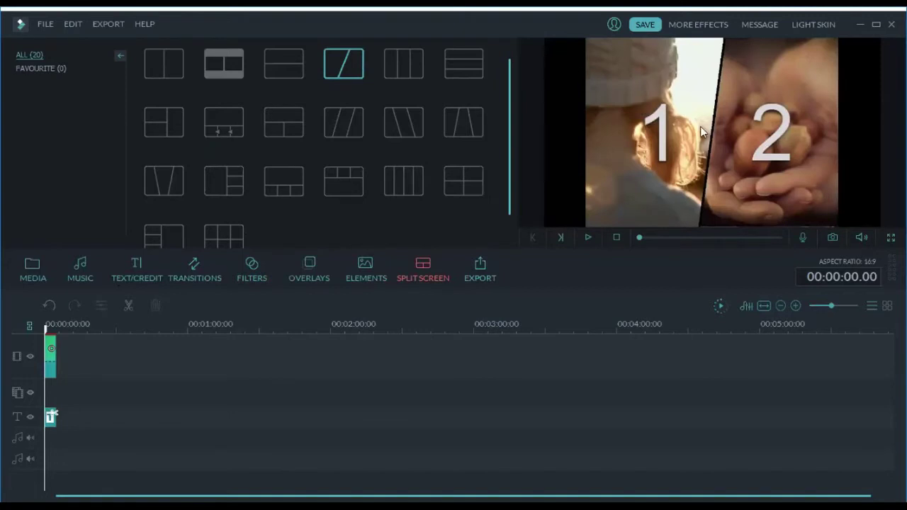
# Step: Preview the four-pane grid split screen layout and delete the existing clips from the timeline
pyautogui.moveTo(333, 80)
pyautogui.click(451, 182)
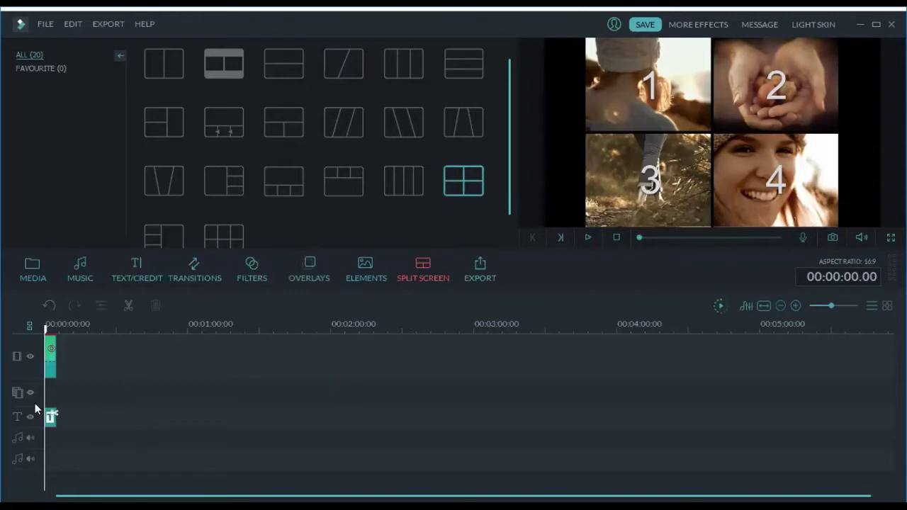
pyautogui.click(52, 362)
pyautogui.press('Delete')
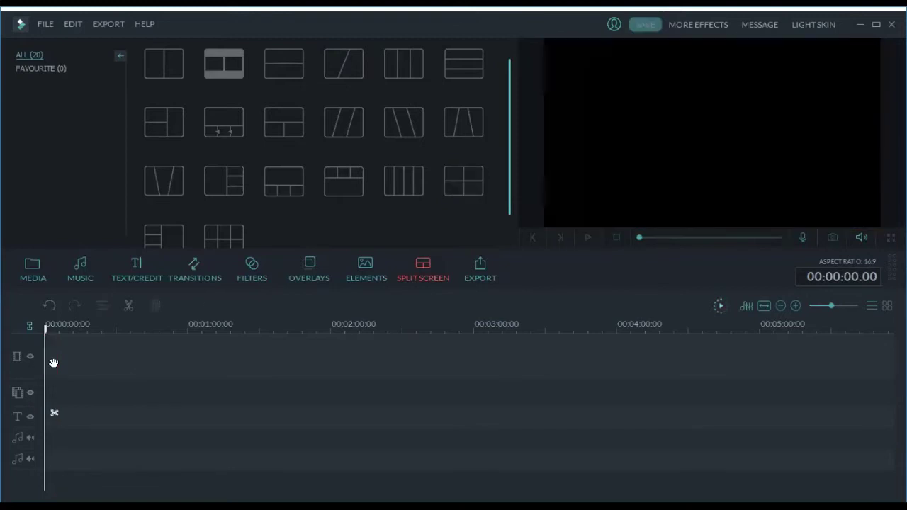
# Step: Show the media in My Album and open the file chooser for importing media files
pyautogui.click(35, 274)
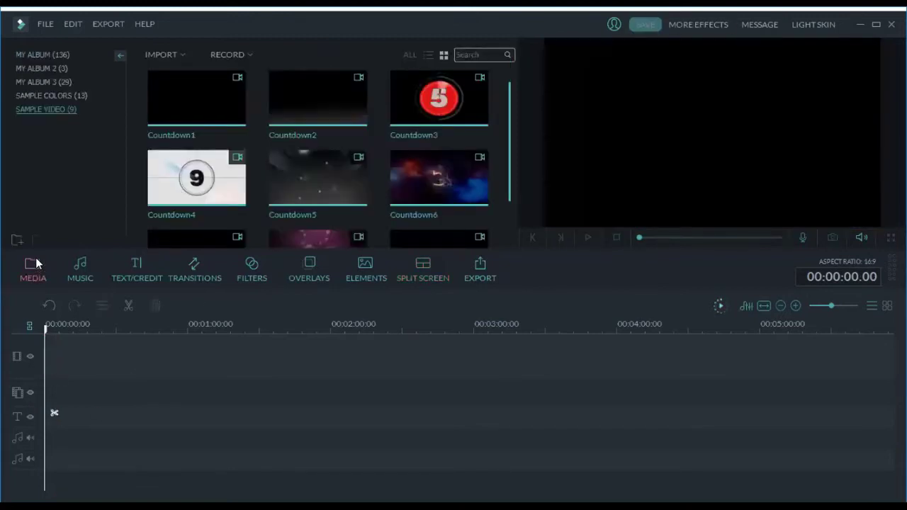
pyautogui.click(58, 51)
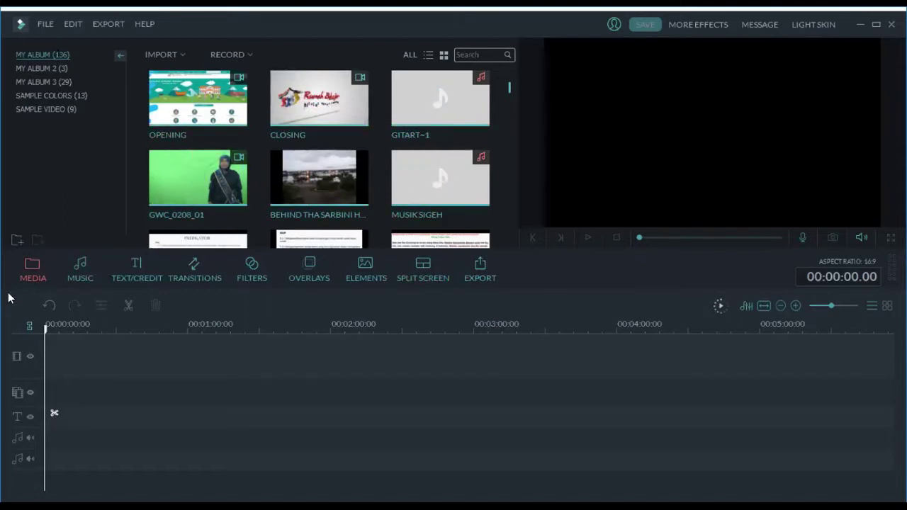
pyautogui.click(182, 54)
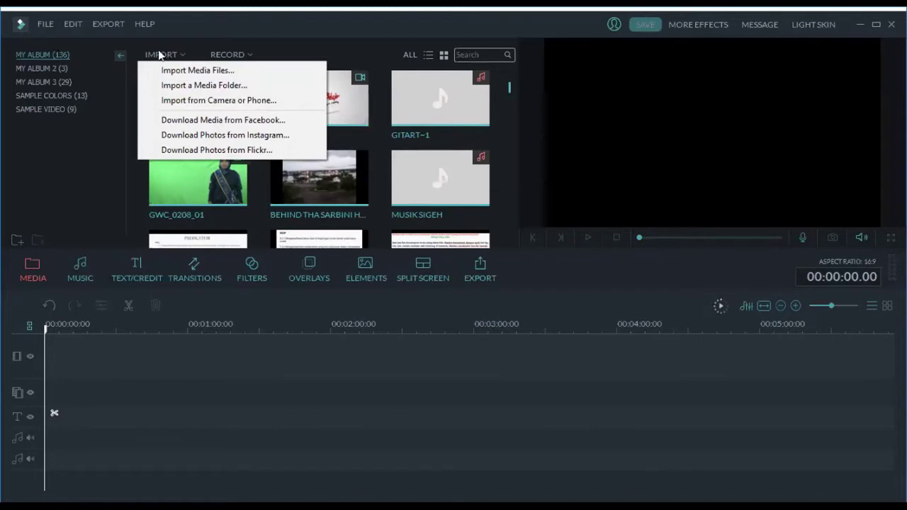
pyautogui.click(45, 24)
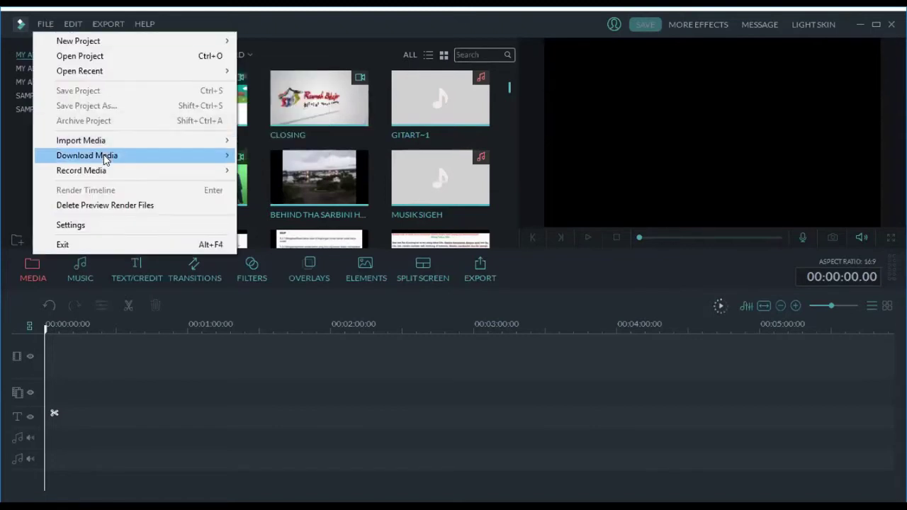
pyautogui.moveTo(98, 141)
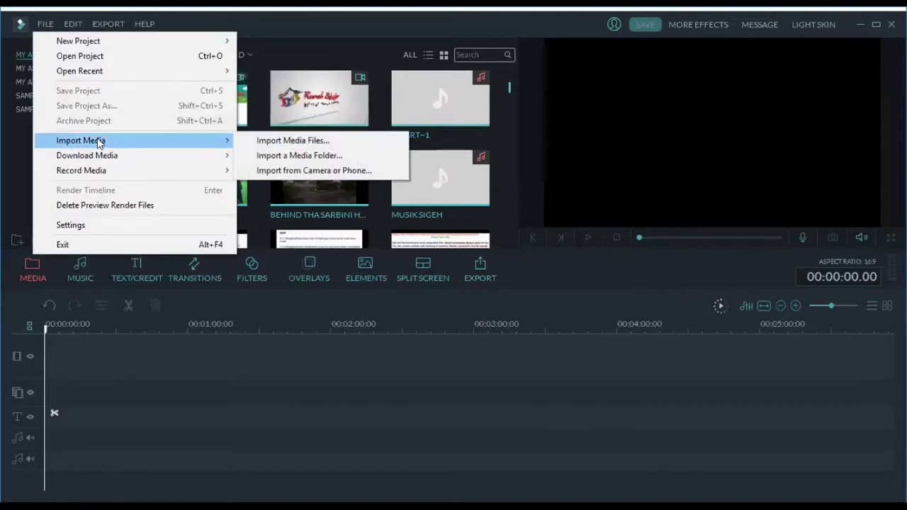
pyautogui.click(304, 143)
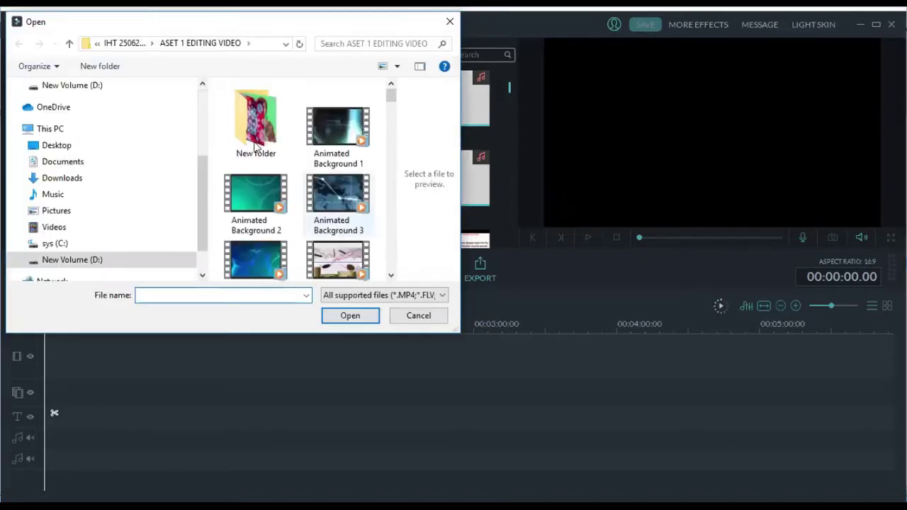
# Step: Look through the New folder inside ASET 1 EDITING VIDEO and the files in the parent folder IHT 25062020
pyautogui.click(262, 133)
pyautogui.doubleClick(262, 134)
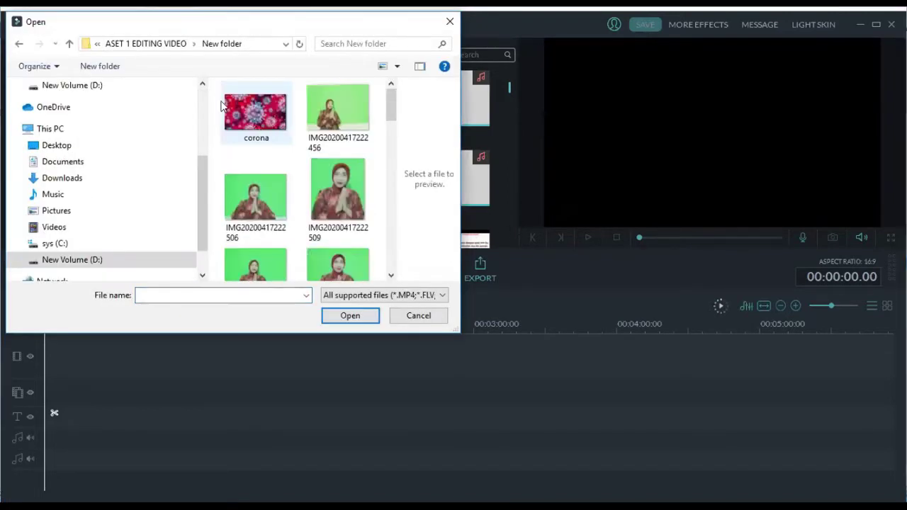
pyautogui.click(149, 45)
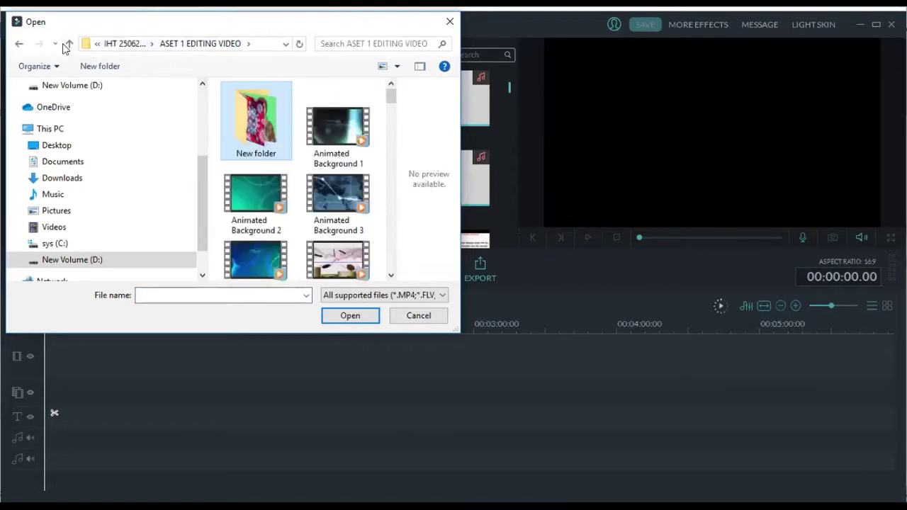
pyautogui.click(71, 44)
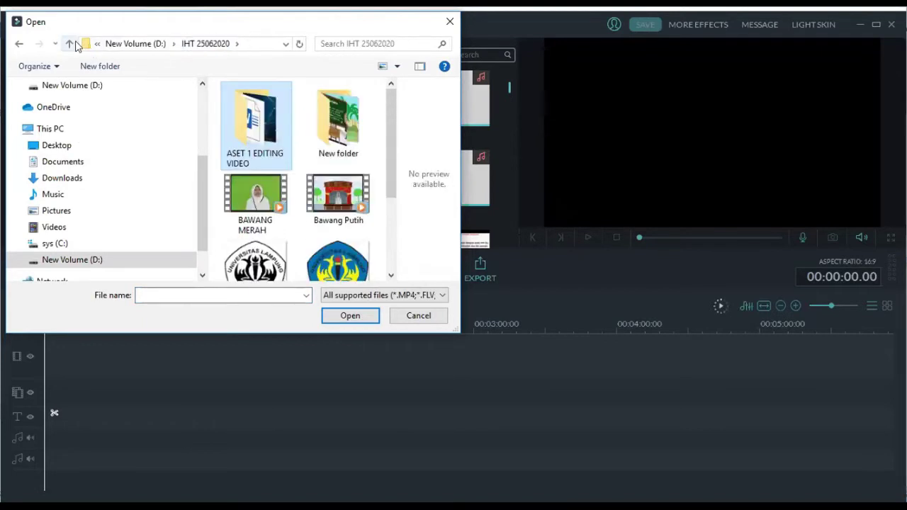
pyautogui.scroll(-2, 347, 192)
pyautogui.scroll(3, 354, 197)
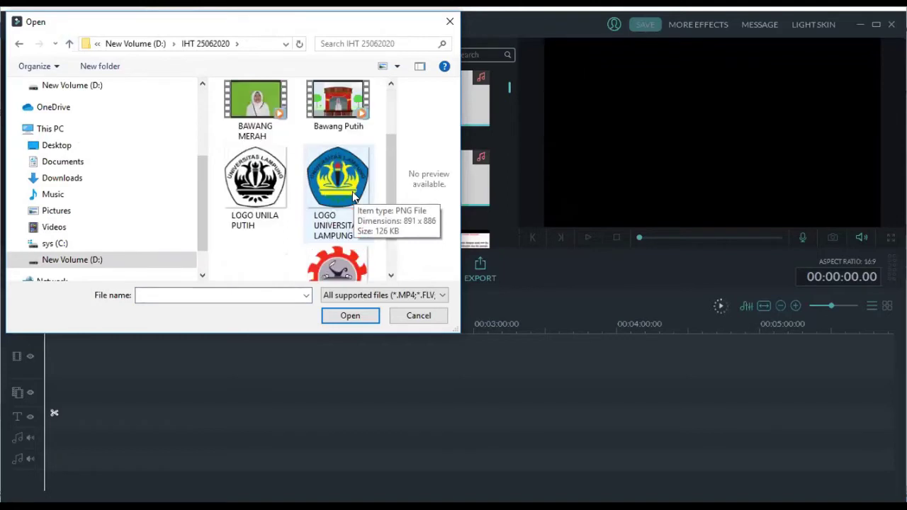
pyautogui.scroll(-1, 353, 197)
pyautogui.scroll(-1, 353, 197)
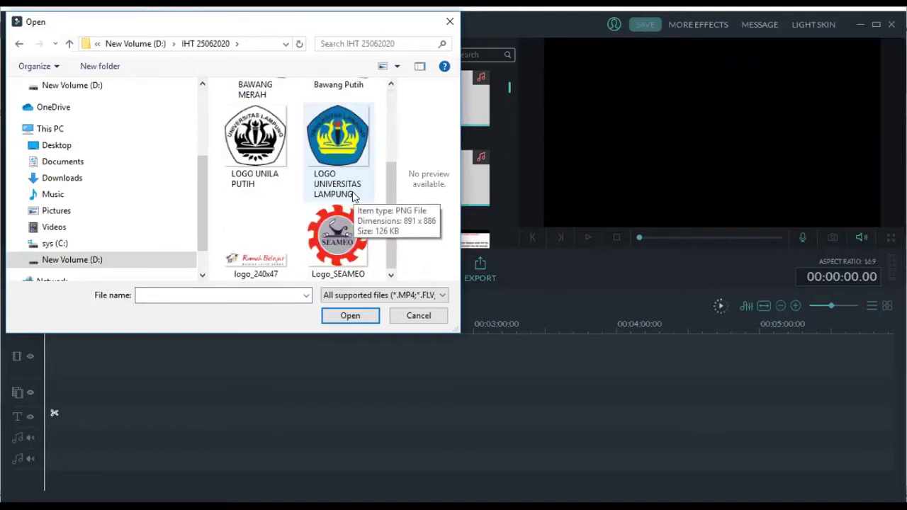
pyautogui.scroll(3, 353, 196)
# Step: Import Video 1 from the New folder inside IHT 25062020 into My Album
pyautogui.click(339, 139)
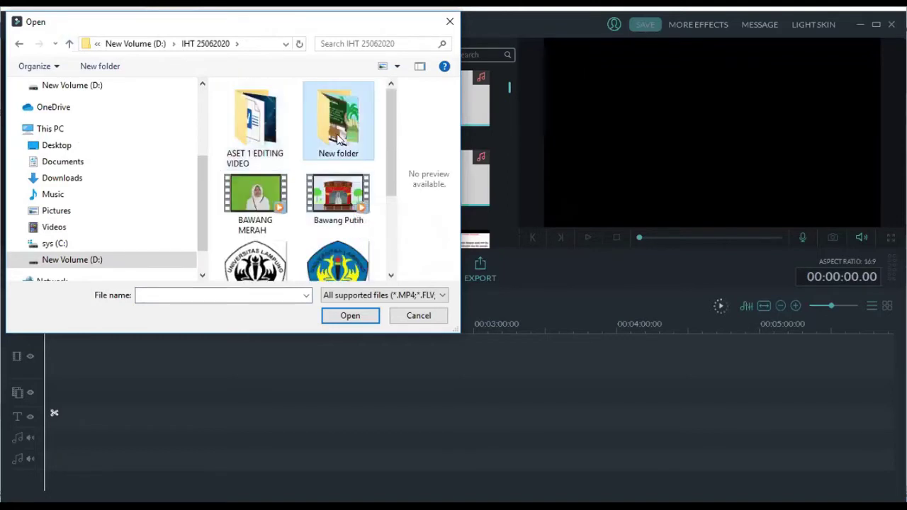
pyautogui.doubleClick(339, 139)
pyautogui.scroll(-2, 344, 255)
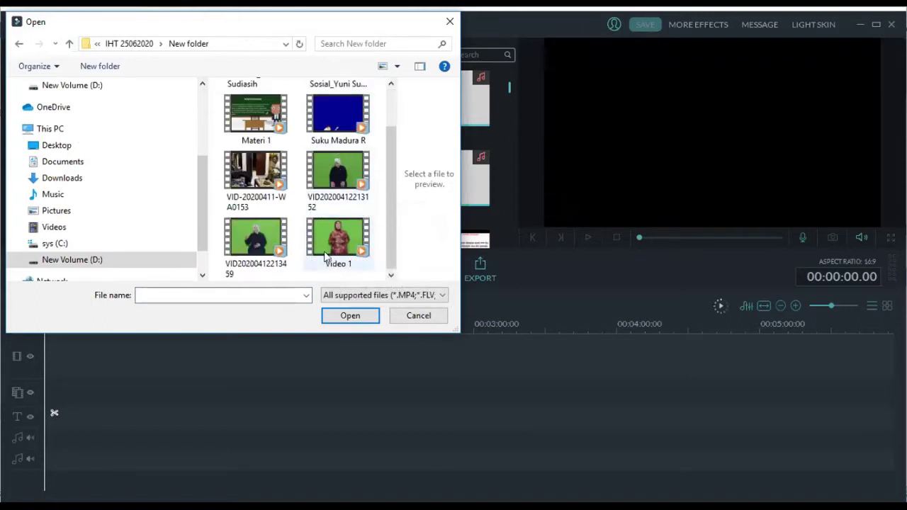
pyautogui.click(333, 234)
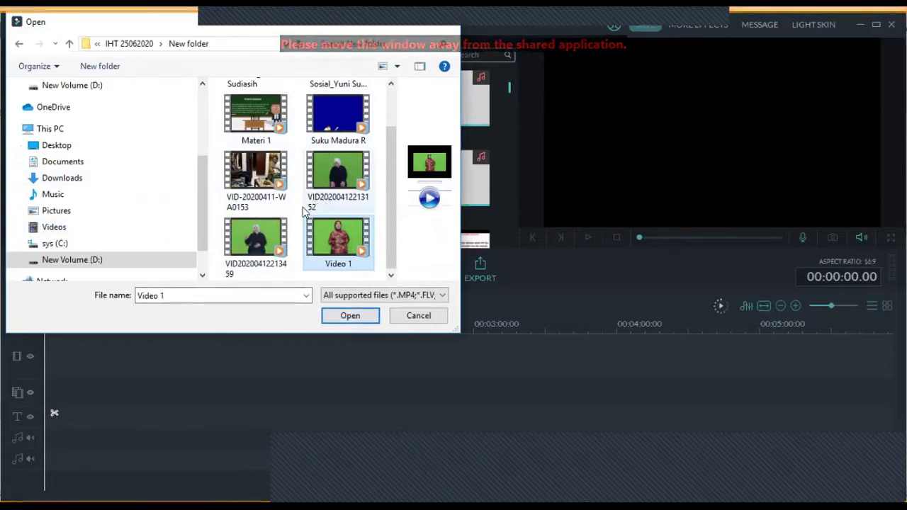
pyautogui.click(330, 318)
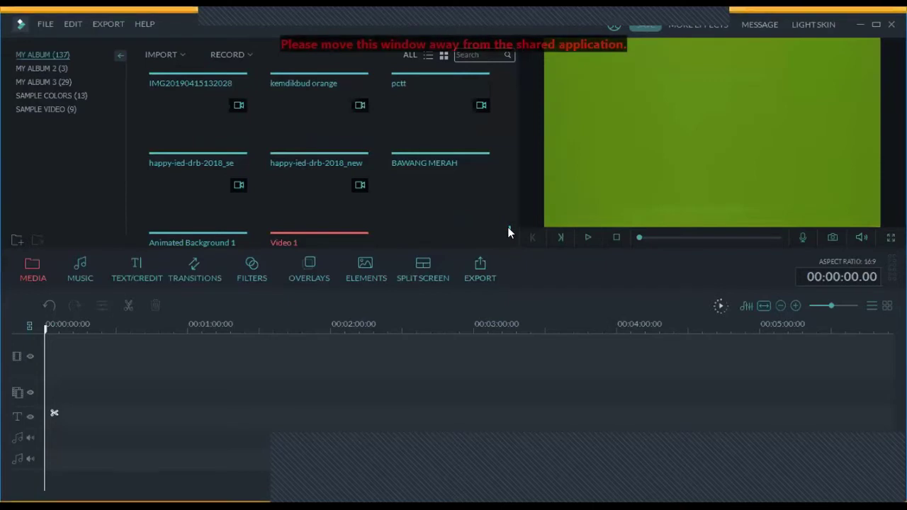
# Step: Look through the media in My Album, including the imported Video 1 clip
pyautogui.moveTo(296, 211)
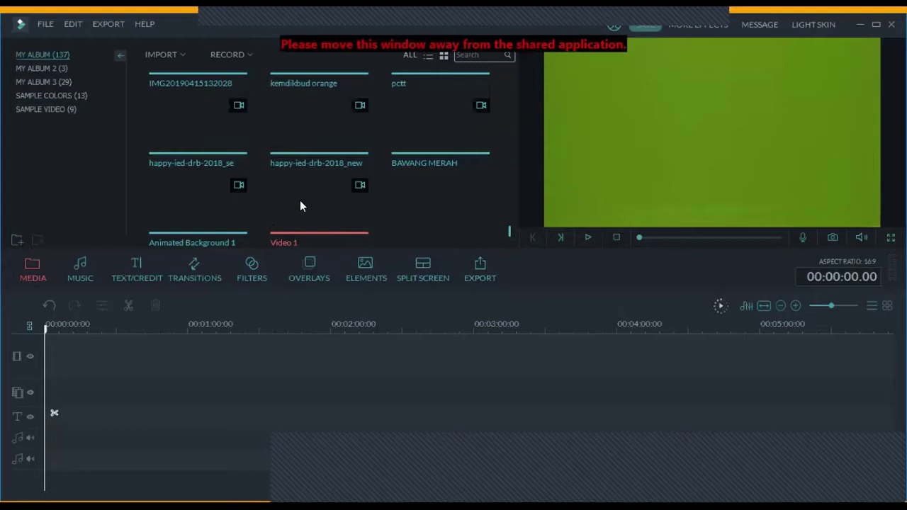
pyautogui.moveTo(317, 226)
pyautogui.scroll(3, 317, 225)
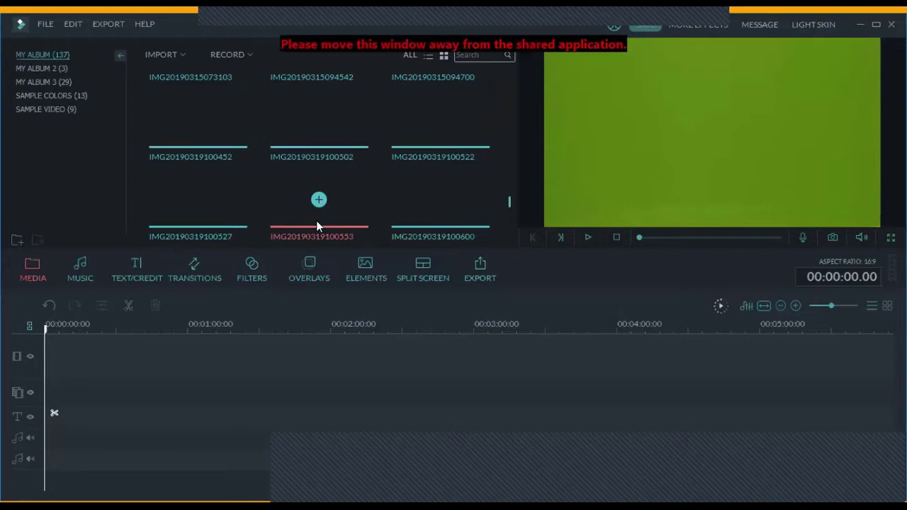
pyautogui.scroll(3, 316, 220)
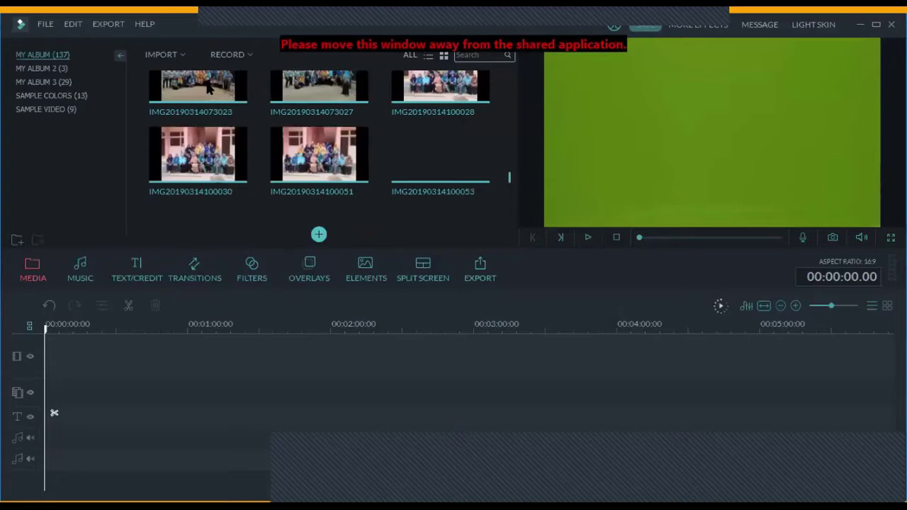
pyautogui.scroll(-3, 208, 87)
pyautogui.scroll(-1, 229, 105)
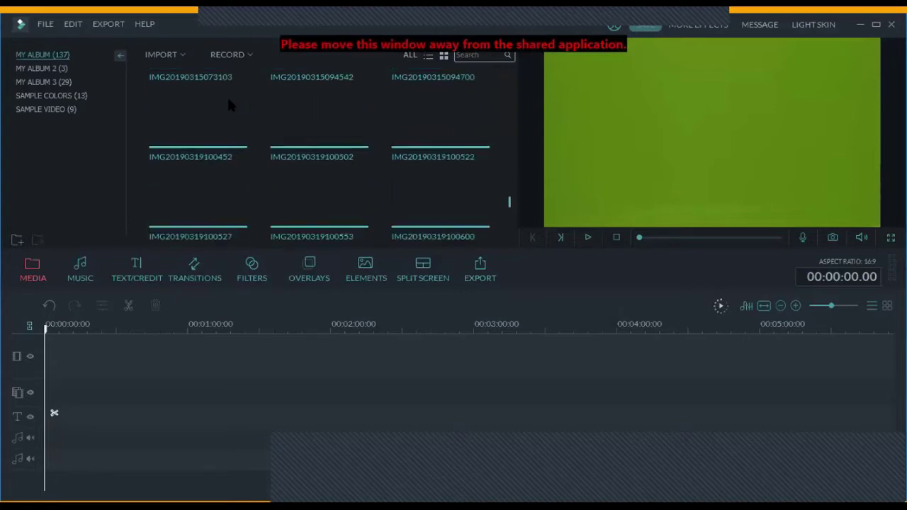
pyautogui.scroll(-10, 229, 105)
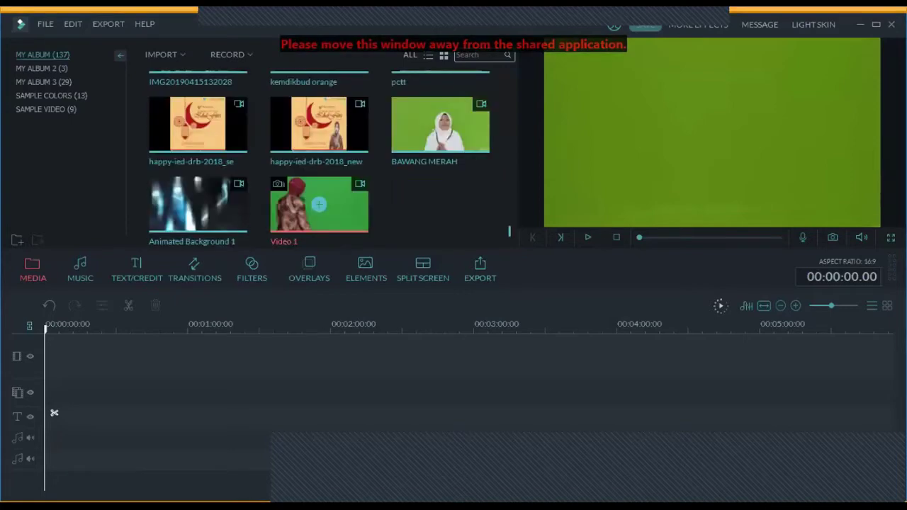
pyautogui.scroll(10, 319, 156)
pyautogui.click(164, 54)
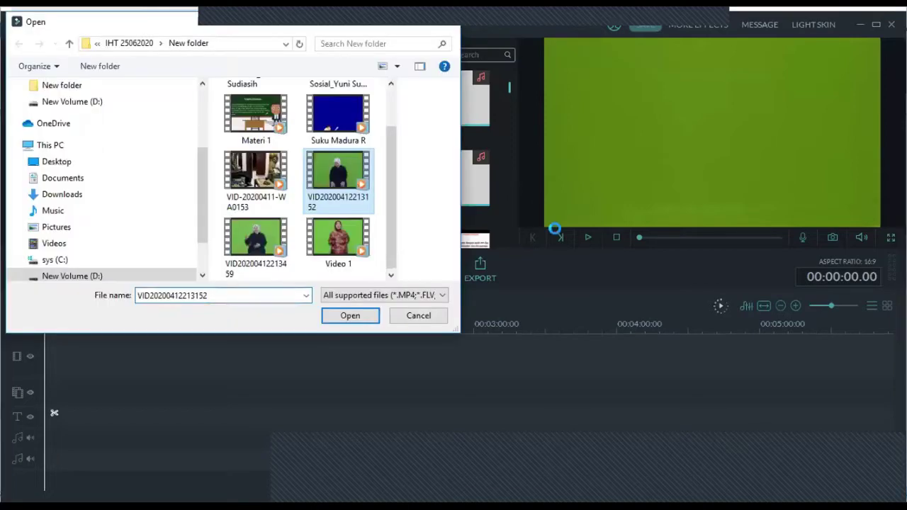
pyautogui.press('Return')
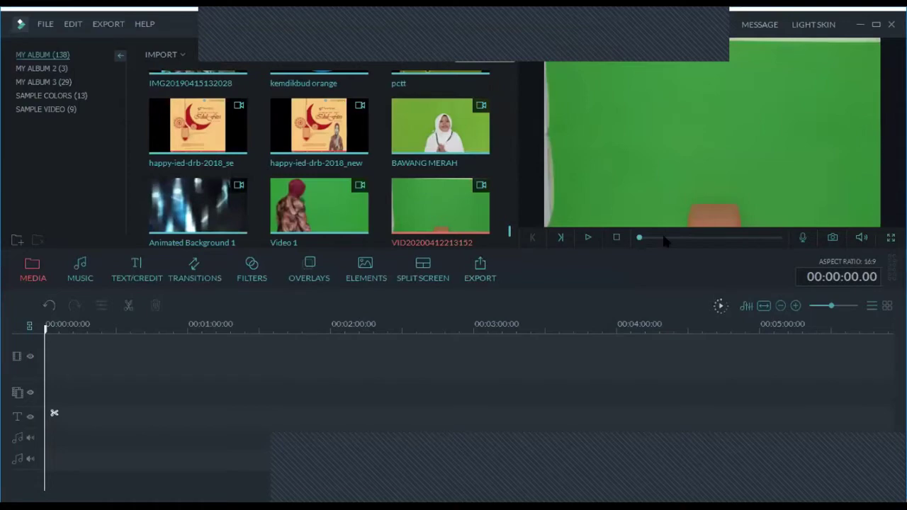
pyautogui.moveTo(664, 240); pyautogui.dragTo(686, 237)
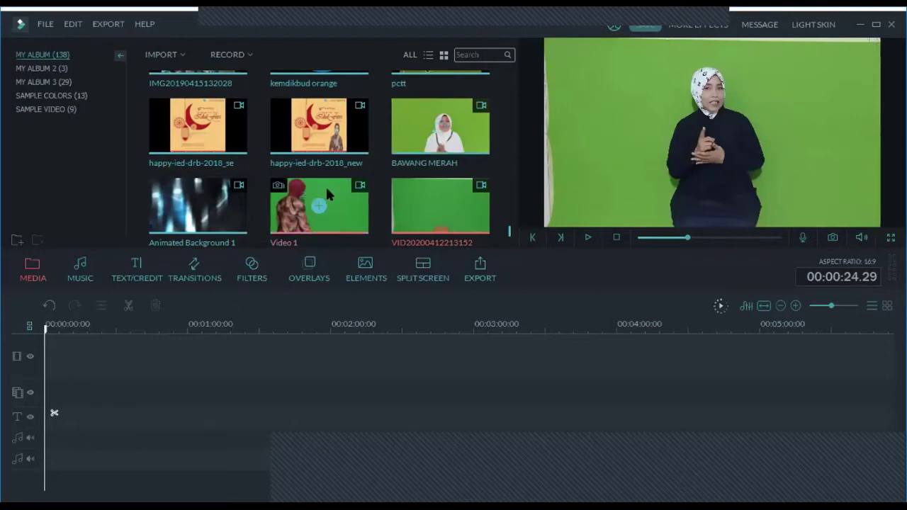
pyautogui.moveTo(427, 196); pyautogui.dragTo(231, 352)
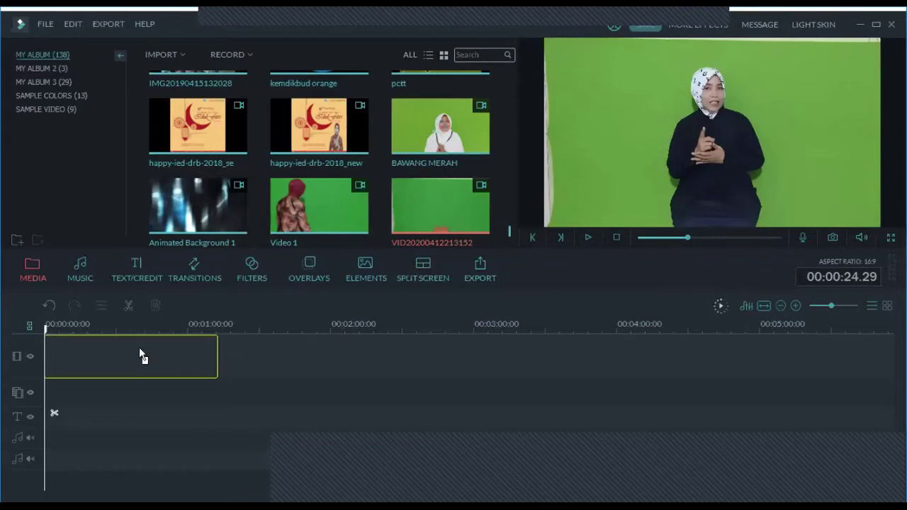
pyautogui.moveTo(120, 386); pyautogui.dragTo(49, 386)
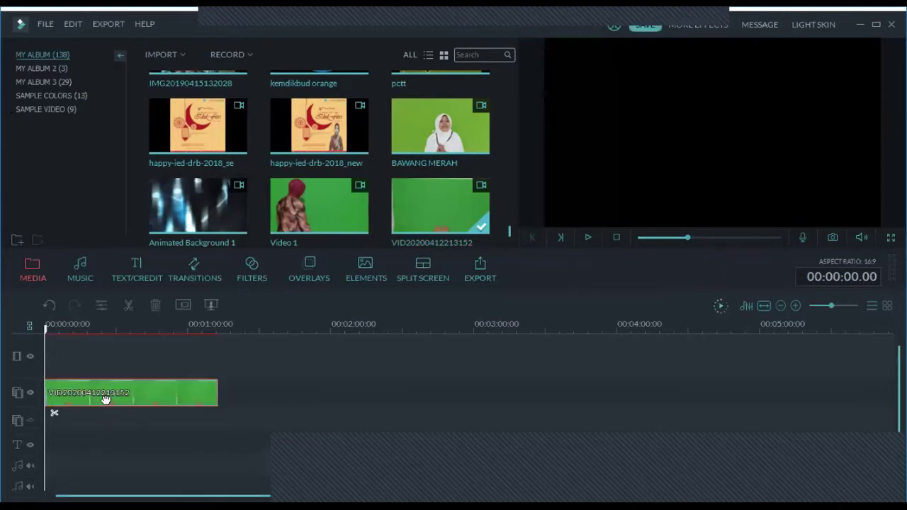
pyautogui.click(41, 330)
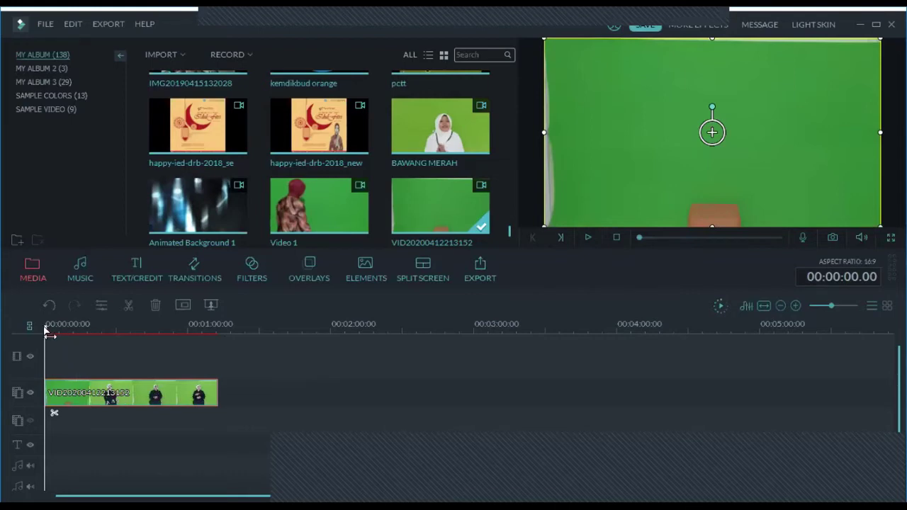
pyautogui.moveTo(71, 344); pyautogui.dragTo(112, 356)
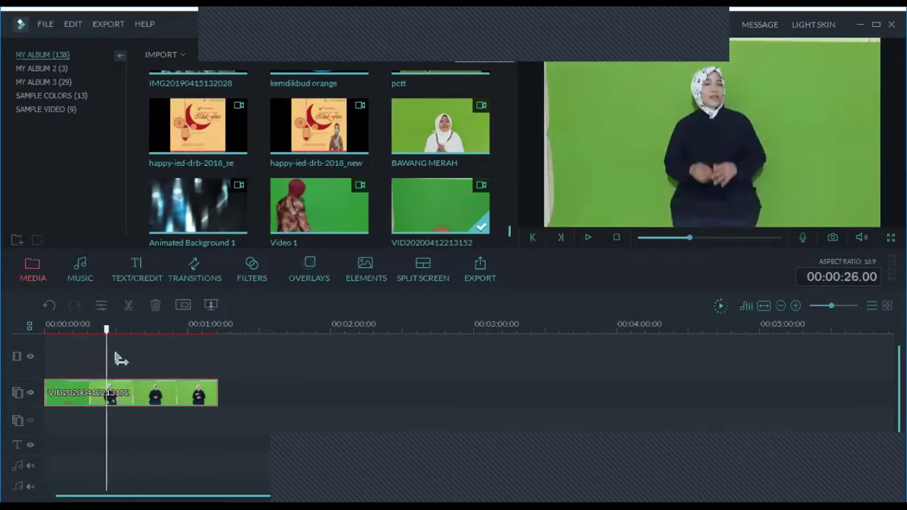
pyautogui.click(115, 350)
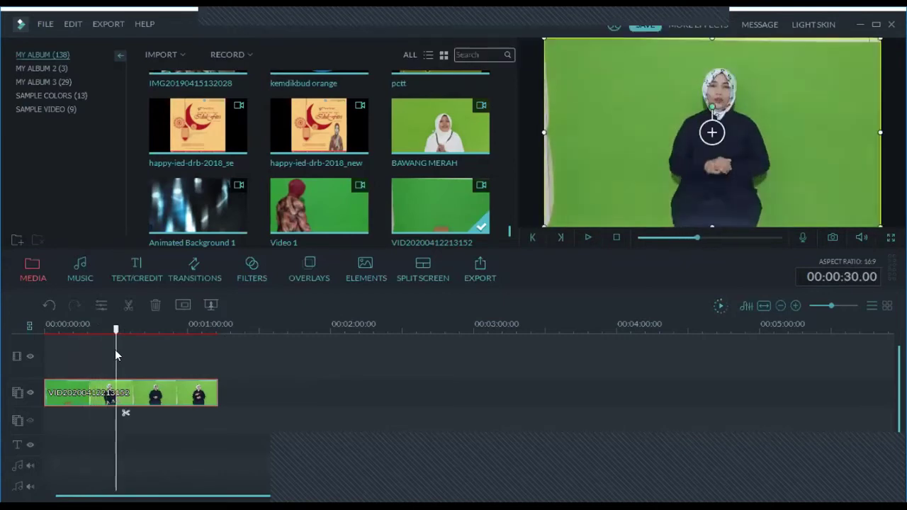
pyautogui.click(123, 412)
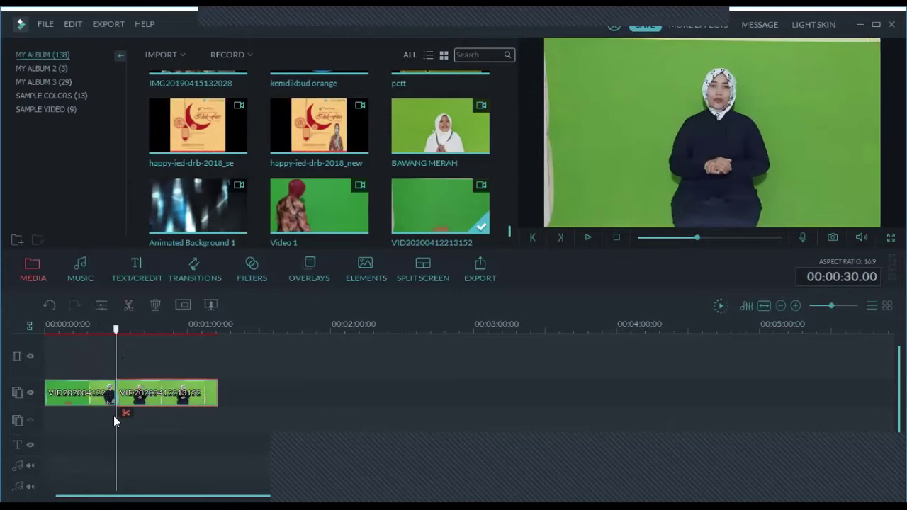
# Step: Delete the part of the clip before the 30-second cut and play the remaining part from its start
pyautogui.click(80, 391)
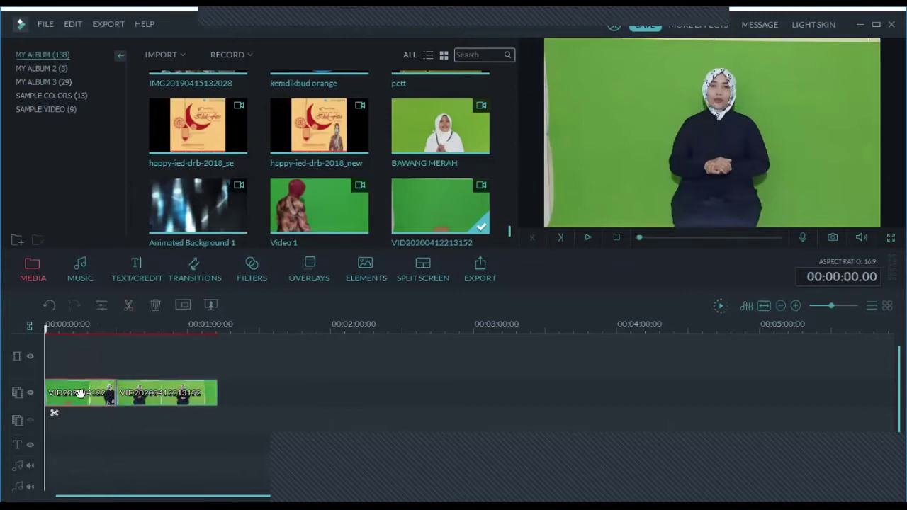
pyautogui.press('Delete')
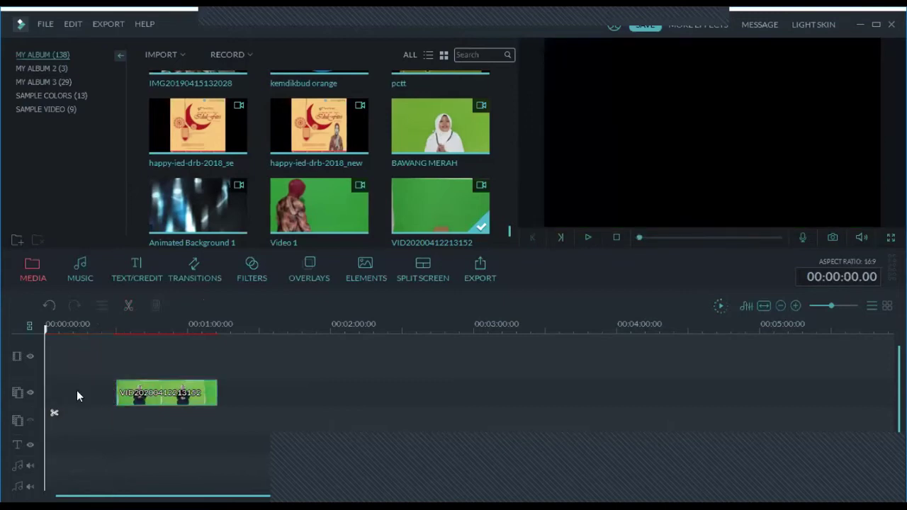
pyautogui.click(128, 394)
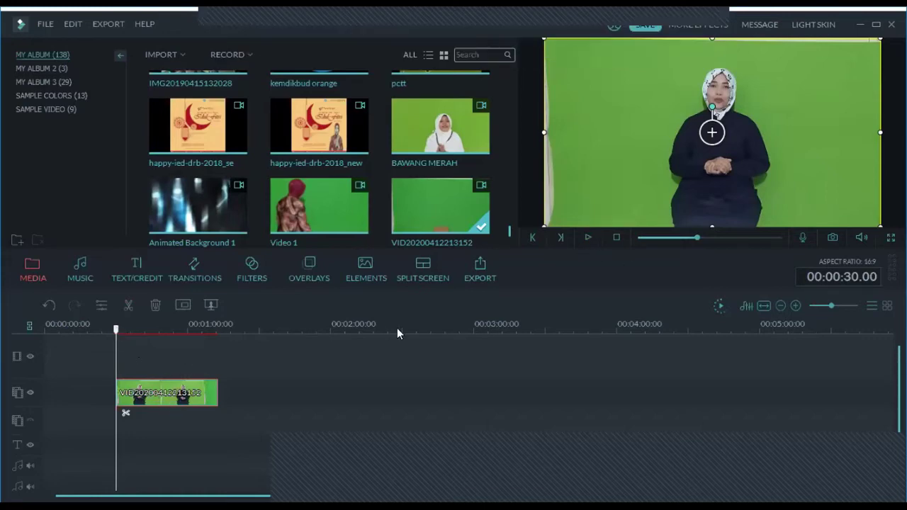
pyautogui.press('space')
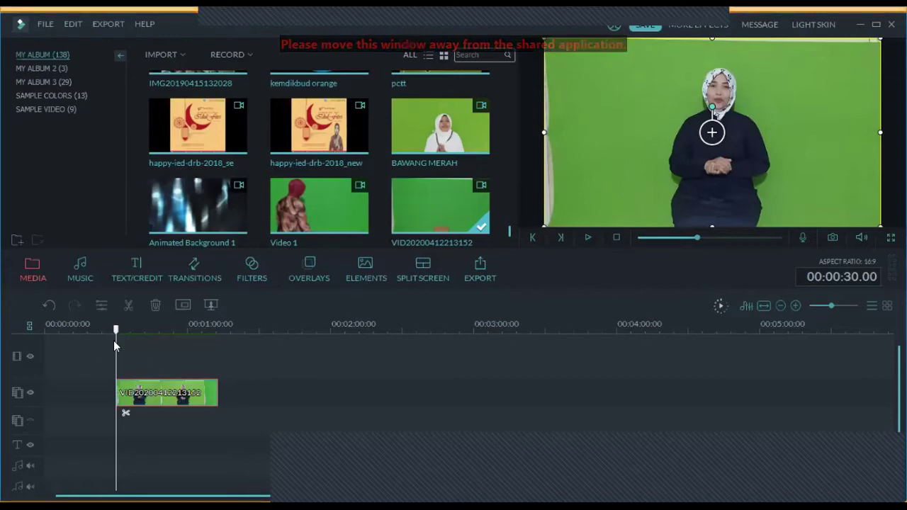
# Step: Play the clip to about 35 seconds, then shrink its overlay frame into the lower-left part of the picture
pyautogui.click(588, 238)
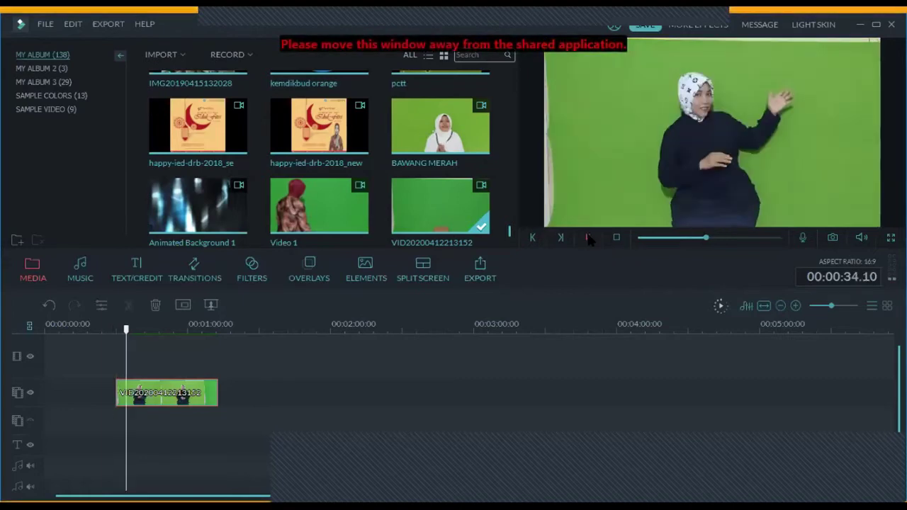
pyautogui.click(588, 239)
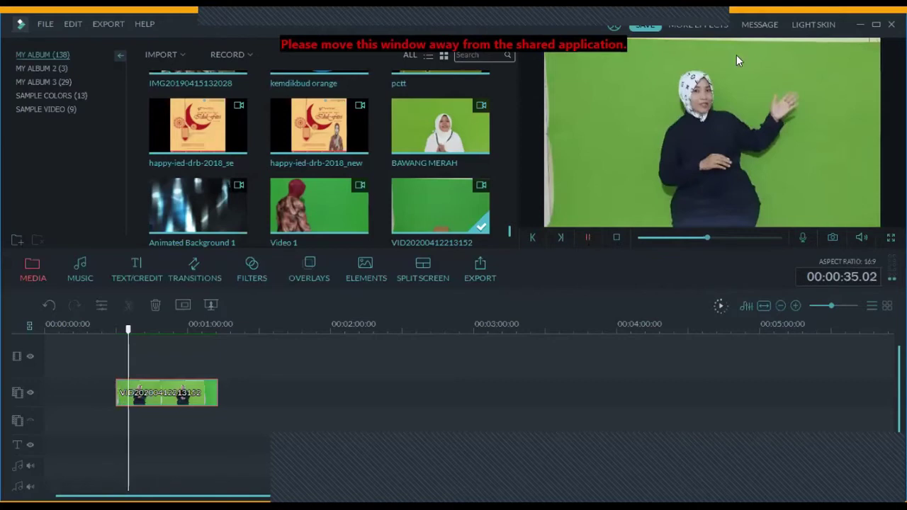
pyautogui.moveTo(875, 131); pyautogui.dragTo(731, 132)
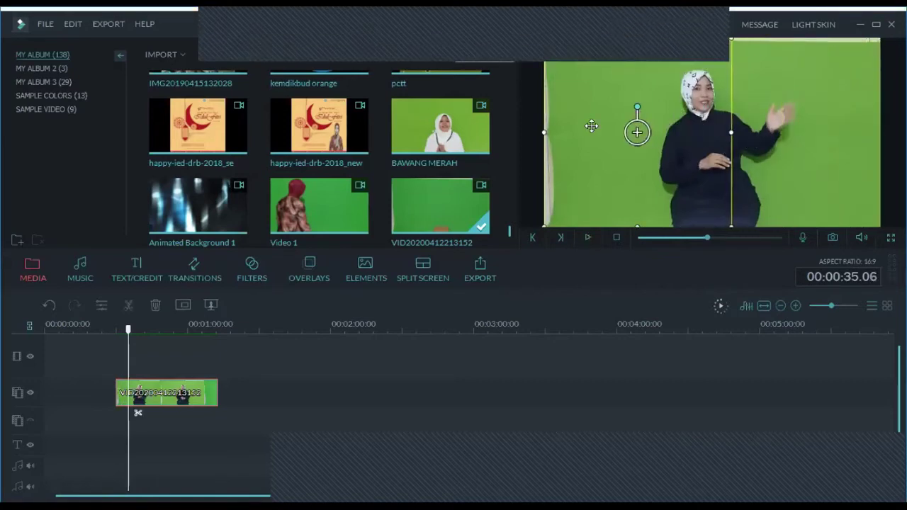
pyautogui.moveTo(544, 131); pyautogui.dragTo(582, 132)
pyautogui.moveTo(654, 40)
pyautogui.mouseDown()
pyautogui.moveTo(645, 190)
pyautogui.moveTo(609, 191)
pyautogui.mouseUp()
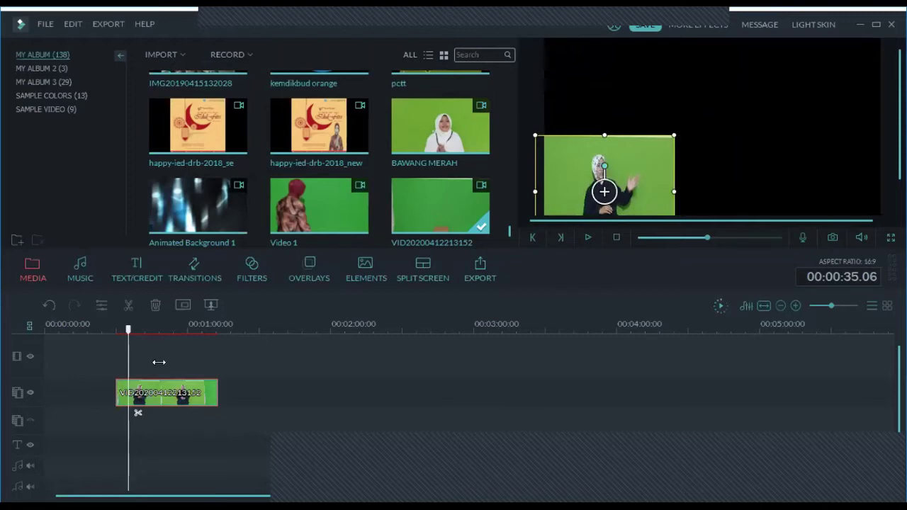
# Step: Place the download image from My Album 3 at the start of the main video track and move the green-screen overlay to the start too
pyautogui.click(209, 106)
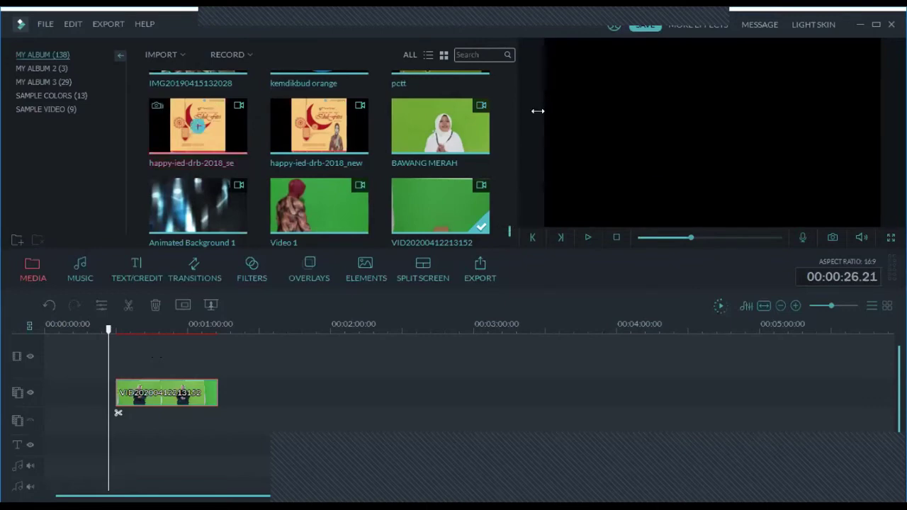
pyautogui.scroll(4, 522, 68)
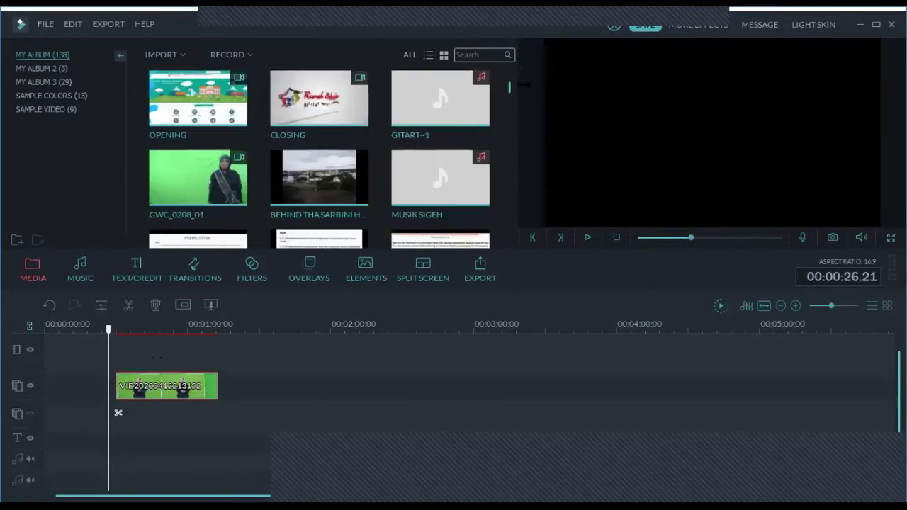
pyautogui.scroll(4, 522, 126)
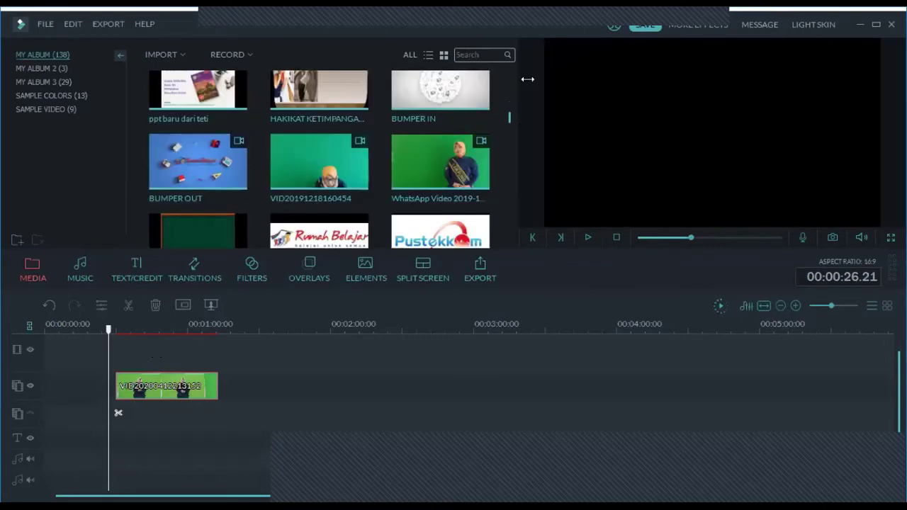
pyautogui.click(41, 68)
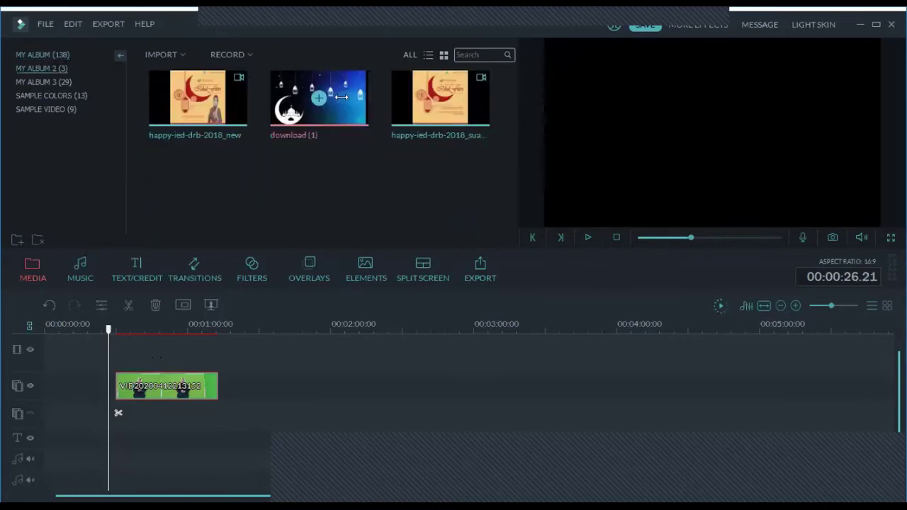
pyautogui.click(40, 81)
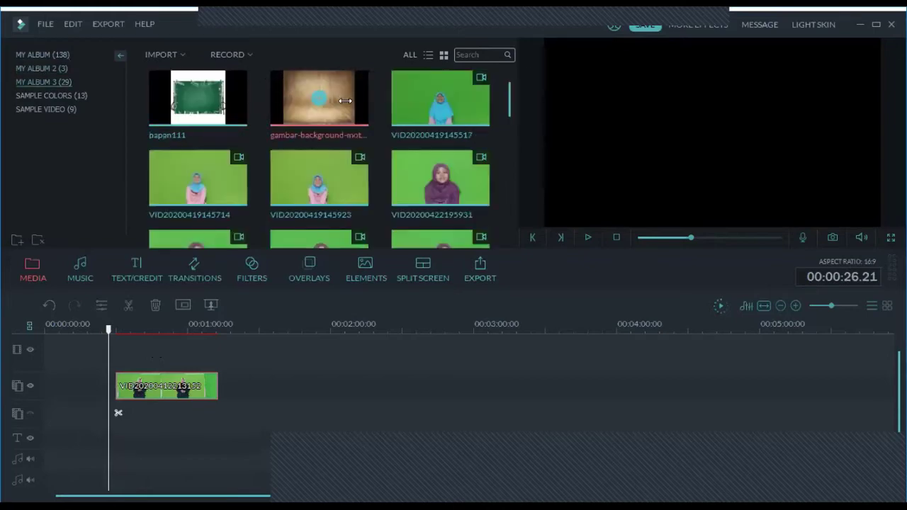
pyautogui.scroll(-10, 425, 141)
pyautogui.click(425, 117)
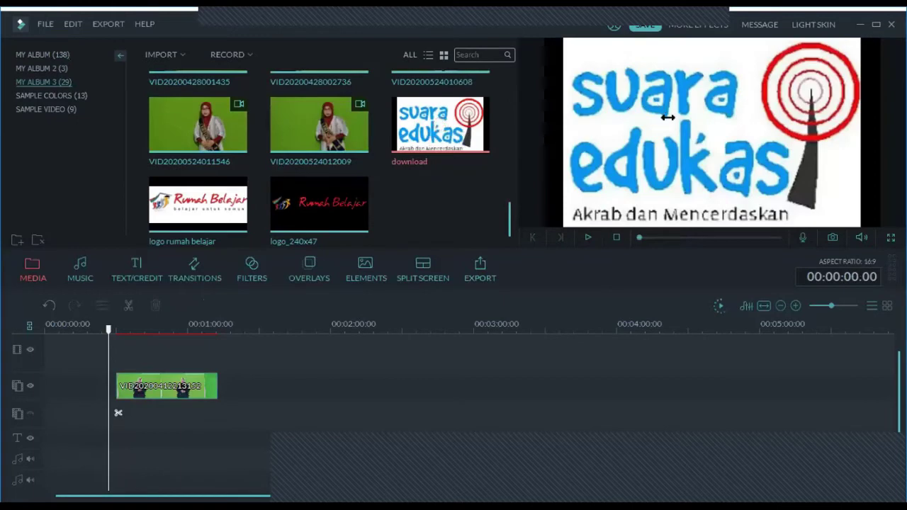
pyautogui.moveTo(425, 116); pyautogui.dragTo(51, 350)
pyautogui.click(73, 385)
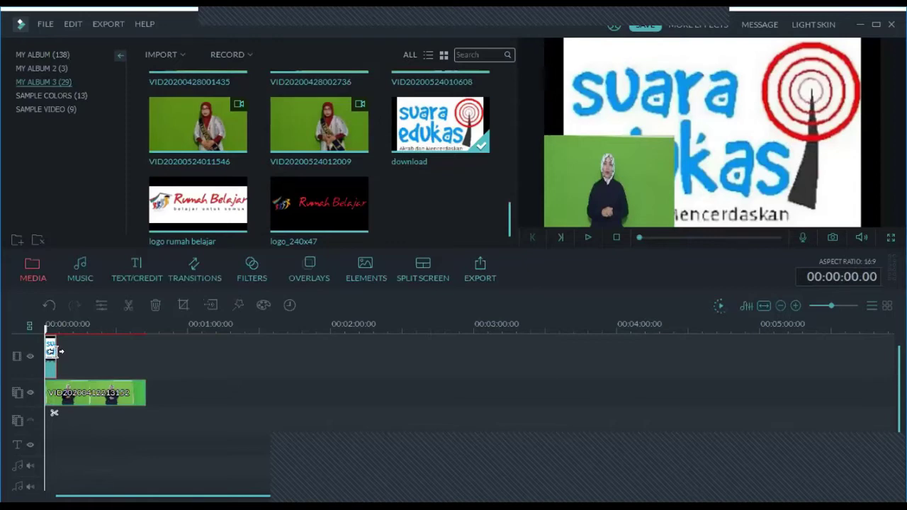
# Step: Extend the download image on the main video track to a duration of 00:00:42:19, matching the overlay clip's end
pyautogui.moveTo(56, 350); pyautogui.dragTo(146, 348)
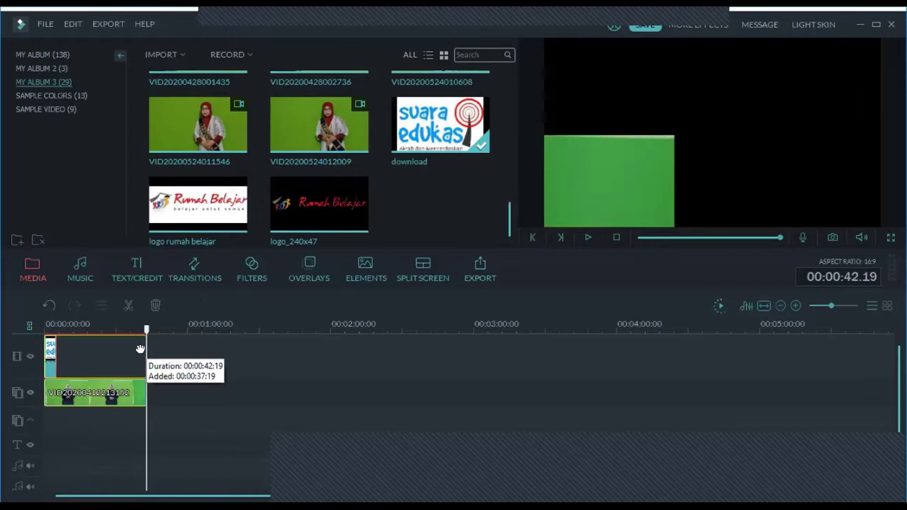
pyautogui.moveTo(140, 348); pyautogui.dragTo(142, 349)
pyautogui.click(57, 396)
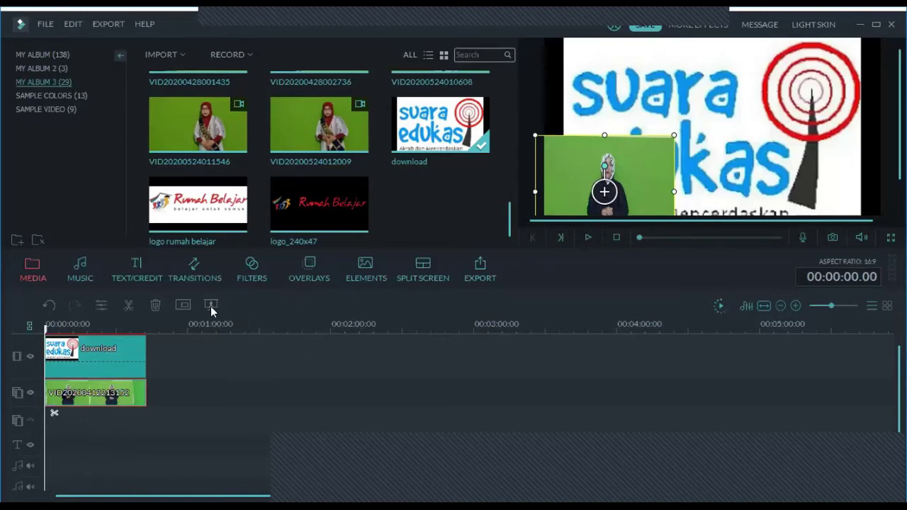
pyautogui.rightClick(101, 394)
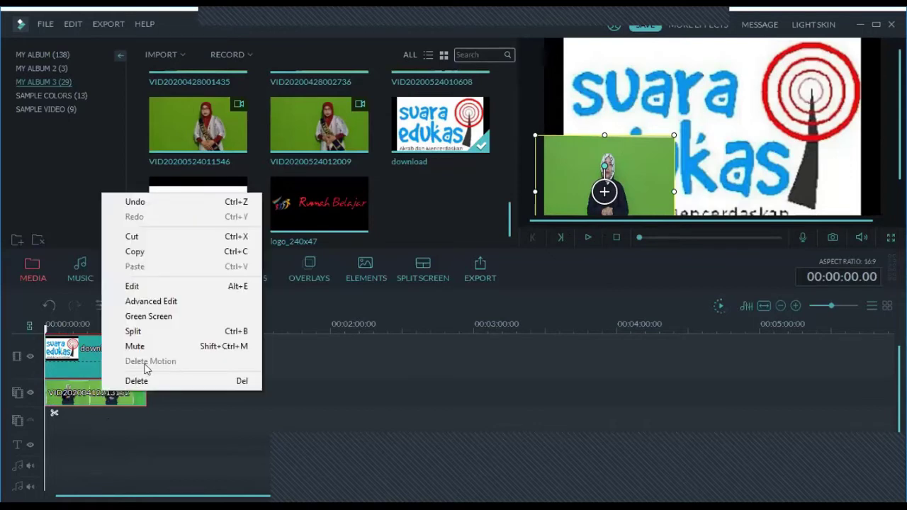
pyautogui.click(151, 317)
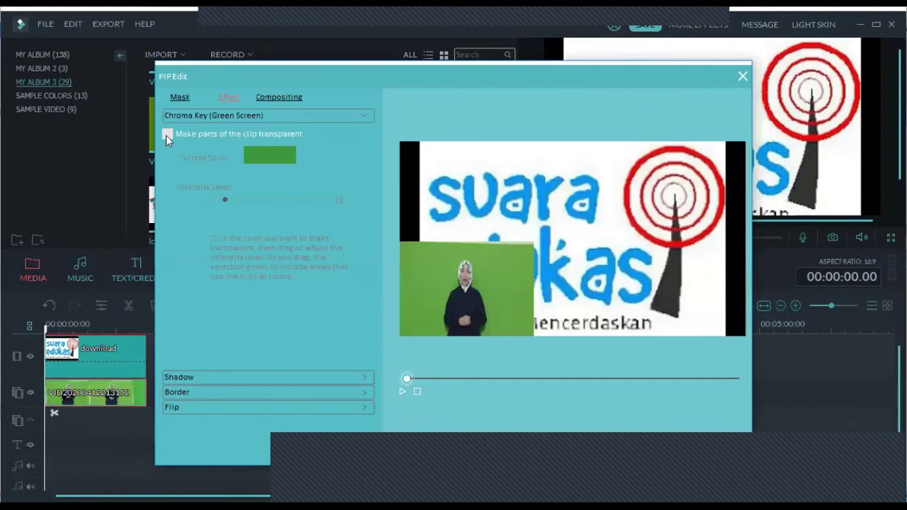
pyautogui.click(167, 134)
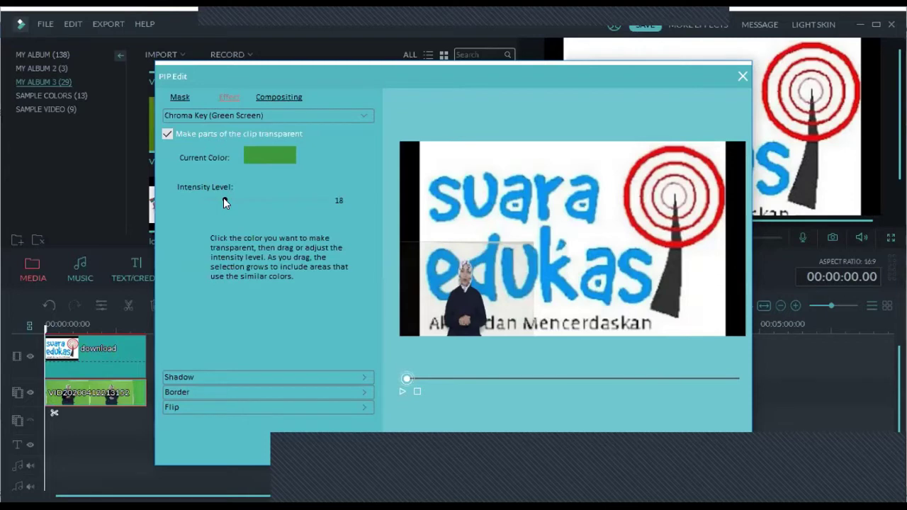
pyautogui.moveTo(226, 199)
pyautogui.mouseDown()
pyautogui.moveTo(303, 204)
pyautogui.moveTo(223, 214)
pyautogui.mouseUp()
pyautogui.click(269, 203)
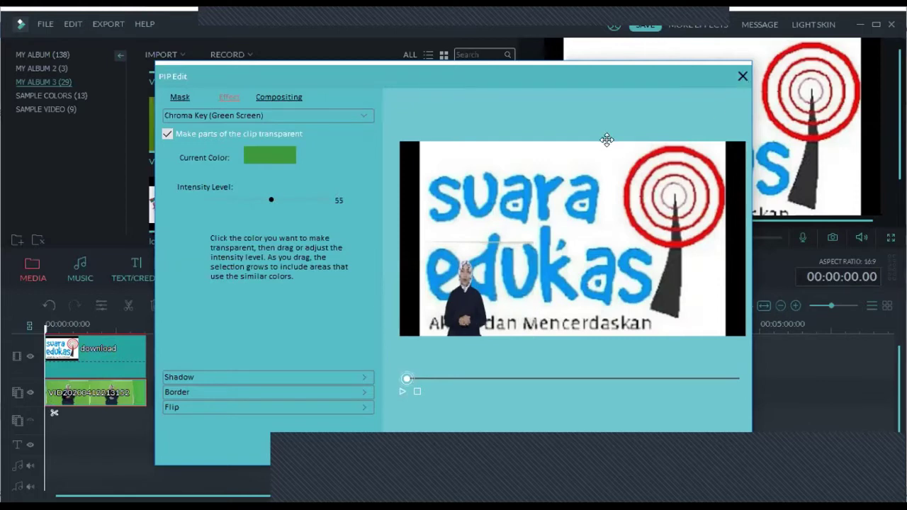
pyautogui.press('Escape')
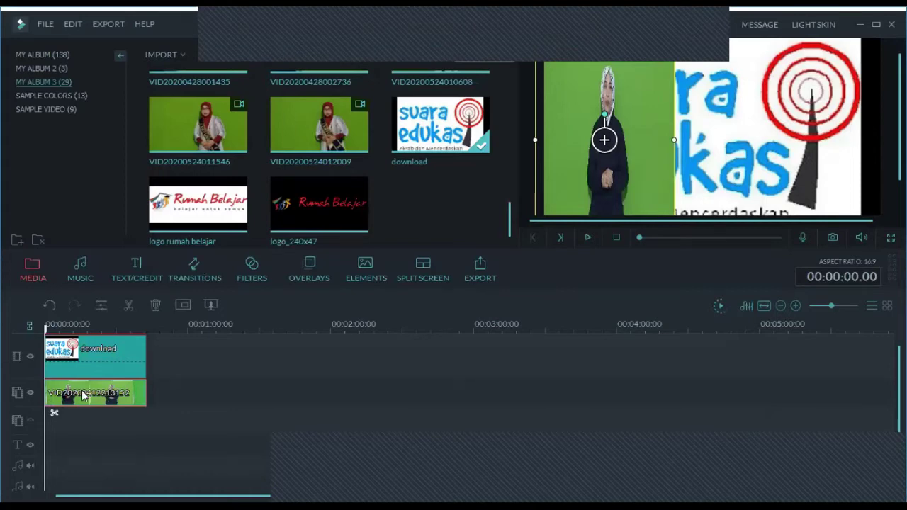
pyautogui.rightClick(120, 379)
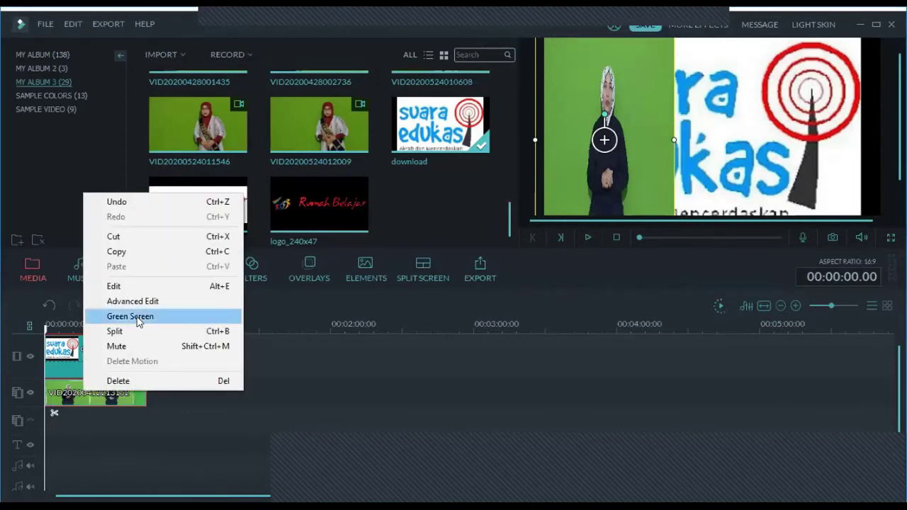
pyautogui.click(138, 321)
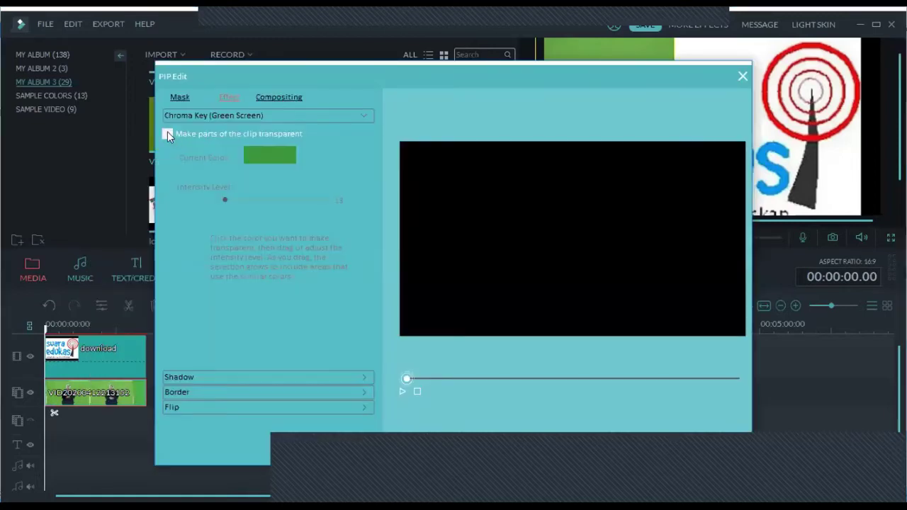
pyautogui.click(167, 134)
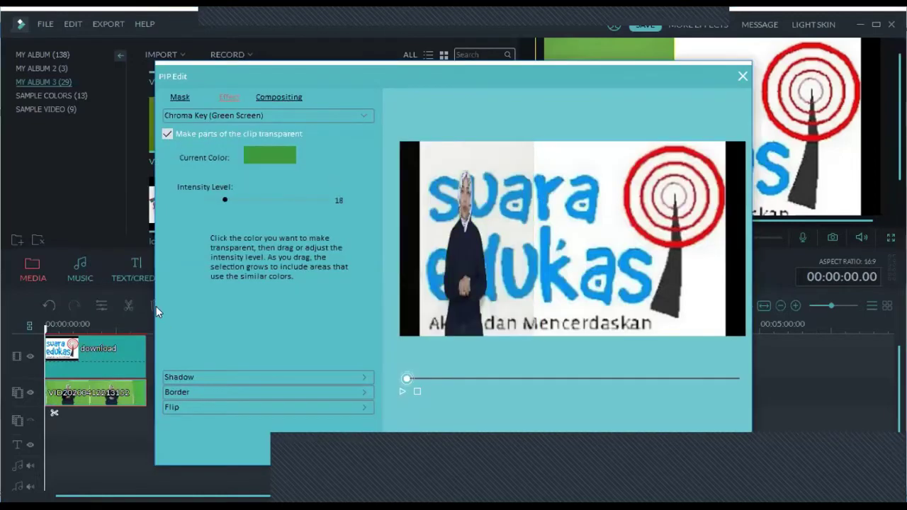
pyautogui.click(243, 200)
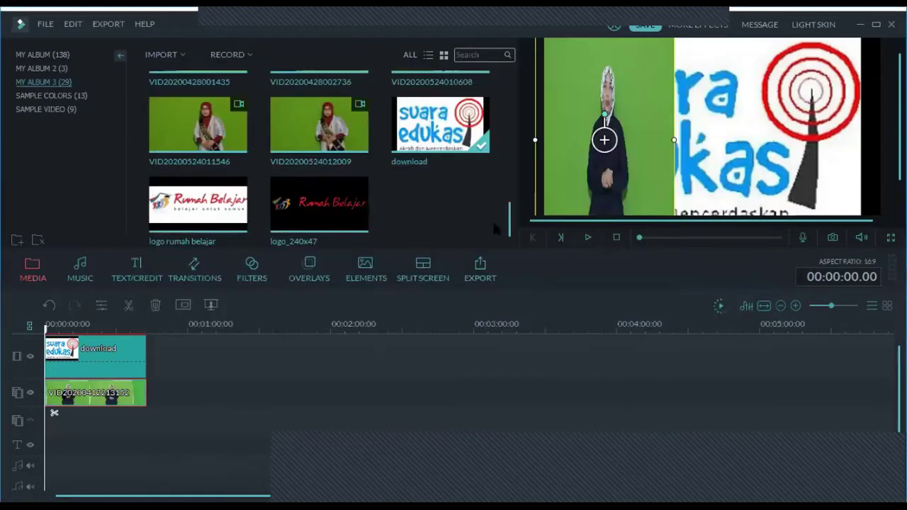
pyautogui.rightClick(75, 393)
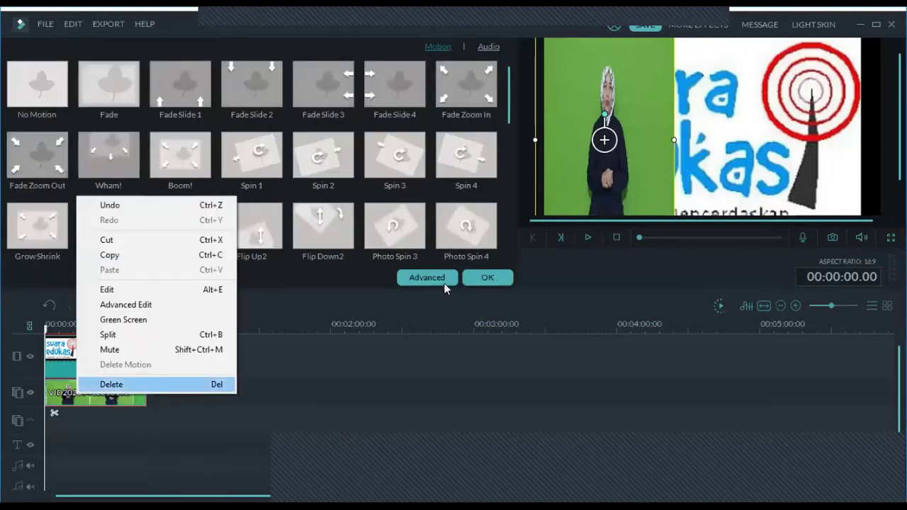
pyautogui.click(473, 280)
pyautogui.click(473, 279)
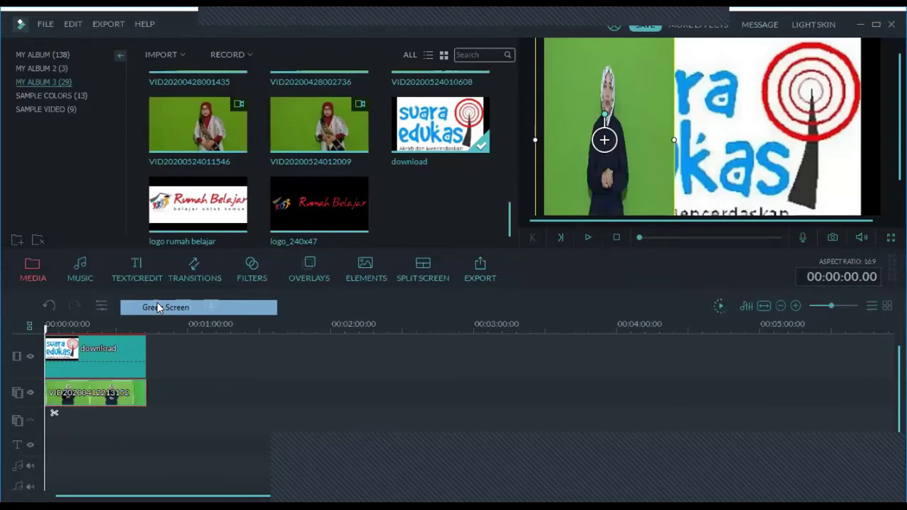
# Step: Make the overlay clip's green background transparent with Chroma Key, raise the intensity level and apply the effect
pyautogui.click(157, 308)
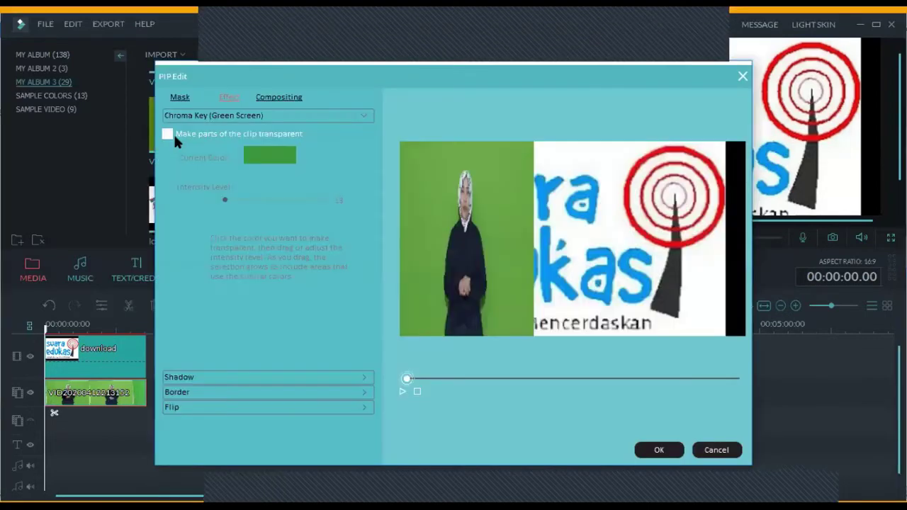
pyautogui.click(170, 133)
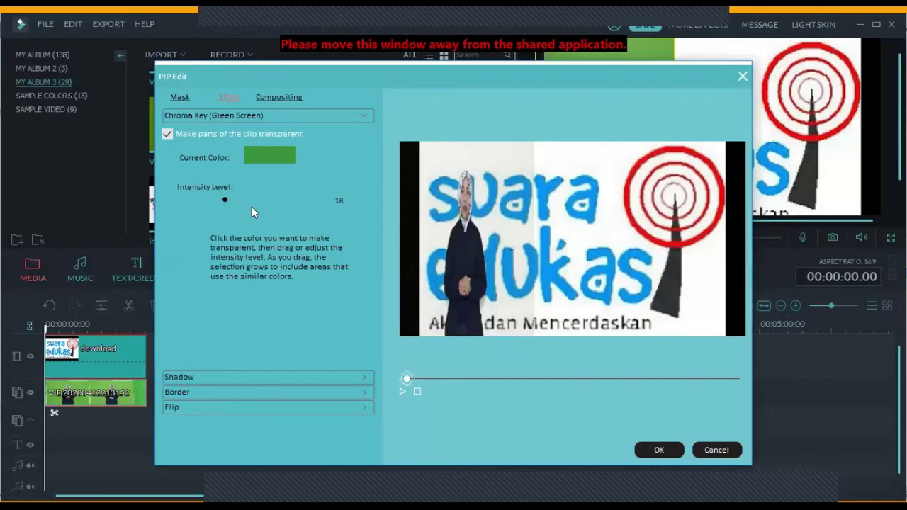
pyautogui.click(251, 206)
pyautogui.click(659, 449)
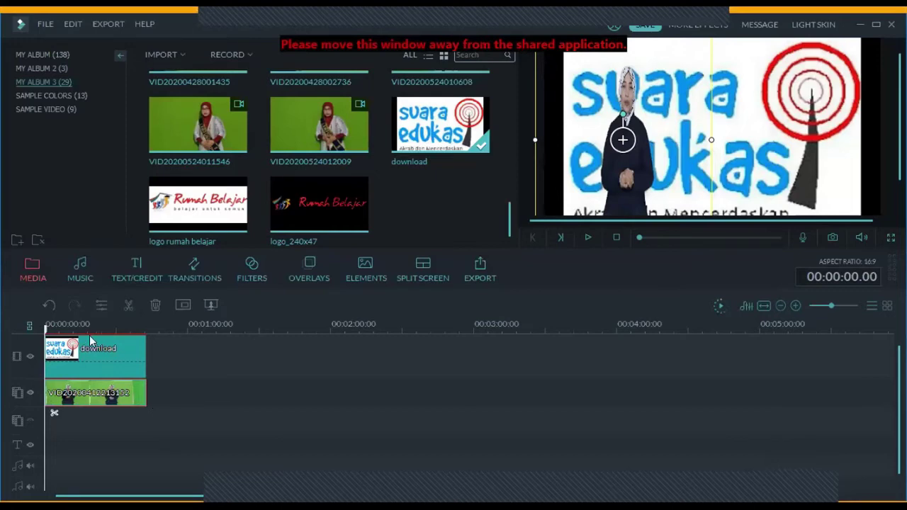
# Step: Split both the download image and the green-screen overlay clip at 00:00:34.08
pyautogui.click(128, 355)
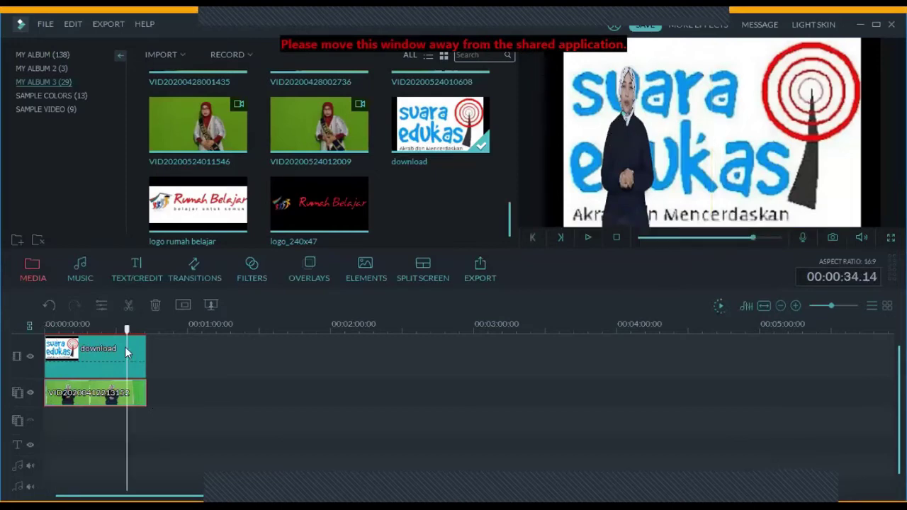
pyautogui.click(127, 352)
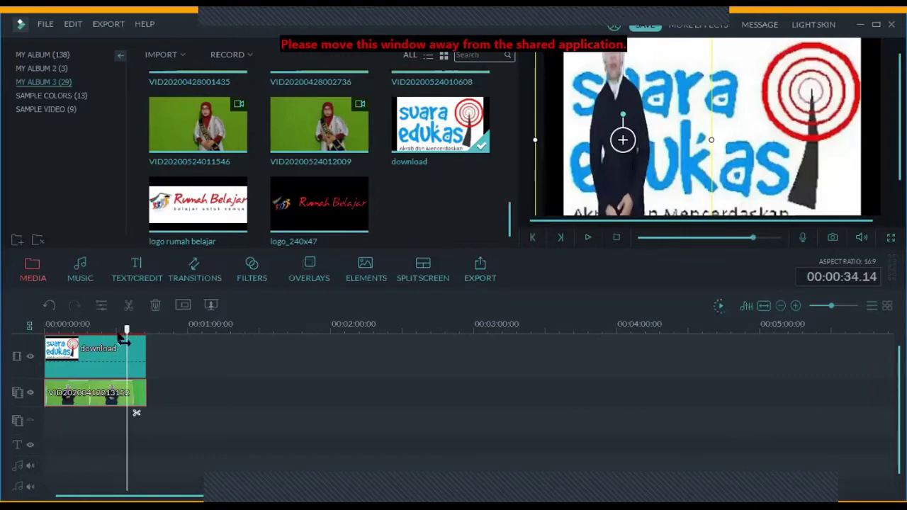
pyautogui.click(119, 339)
pyautogui.click(118, 339)
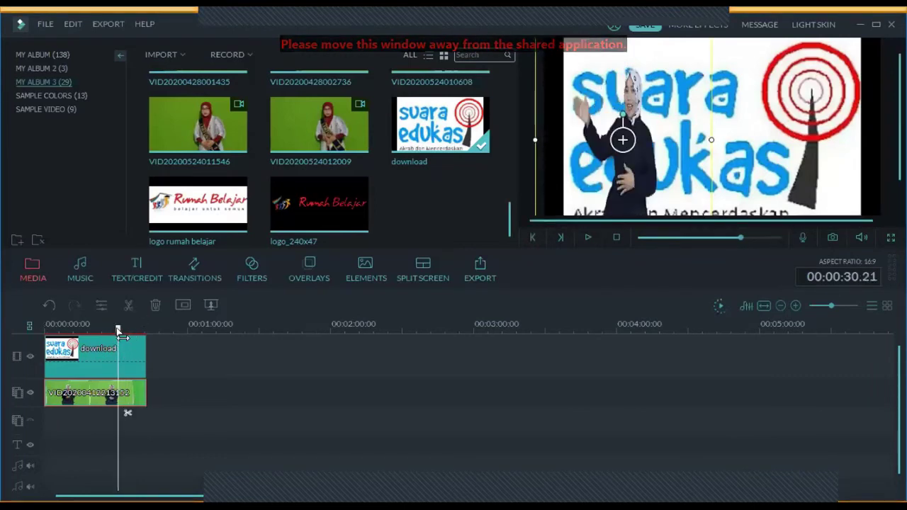
pyautogui.click(121, 338)
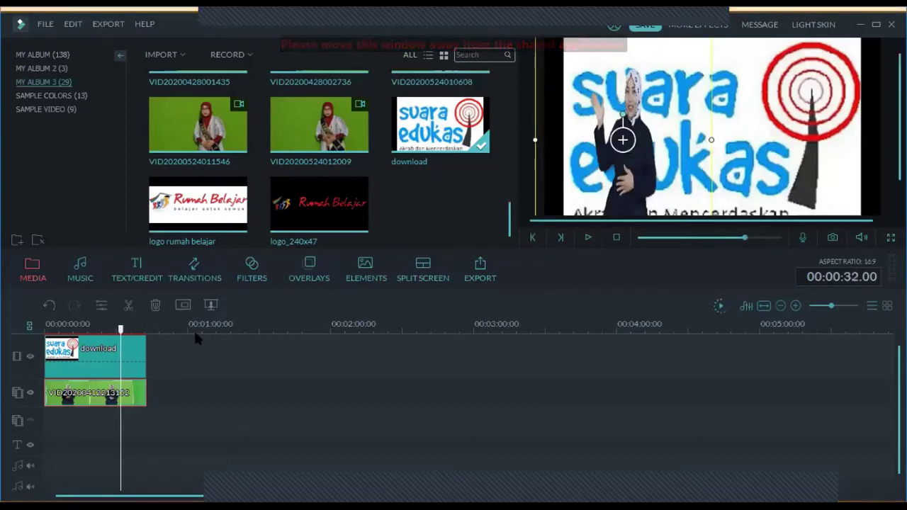
pyautogui.hotkey('ctrl', '=')
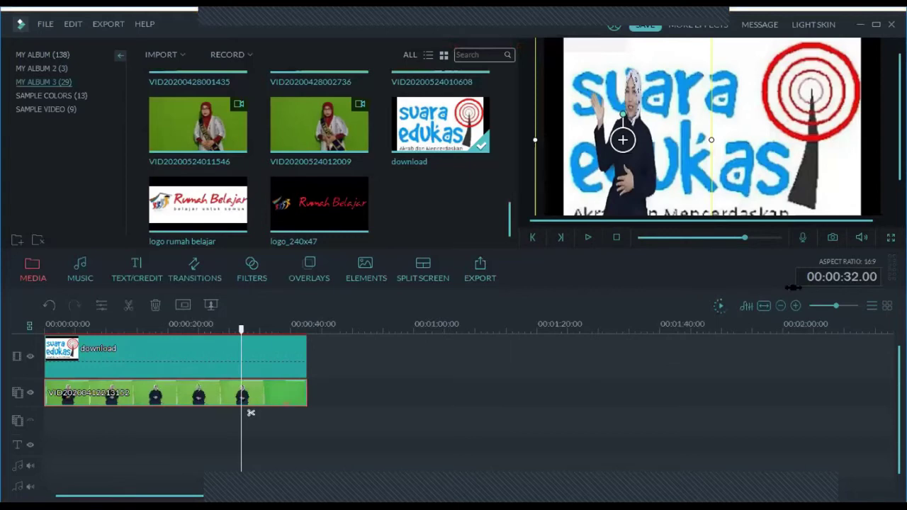
pyautogui.hotkey('ctrl', '=')
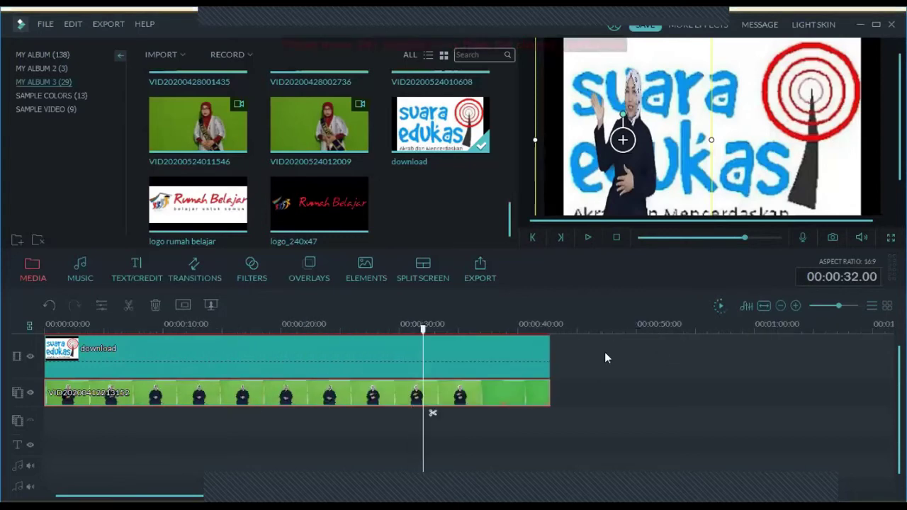
pyautogui.hotkey('ctrl', '=')
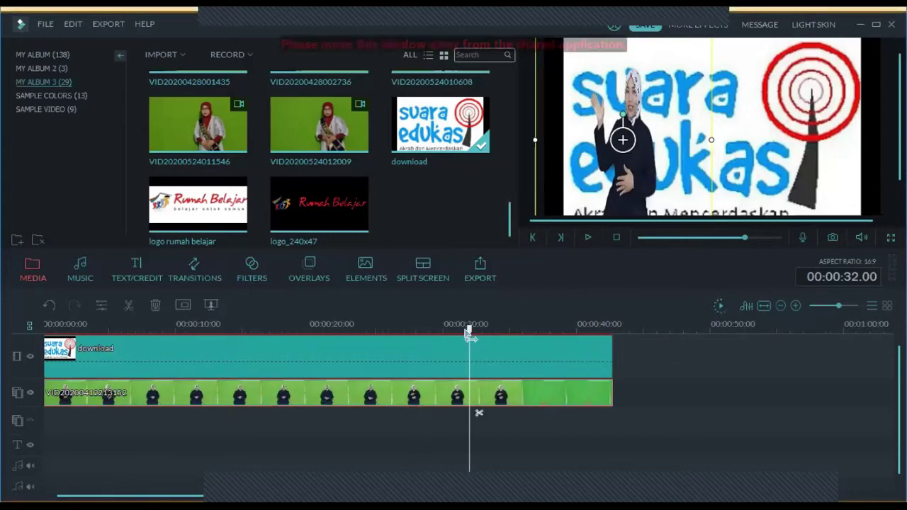
pyautogui.click(476, 343)
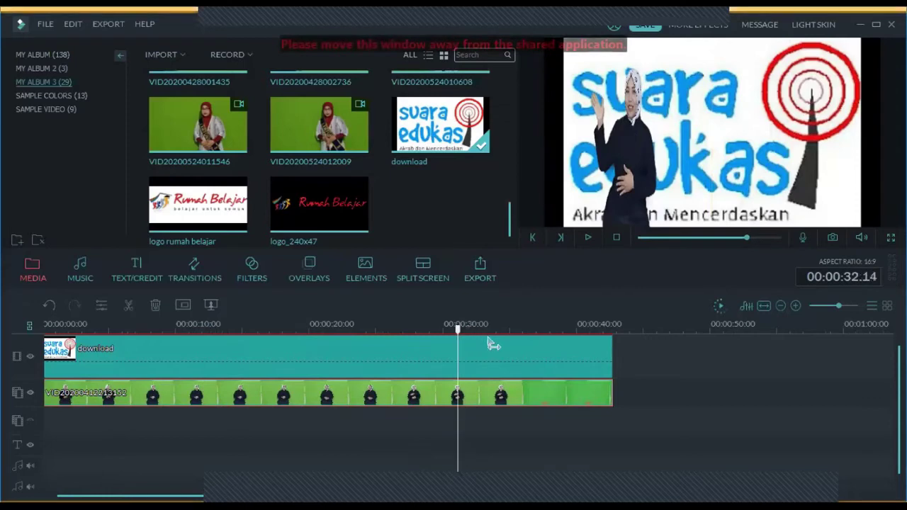
pyautogui.click(489, 338)
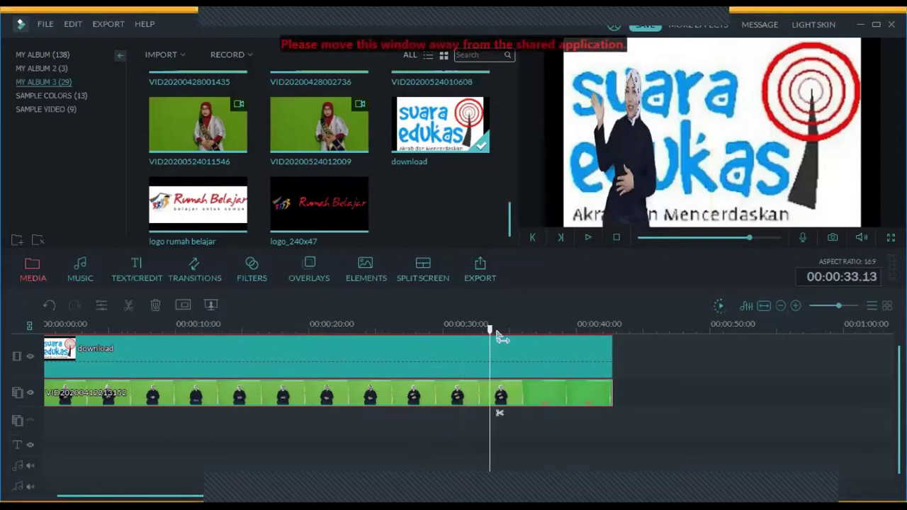
pyautogui.click(500, 334)
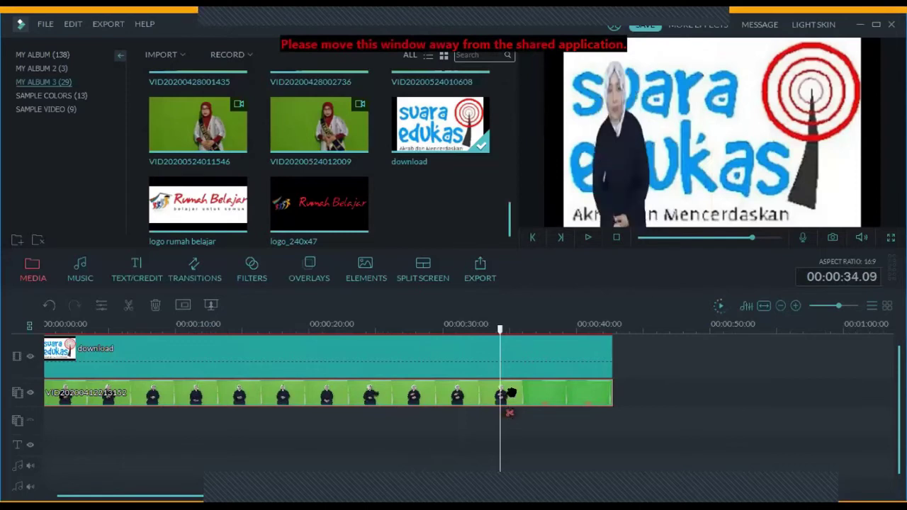
pyautogui.click(510, 397)
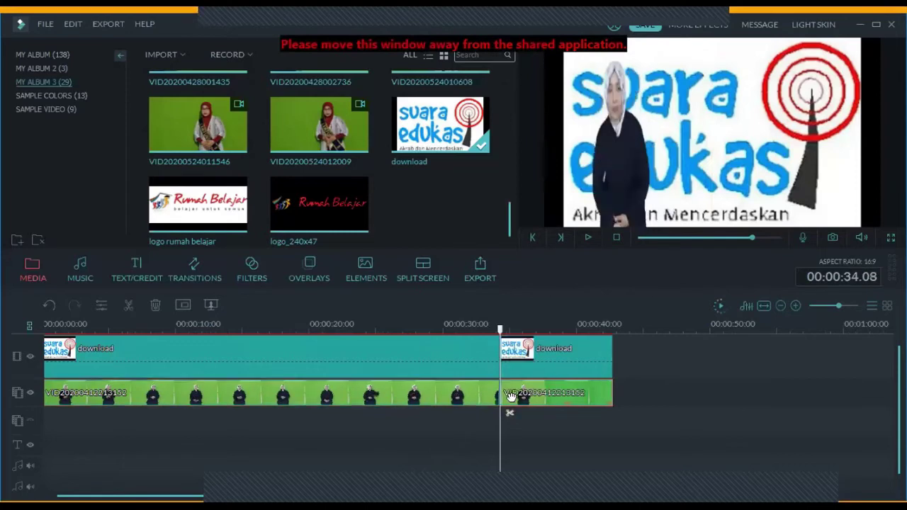
# Step: Delete the overlay and download image pieces after the 00:00:34.08 cut
pyautogui.press('Delete')
pyautogui.click(517, 362)
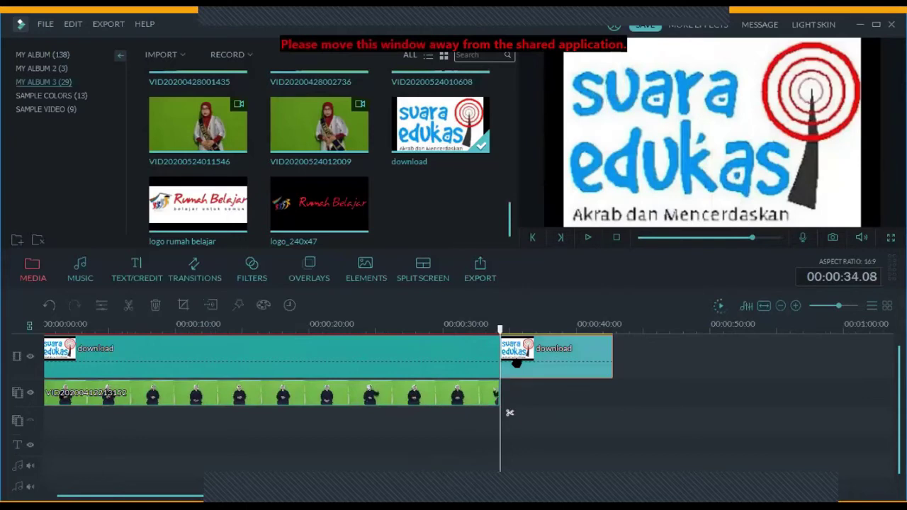
pyautogui.press('Delete')
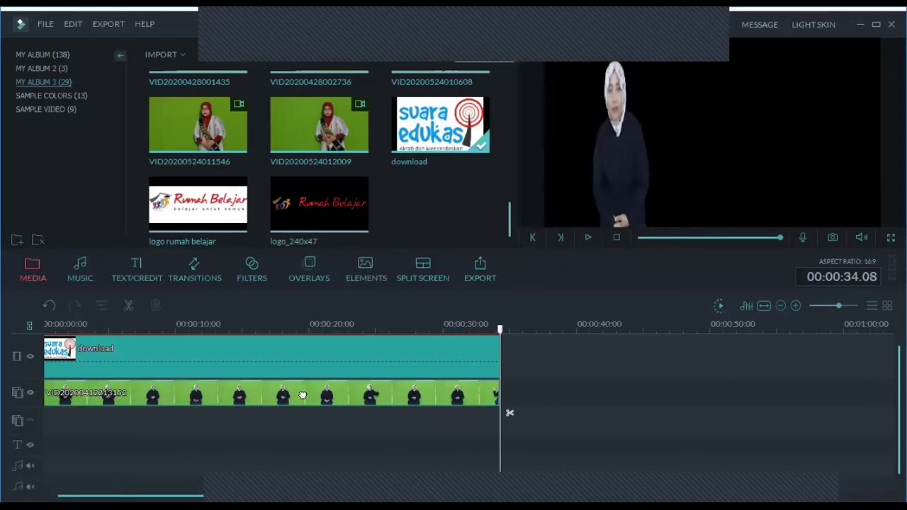
# Step: Split the green-screen overlay clip at 00:00:19.04
pyautogui.moveTo(299, 330); pyautogui.dragTo(297, 443)
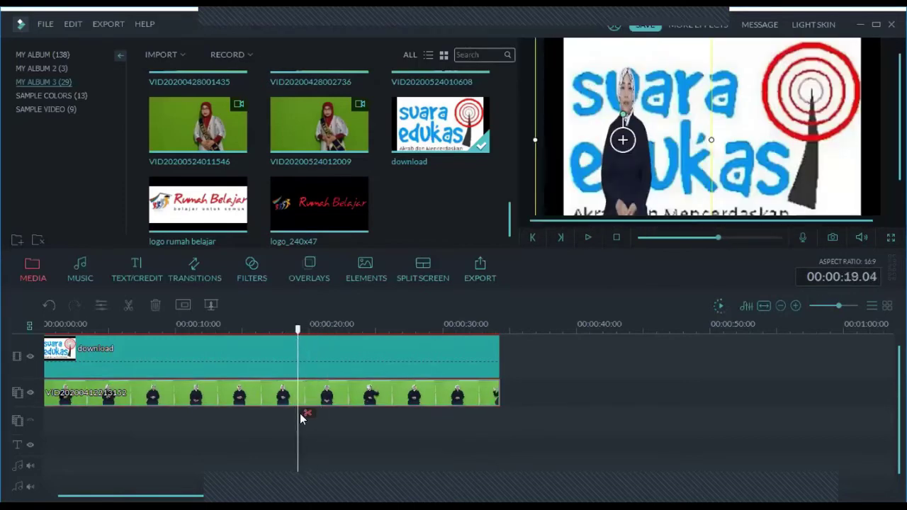
pyautogui.click(301, 411)
# Step: Move the second overlay piece along its track to start at about 00:00:22.22, leaving a gap after the first piece
pyautogui.moveTo(315, 396); pyautogui.dragTo(362, 398)
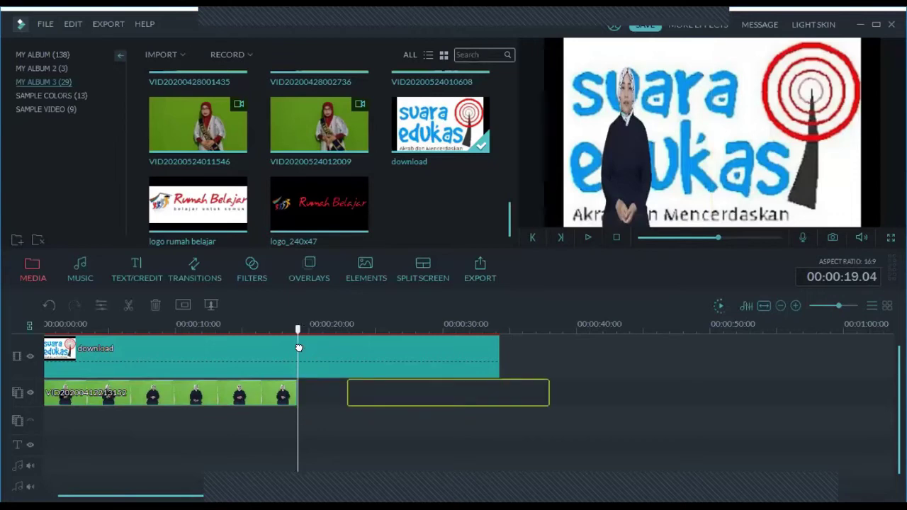
pyautogui.moveTo(299, 348); pyautogui.dragTo(337, 382)
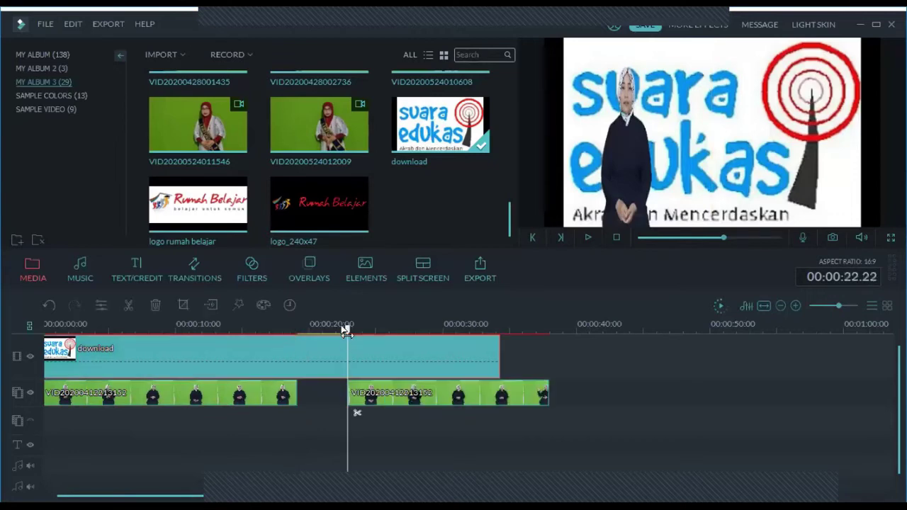
# Step: Split the download image at 00:00:19.04 and delete the part after the cut
pyautogui.moveTo(345, 330); pyautogui.dragTo(302, 415)
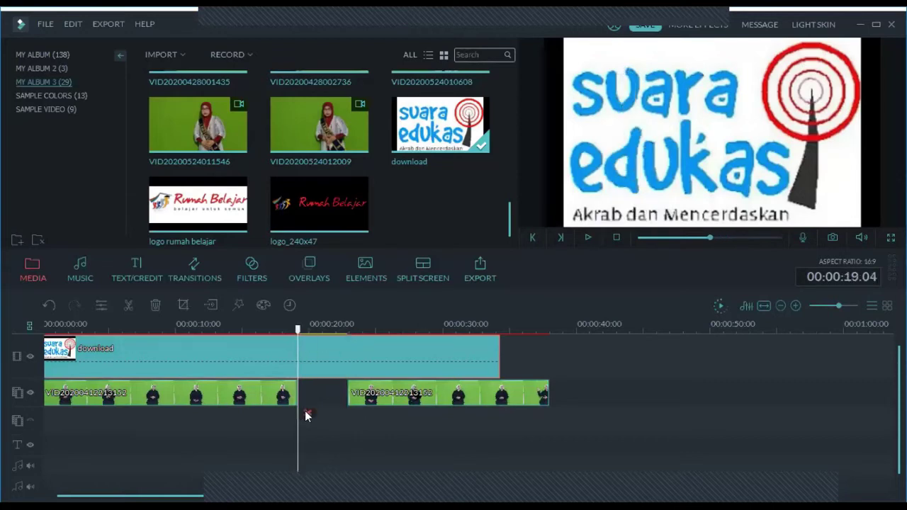
pyautogui.hotkey('ctrl', 'b')
pyautogui.moveTo(496, 350); pyautogui.dragTo(313, 365)
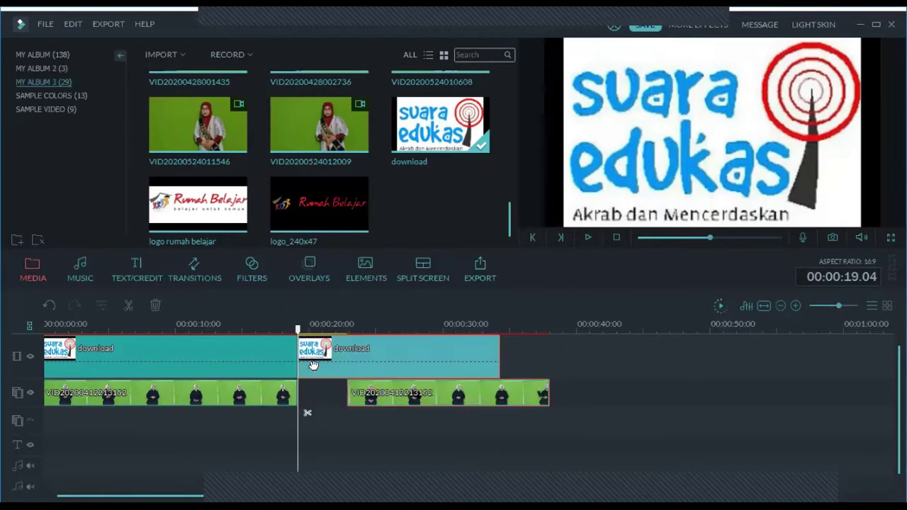
pyautogui.click(313, 364)
pyautogui.press('Delete')
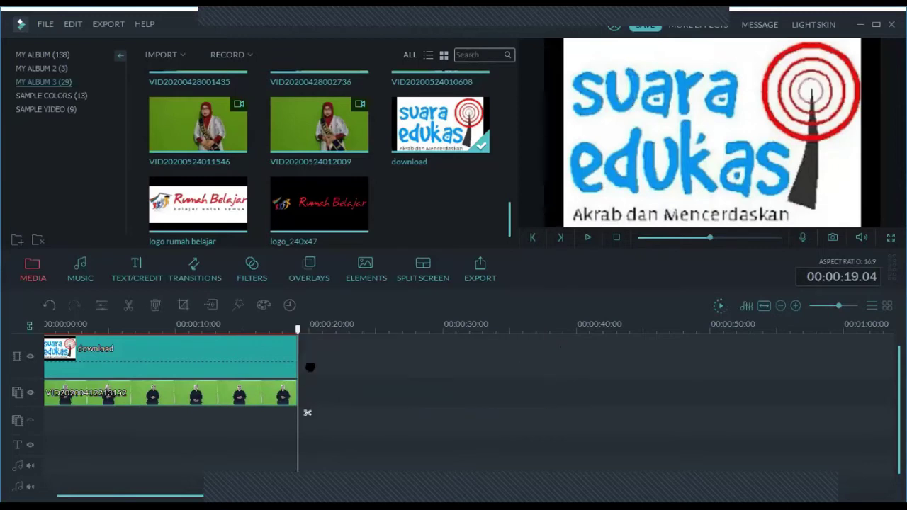
pyautogui.click(257, 391)
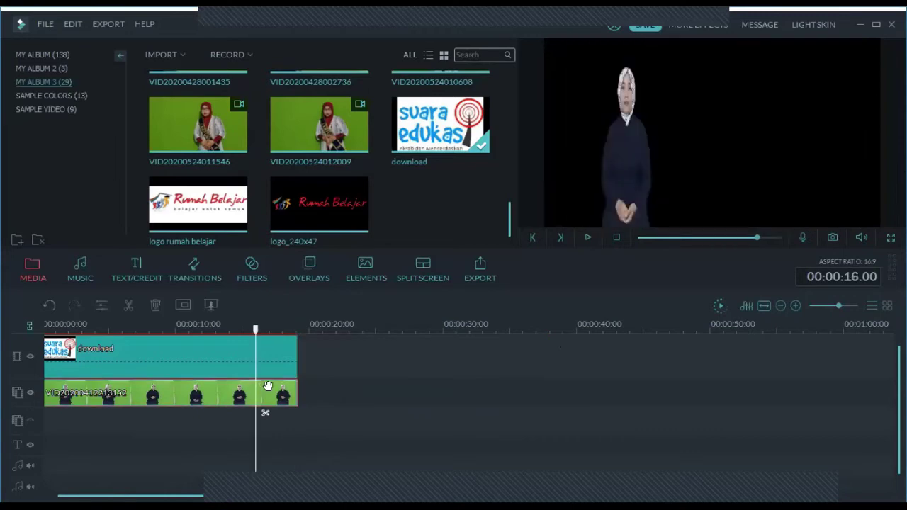
# Step: Undo the deletion, the download image split and the move of the second overlay piece
pyautogui.hotkey('ctrl', 'z')
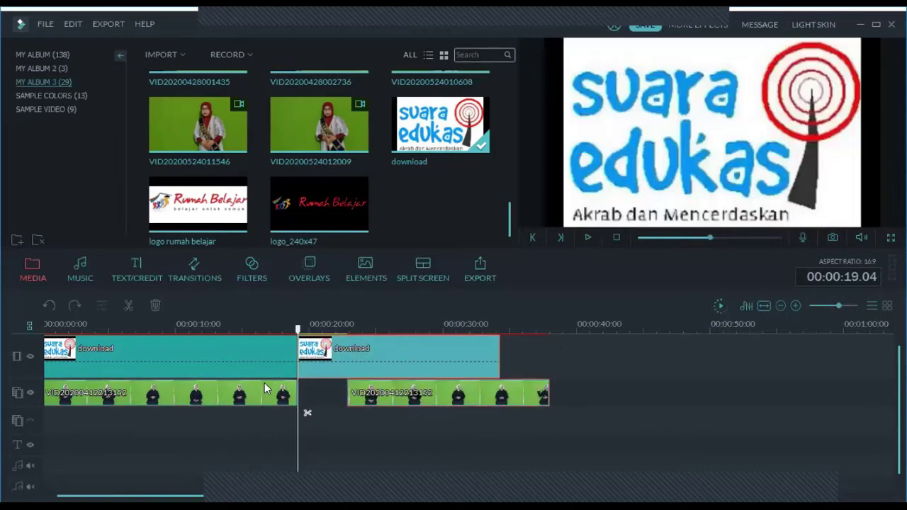
pyautogui.hotkey('ctrl', 'z')
pyautogui.hotkey('ctrl', 'z')
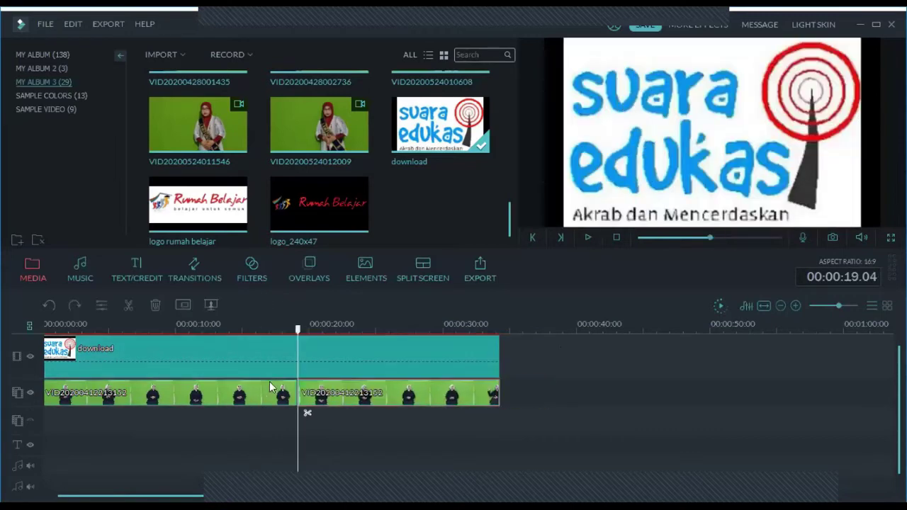
pyautogui.click(320, 365)
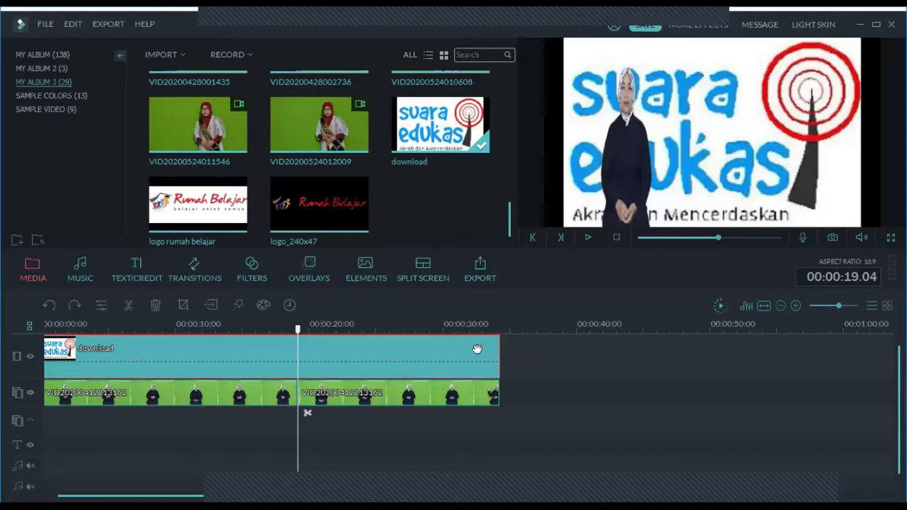
pyautogui.moveTo(495, 348); pyautogui.dragTo(463, 357)
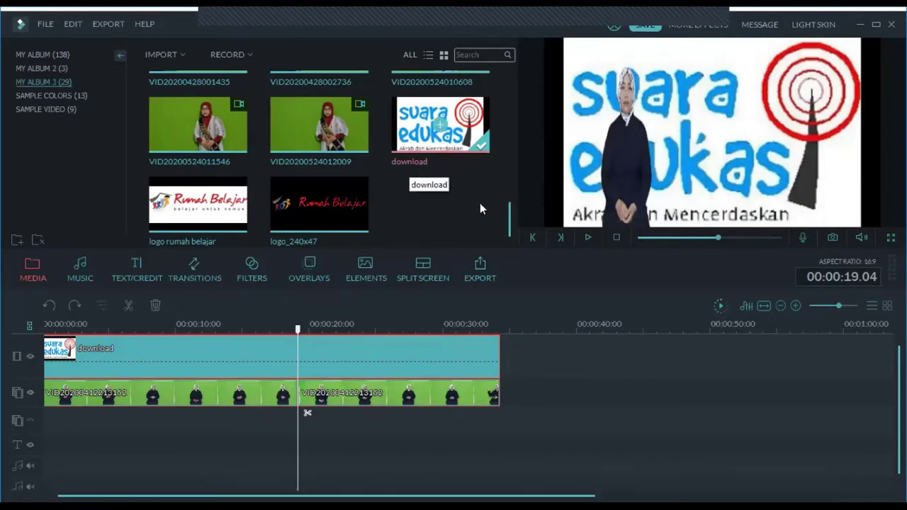
# Step: Add the green-screen clip of the girl in the purple hijab to the overlay track, directly after the existing overlay pieces
pyautogui.scroll(2, 512, 204)
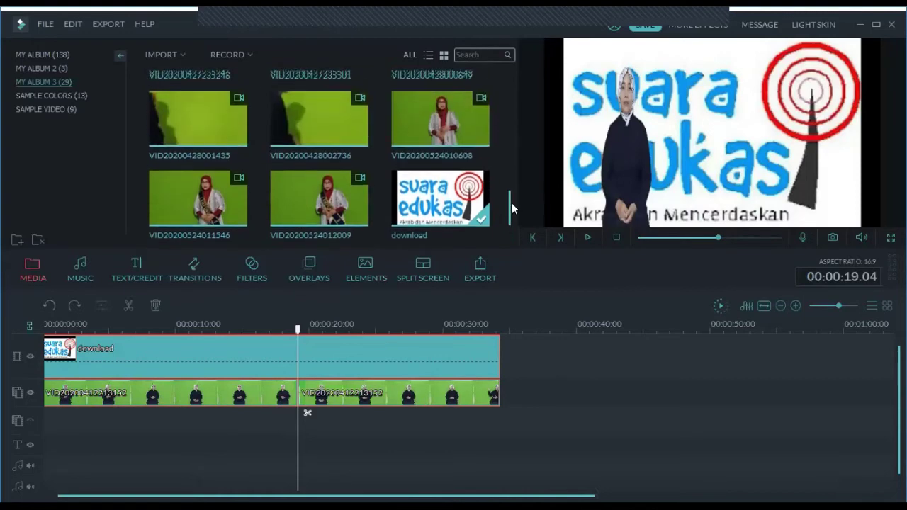
pyautogui.moveTo(515, 205); pyautogui.dragTo(515, 96)
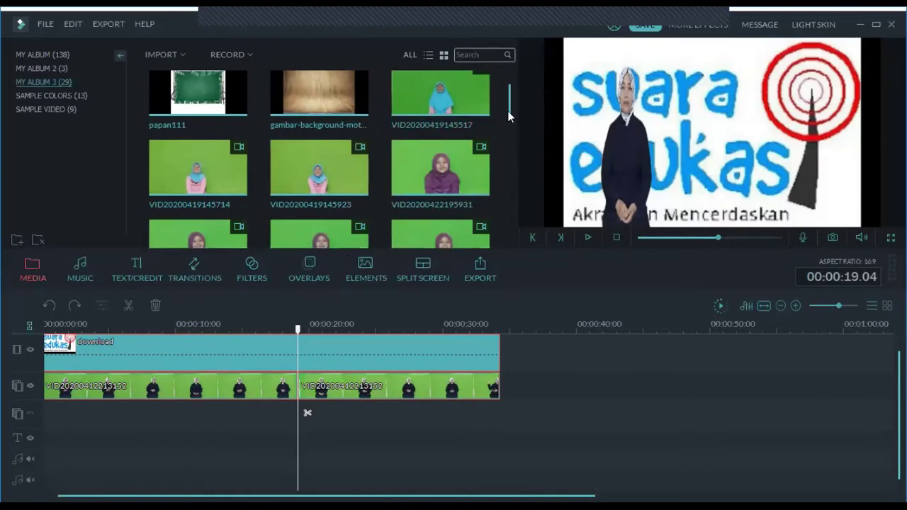
pyautogui.moveTo(507, 105); pyautogui.dragTo(508, 117)
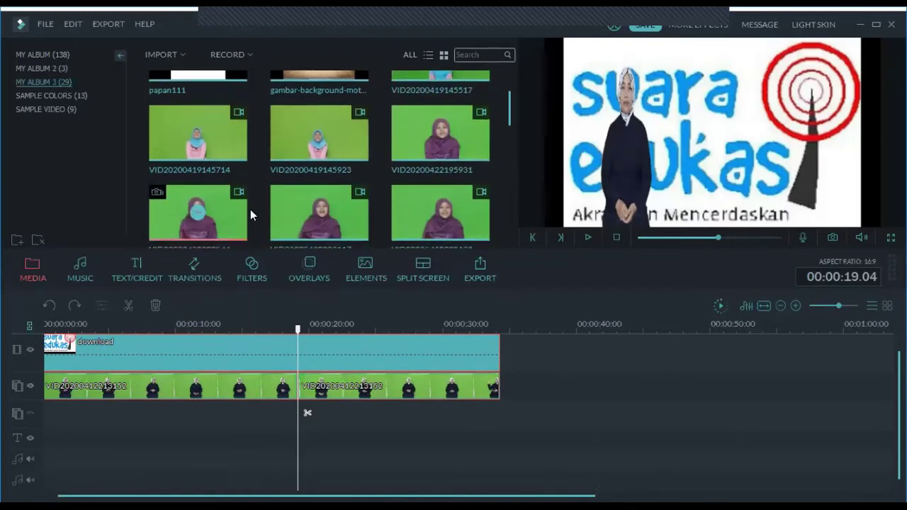
pyautogui.moveTo(228, 216); pyautogui.dragTo(504, 388)
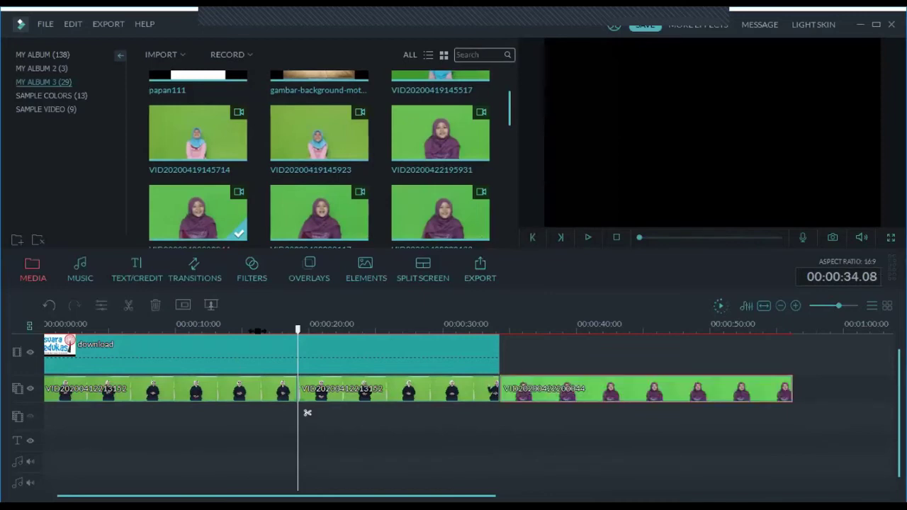
# Step: Place the Blue sample color after the download image on the main track and move the purple-hijab overlay clip to start at 00:00:34.08
pyautogui.click(469, 332)
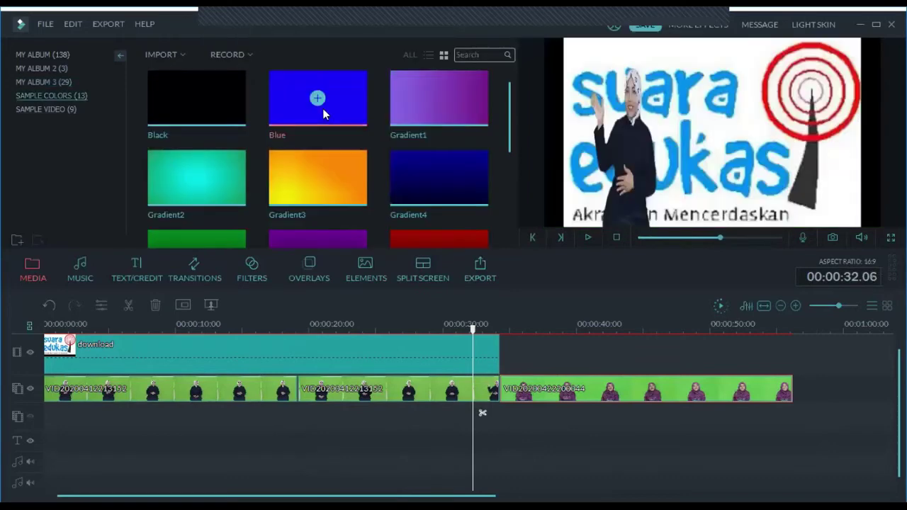
pyautogui.moveTo(317, 98); pyautogui.dragTo(513, 343)
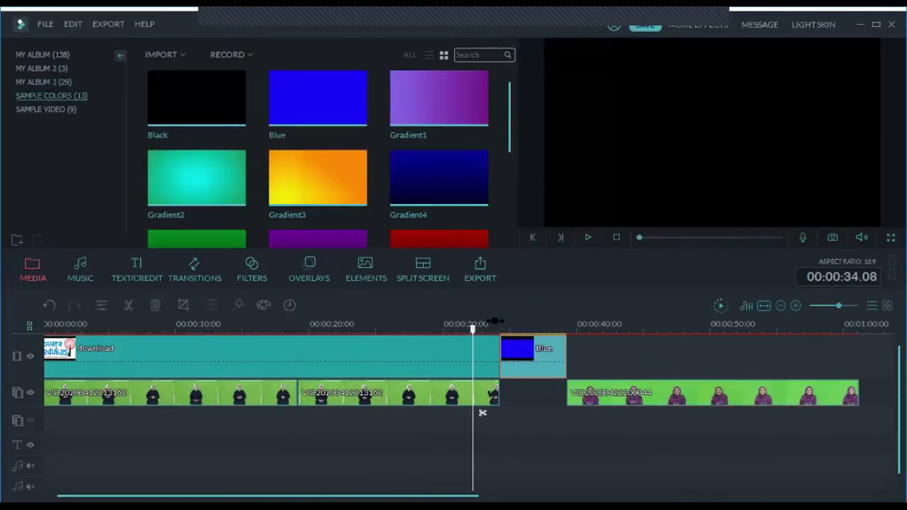
pyautogui.moveTo(554, 403); pyautogui.dragTo(60, 121)
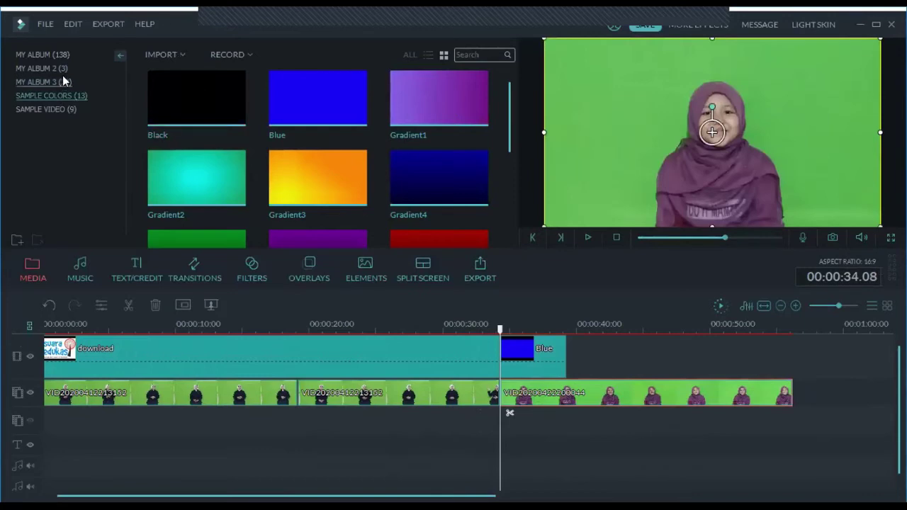
# Step: Start importing media files and browse from the IHT 25062020 folder to its ASET 1 EDITING VIDEO subfolder
pyautogui.click(178, 57)
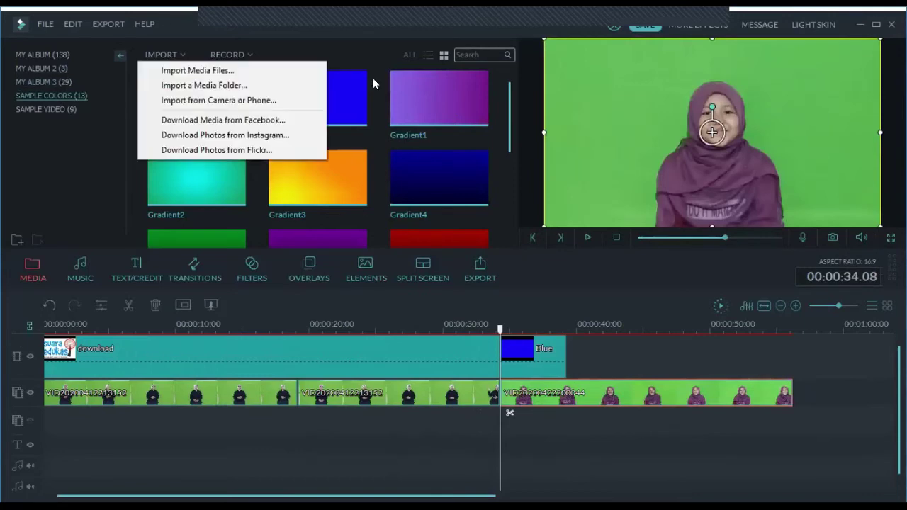
pyautogui.click(216, 77)
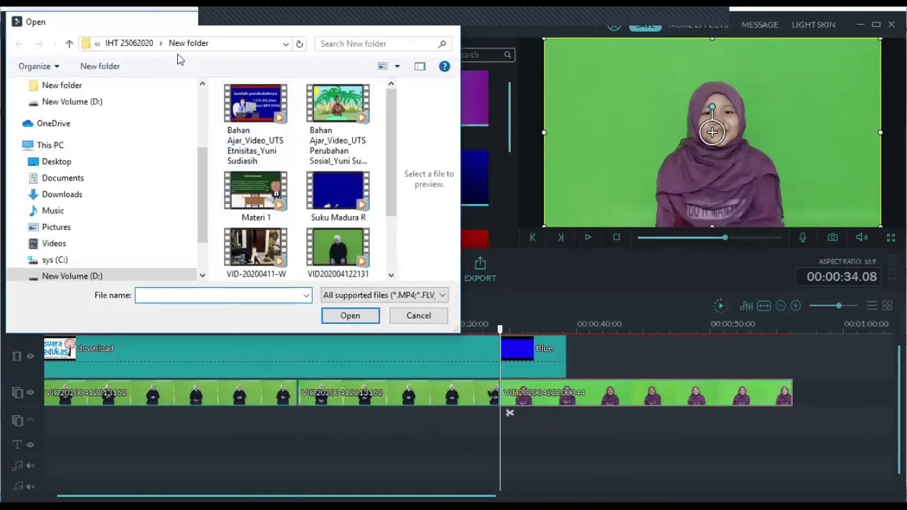
pyautogui.click(144, 44)
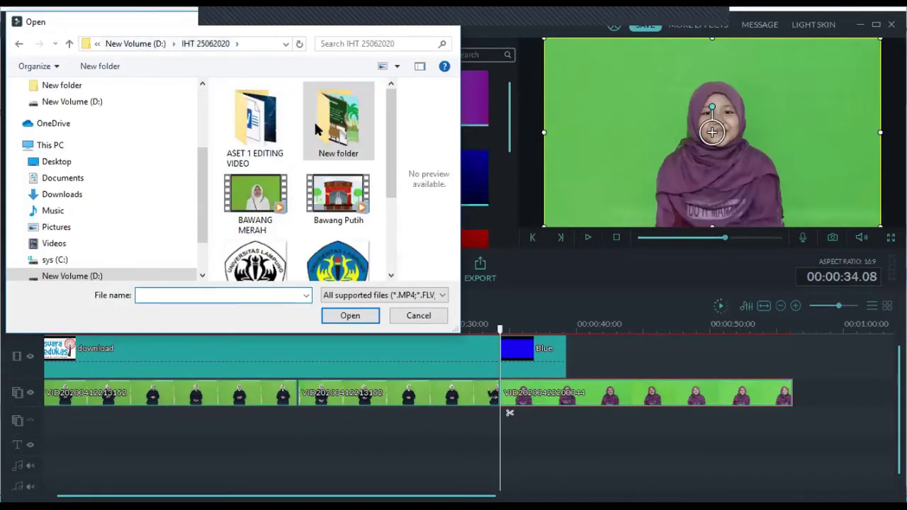
pyautogui.doubleClick(322, 126)
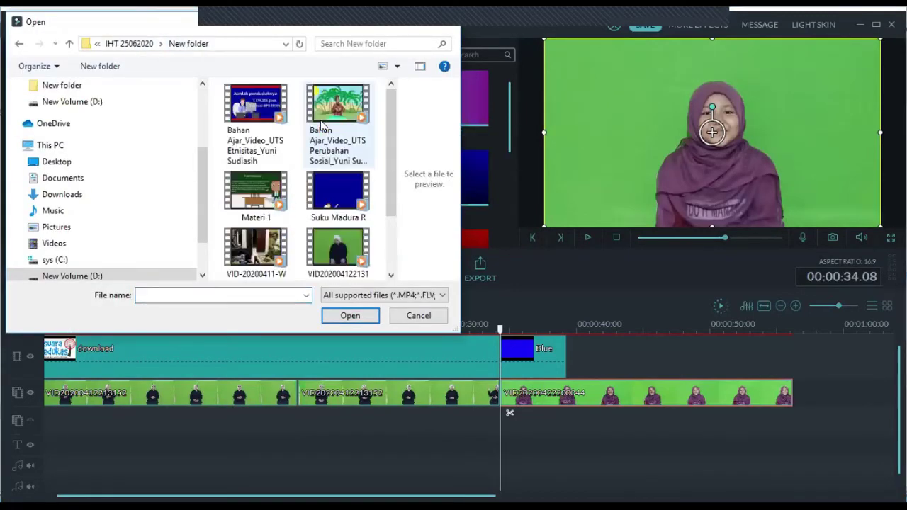
pyautogui.scroll(-1, 330, 178)
pyautogui.scroll(1, 329, 178)
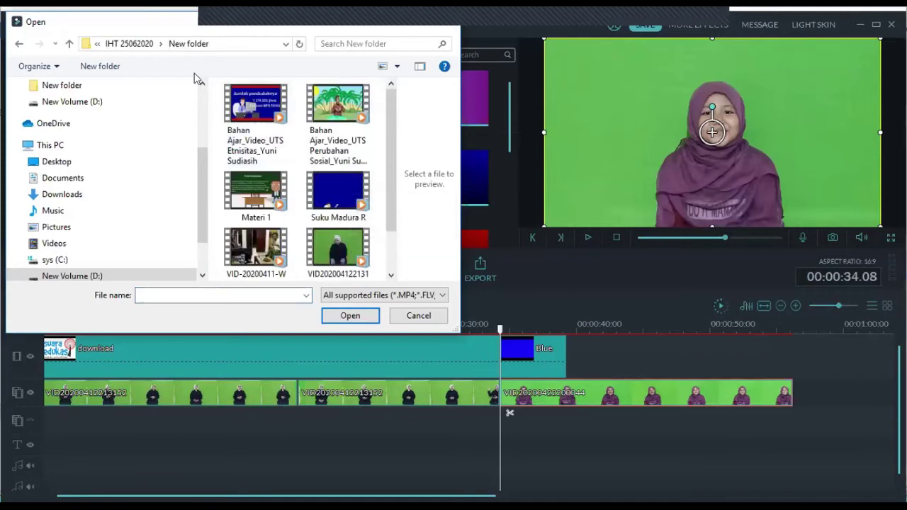
pyautogui.click(129, 43)
pyautogui.doubleClick(247, 120)
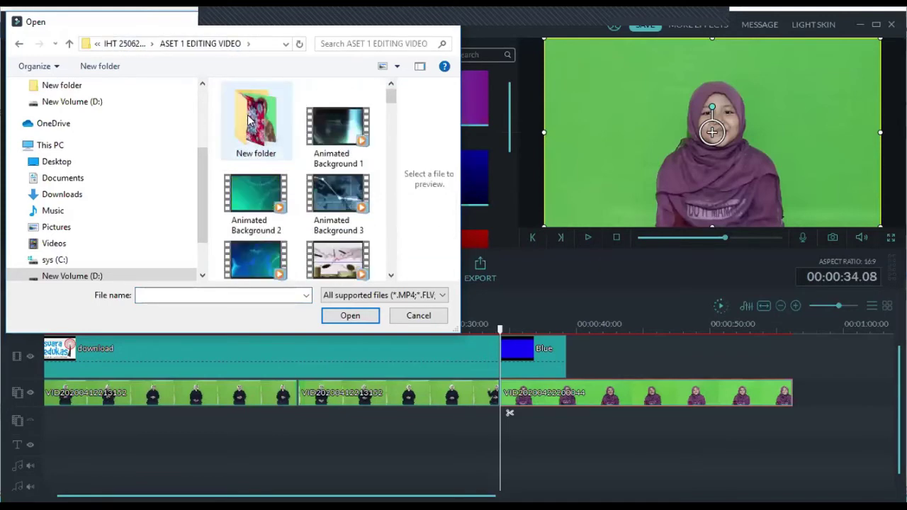
# Step: Import the Animated Background 3 video and place it directly after the Blue clip on the main track
pyautogui.scroll(-3, 354, 177)
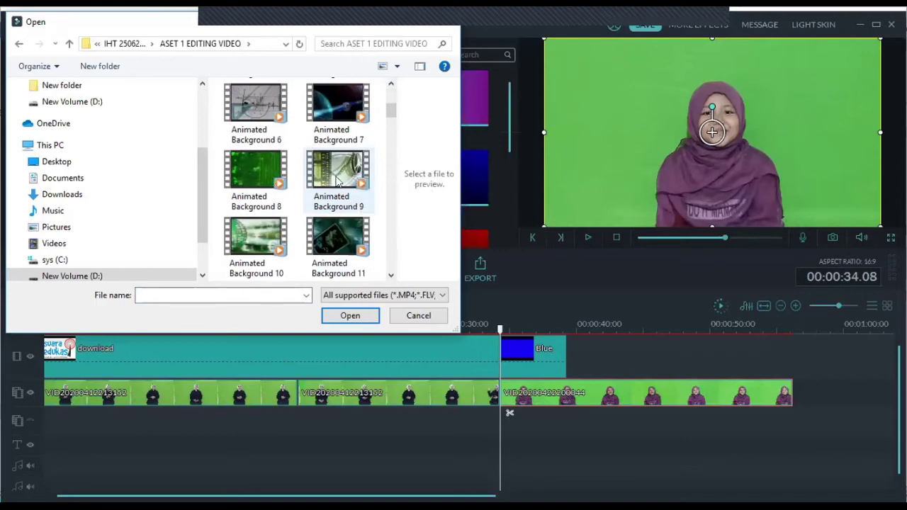
pyautogui.scroll(-6, 284, 168)
pyautogui.scroll(8, 297, 167)
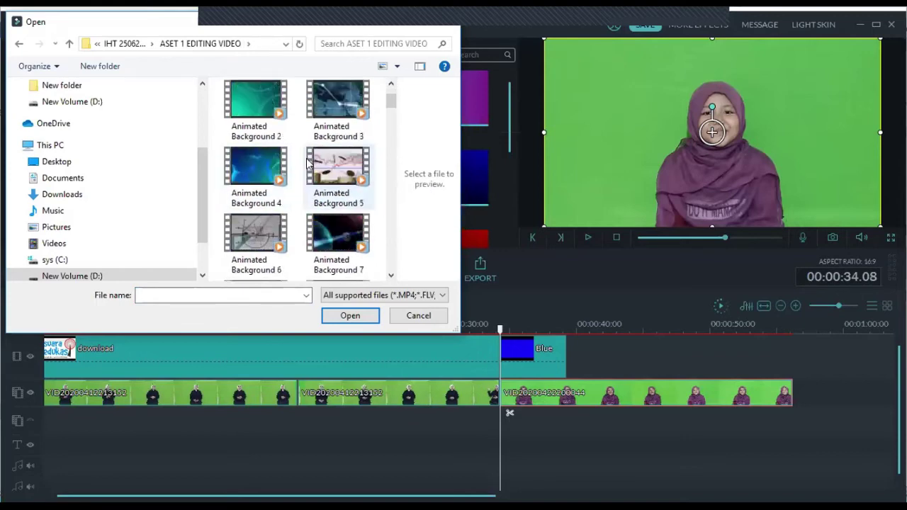
pyautogui.click(336, 107)
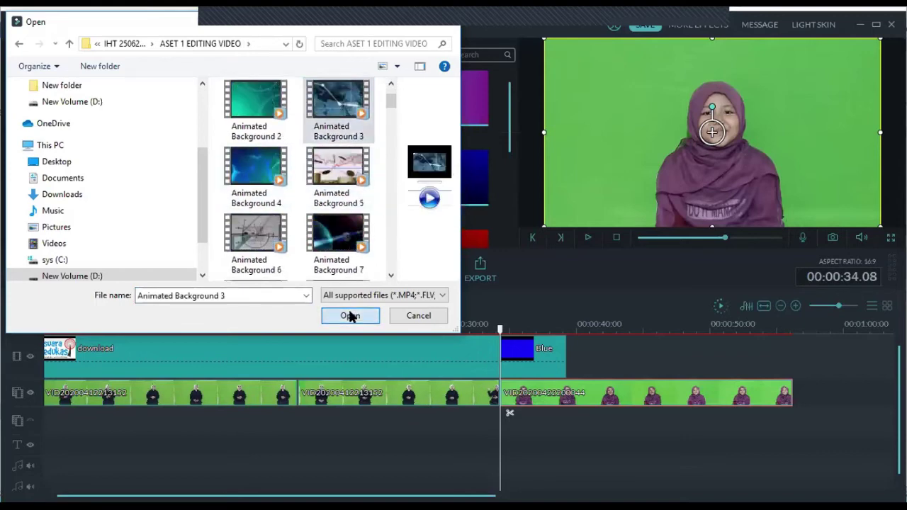
pyautogui.click(350, 316)
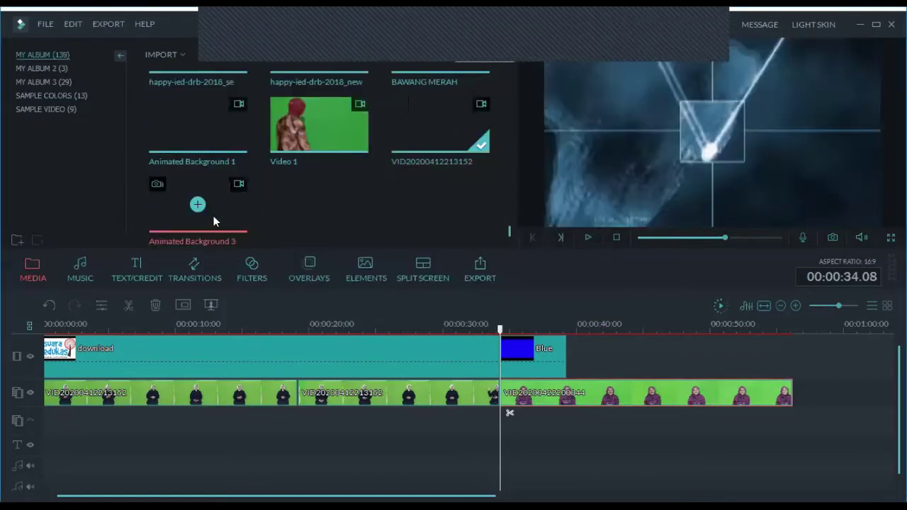
pyautogui.click(214, 216)
pyautogui.moveTo(185, 204); pyautogui.dragTo(582, 344)
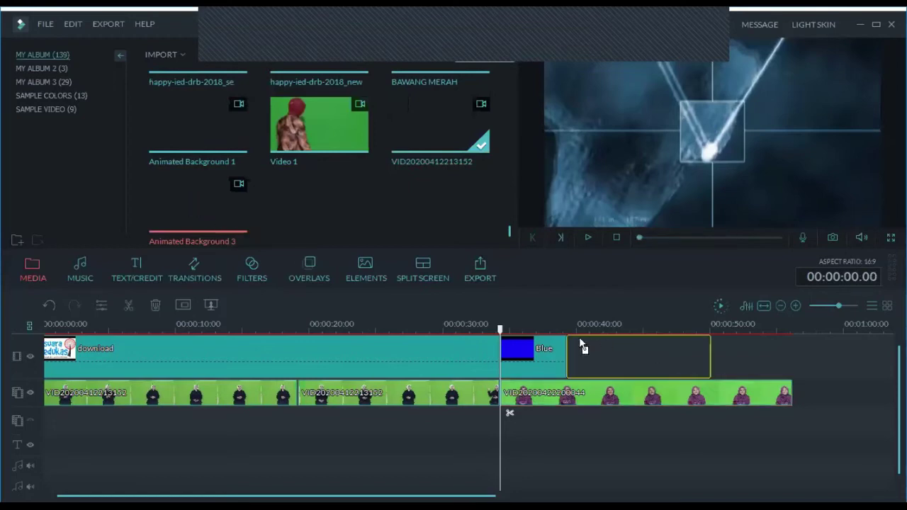
# Step: Make the green background of the purple-hijab overlay clip transparent with the Chroma Key (Green Screen) effect
pyautogui.click(583, 392)
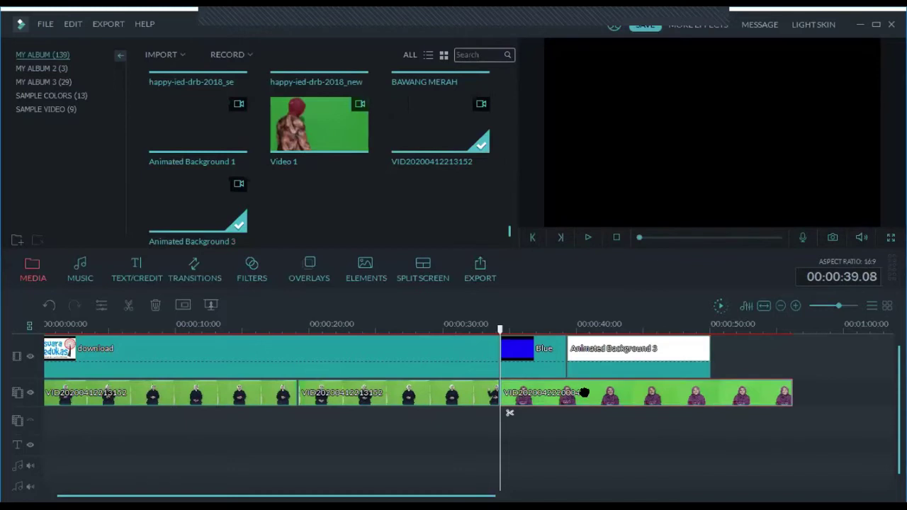
pyautogui.rightClick(581, 390)
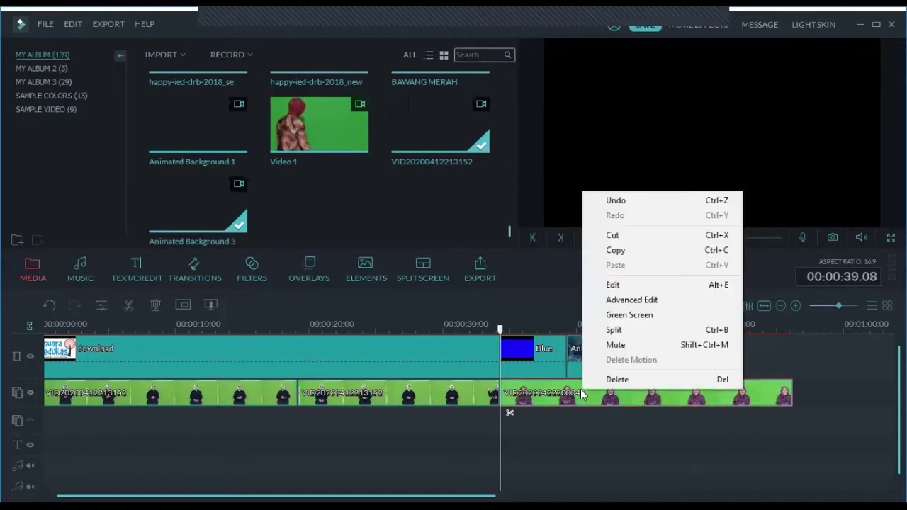
pyautogui.click(630, 315)
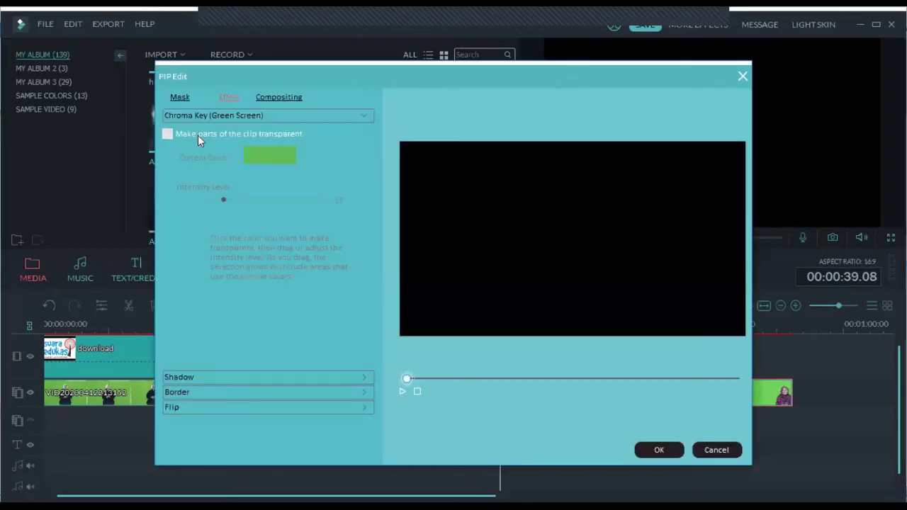
pyautogui.click(168, 134)
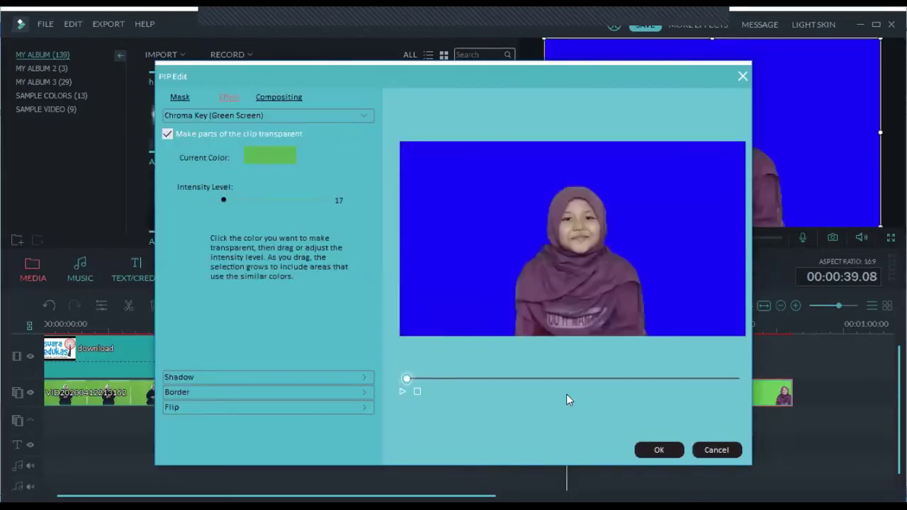
pyautogui.click(659, 451)
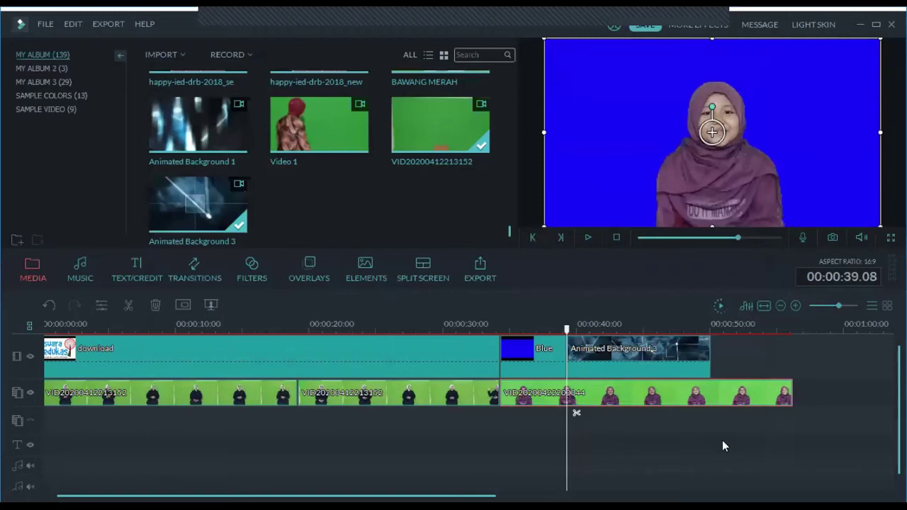
pyautogui.click(722, 445)
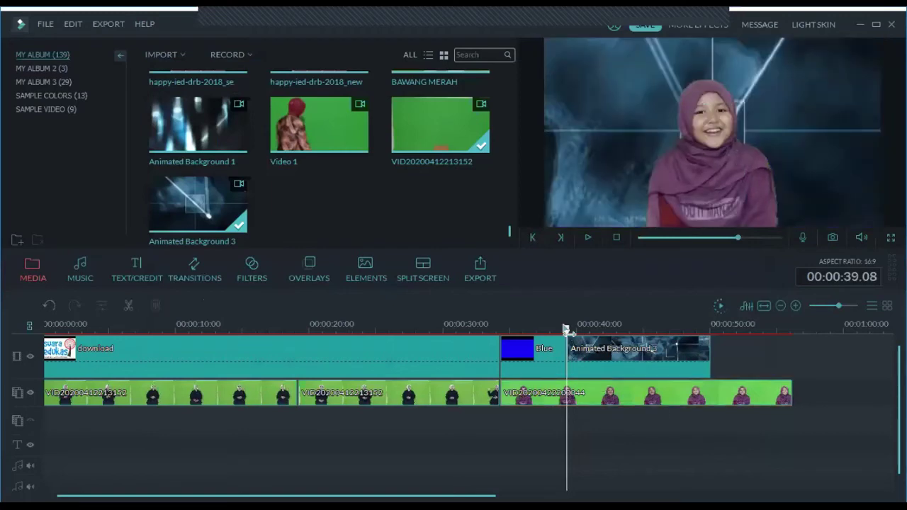
# Step: Play the composite from near the beginning and check the change from the download image to the Blue background
pyautogui.moveTo(565, 328); pyautogui.dragTo(52, 333)
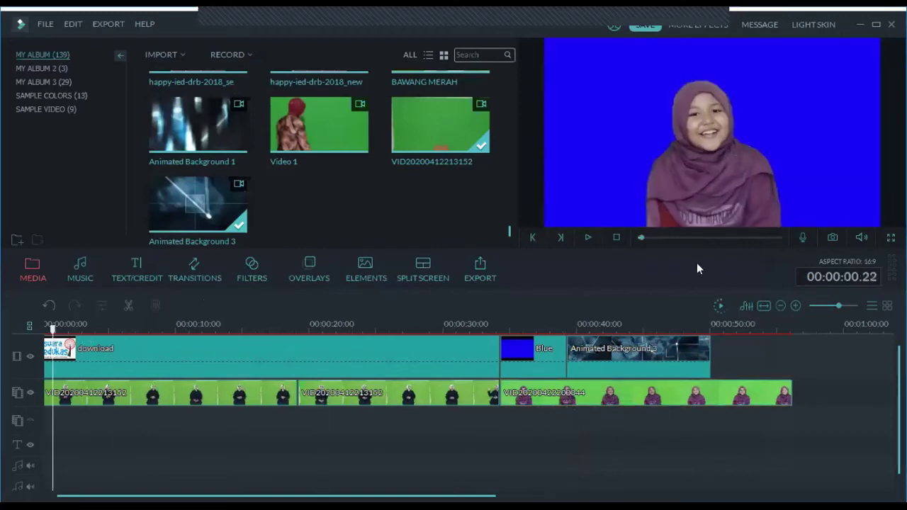
pyautogui.click(585, 237)
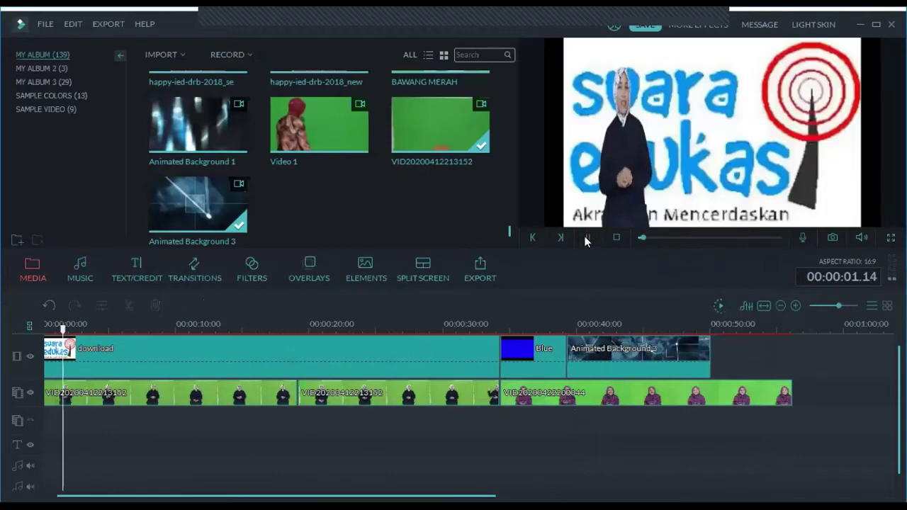
pyautogui.click(500, 327)
pyautogui.click(481, 352)
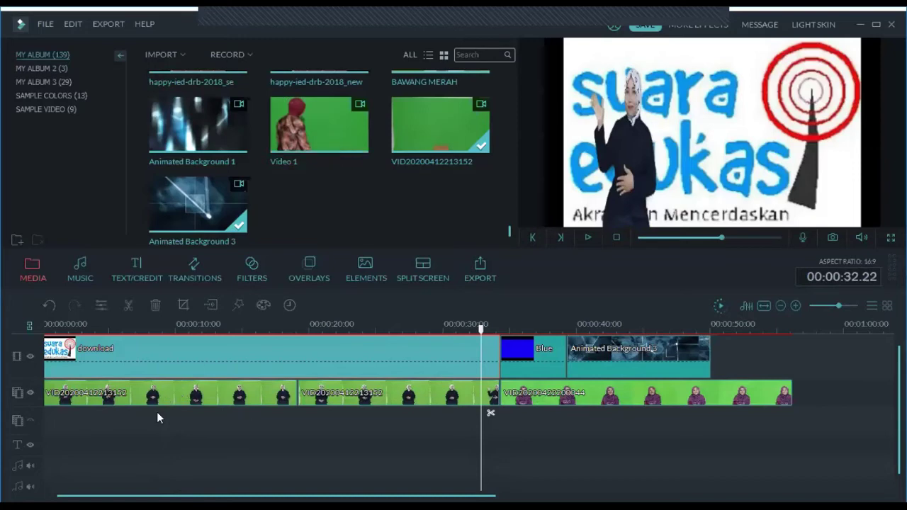
pyautogui.moveTo(481, 330); pyautogui.dragTo(507, 343)
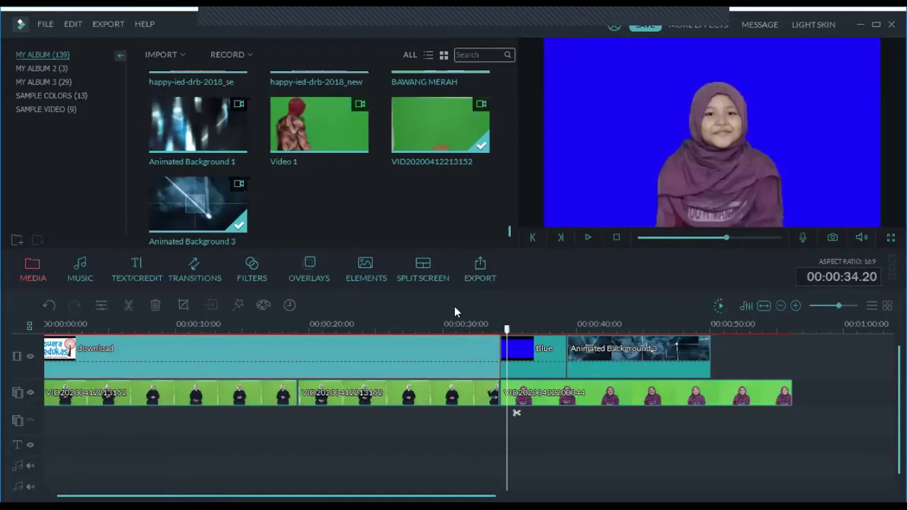
# Step: Insert the Opener 3 title at the start of the timeline and between Blue and Animated Background 3, and preview the opening
pyautogui.click(132, 280)
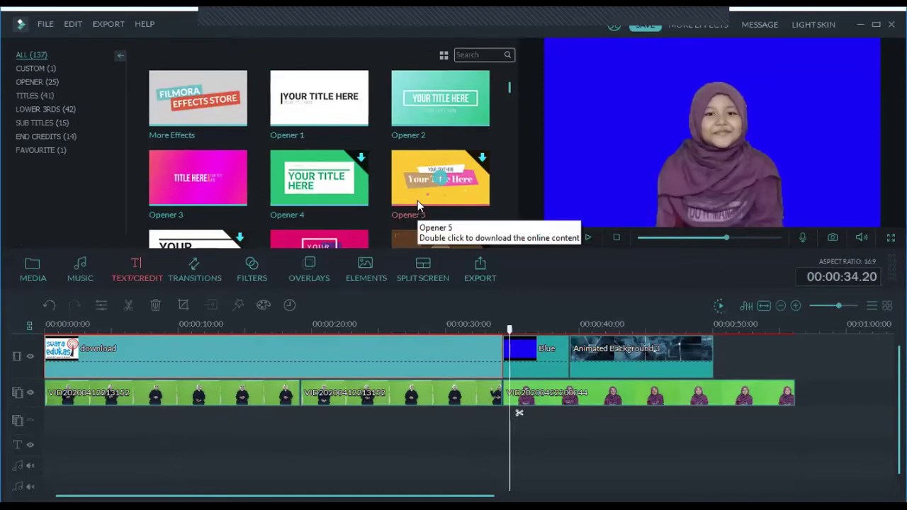
pyautogui.moveTo(506, 88); pyautogui.dragTo(513, 177)
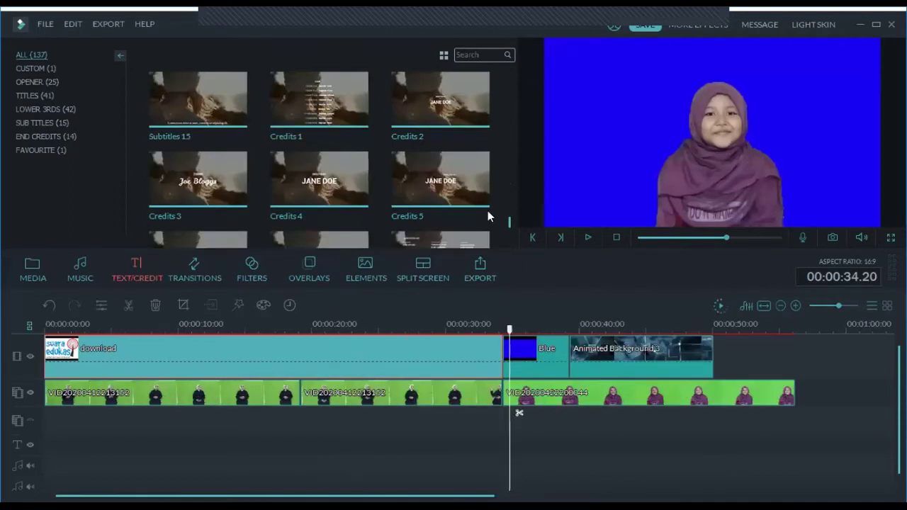
pyautogui.moveTo(513, 223); pyautogui.dragTo(535, 41)
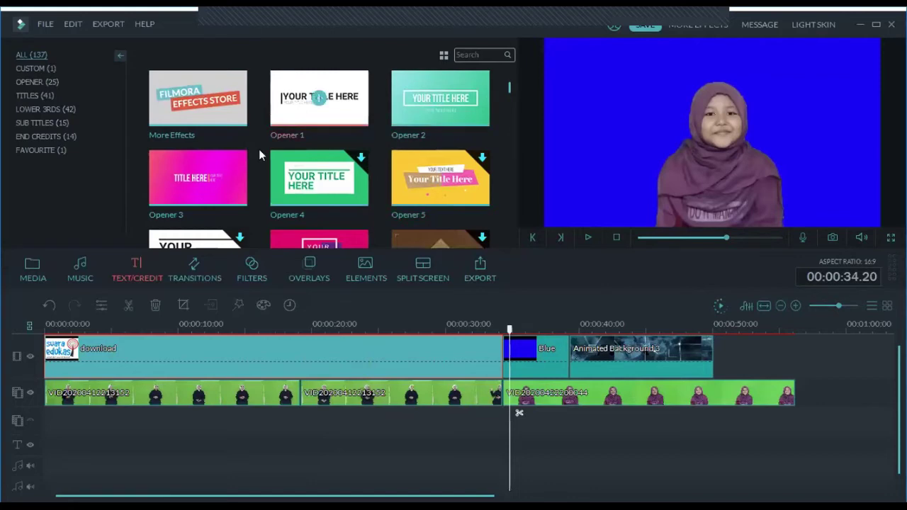
pyautogui.click(168, 164)
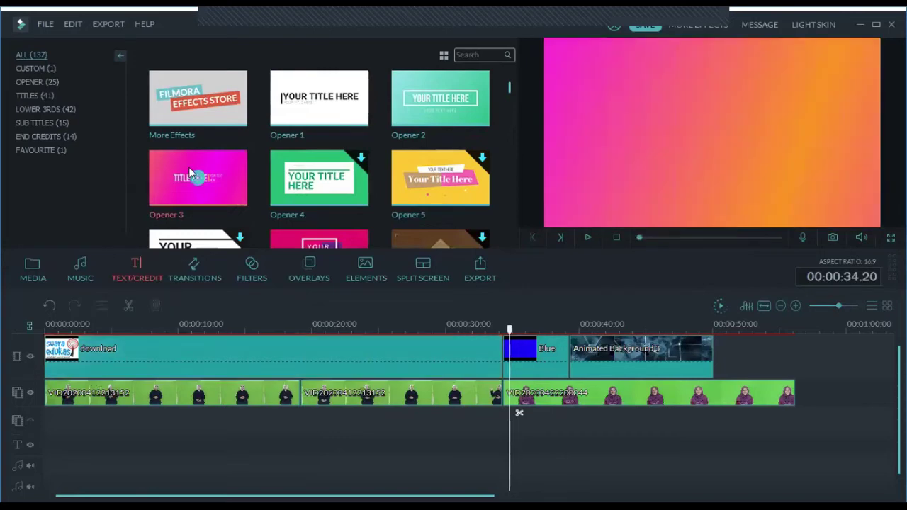
pyautogui.moveTo(190, 173); pyautogui.dragTo(126, 360)
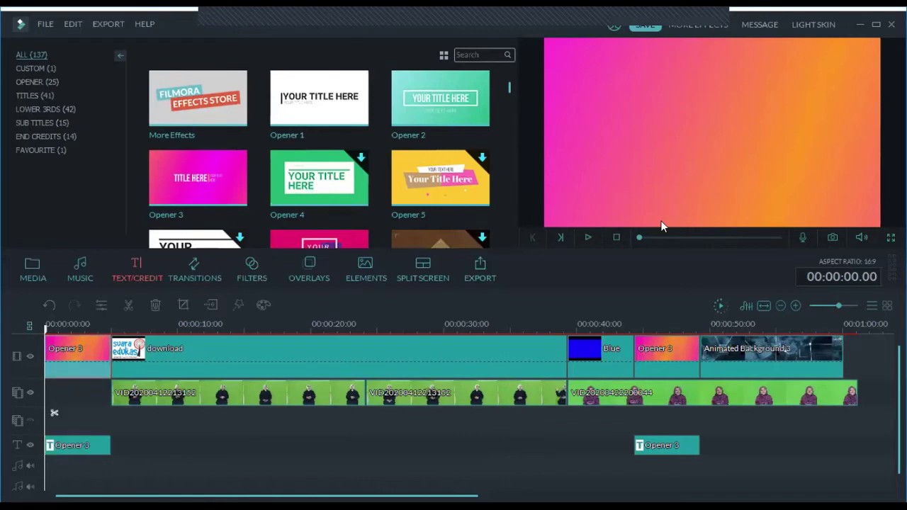
pyautogui.click(587, 238)
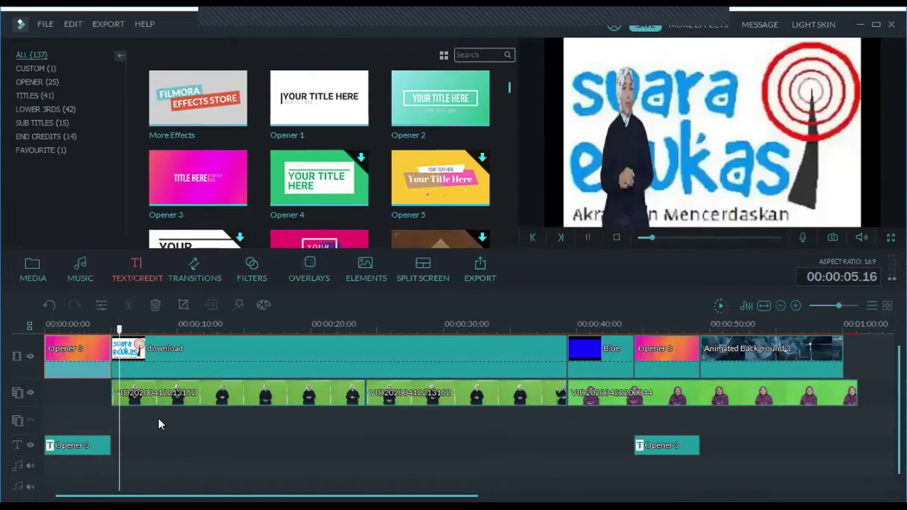
# Step: Move the first Opener 3 text to the start of the download image and delete the Opener 3 background at the timeline start
pyautogui.click(70, 446)
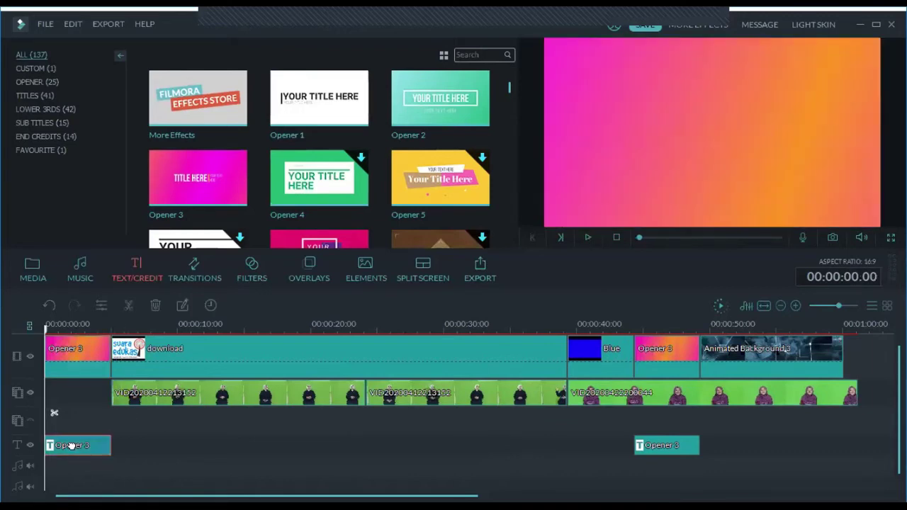
pyautogui.moveTo(70, 446); pyautogui.dragTo(145, 454)
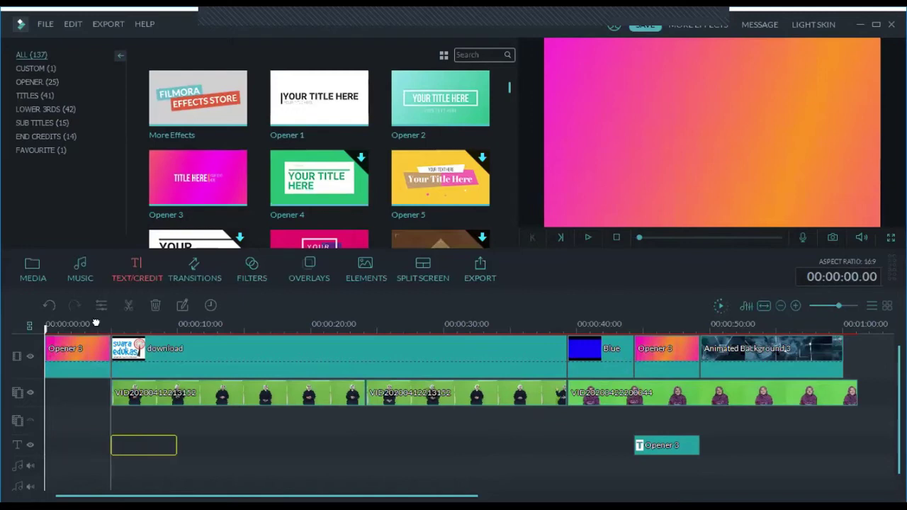
pyautogui.click(80, 362)
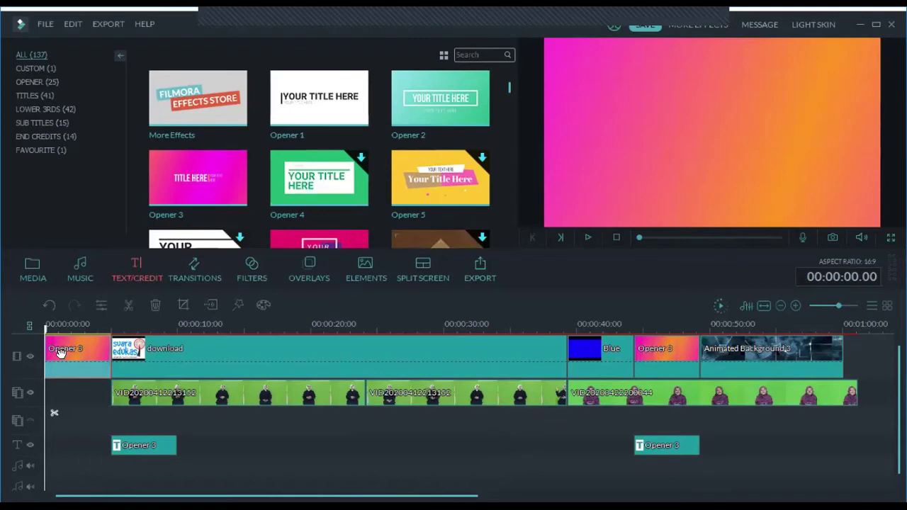
pyautogui.press('Delete')
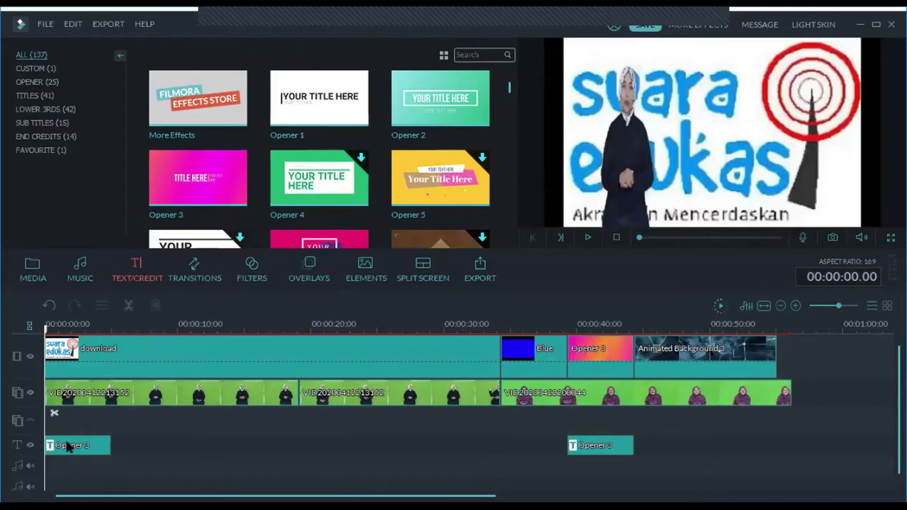
# Step: Open the text settings of the first Opener 3 title to check its wording and style, and close them
pyautogui.doubleClick(69, 446)
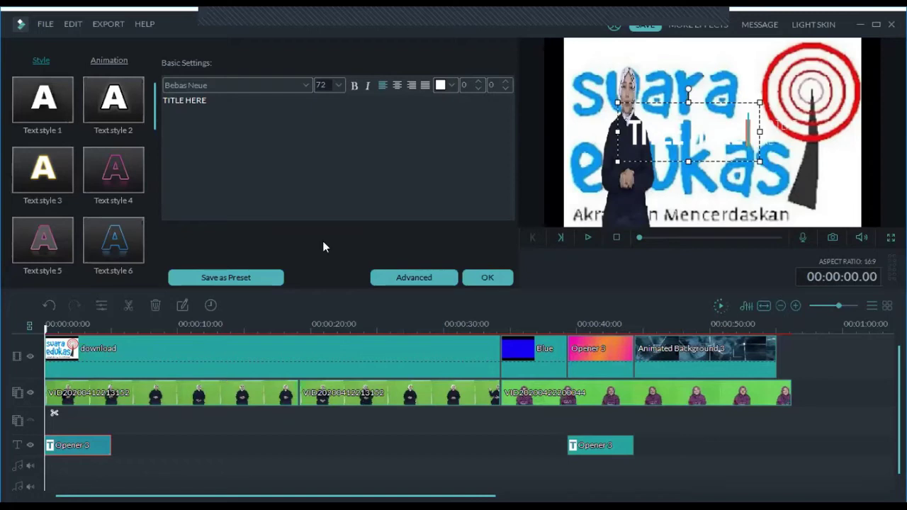
pyautogui.click(480, 277)
pyautogui.click(498, 282)
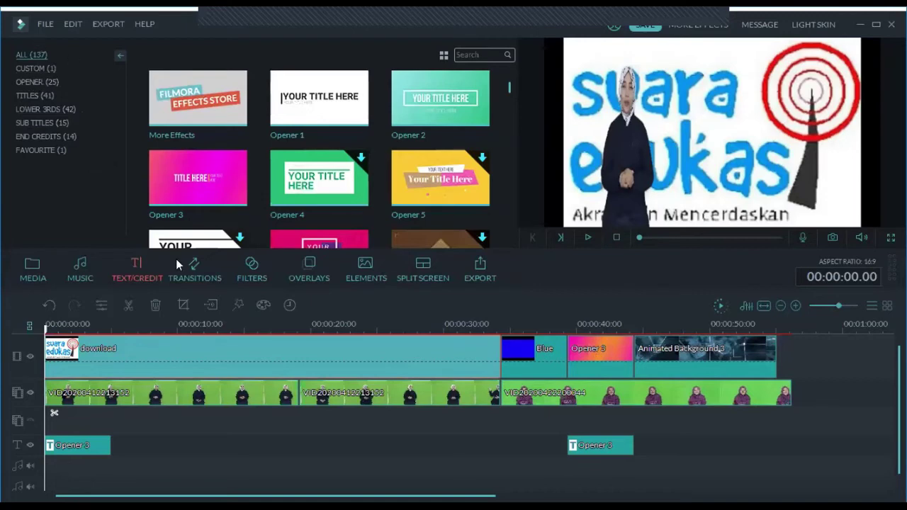
# Step: Insert the Gradient7 sample color at the start of the main track, before the download image
pyautogui.click(30, 266)
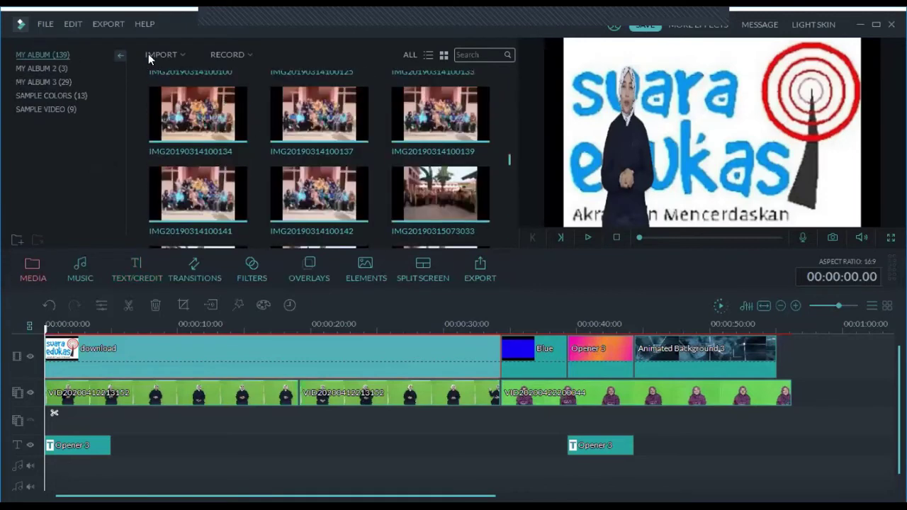
pyautogui.click(48, 92)
pyautogui.moveTo(430, 237); pyautogui.dragTo(48, 353)
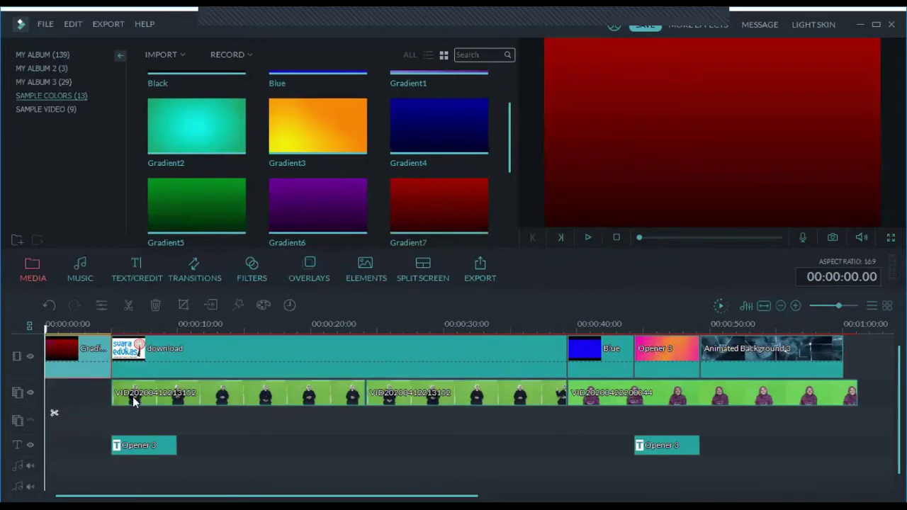
# Step: Move the first green-screen clip to the timeline start and resize the Gradient7 background so both end at about 10 seconds
pyautogui.moveTo(68, 402); pyautogui.dragTo(85, 354)
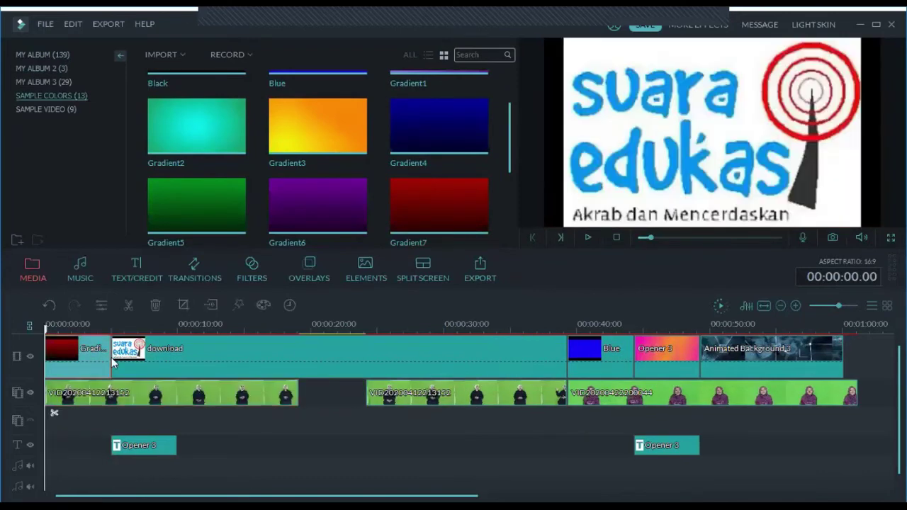
pyautogui.click(106, 357)
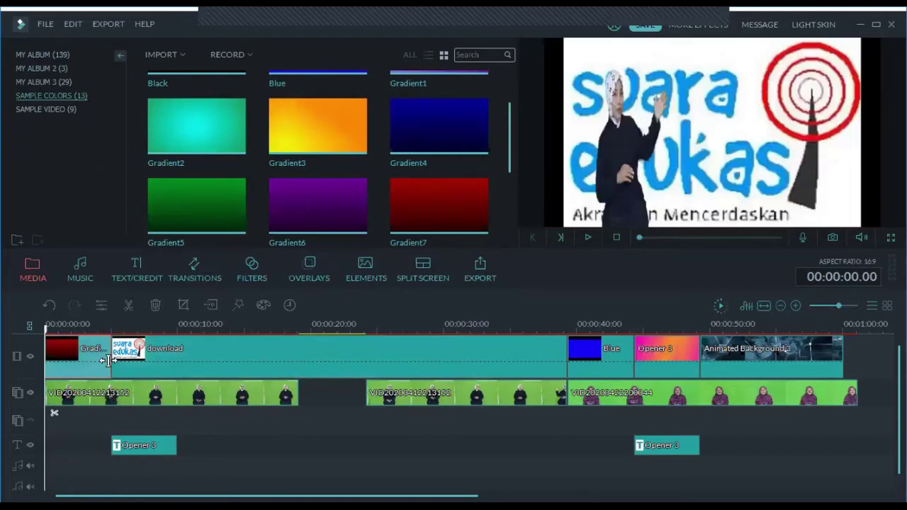
pyautogui.click(111, 362)
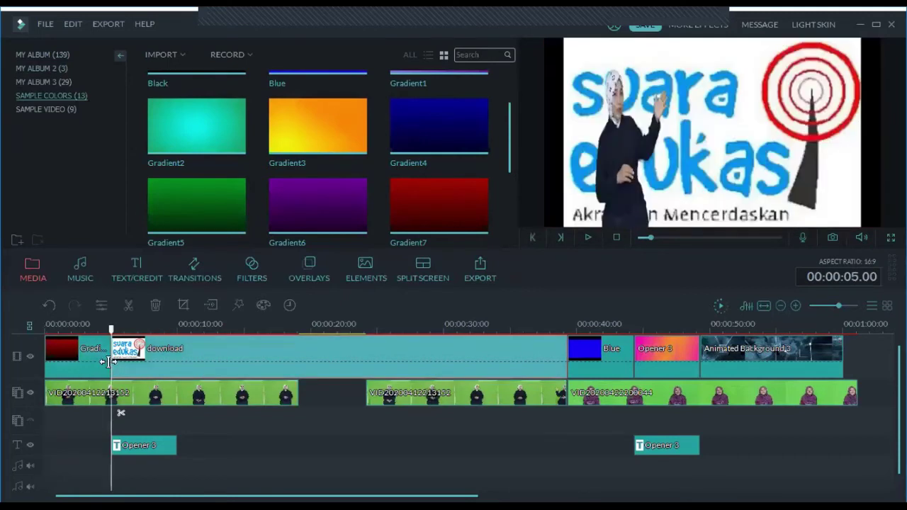
pyautogui.moveTo(110, 366); pyautogui.dragTo(378, 369)
pyautogui.click(99, 351)
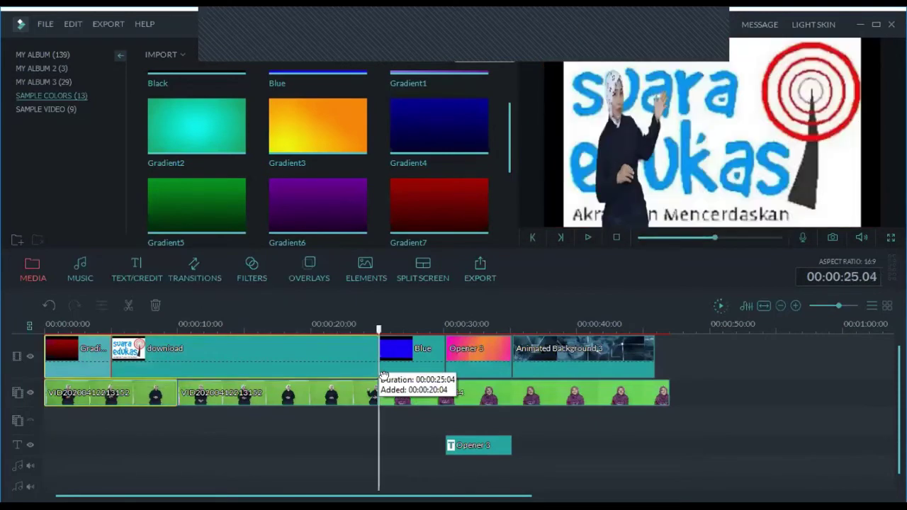
pyautogui.click(110, 398)
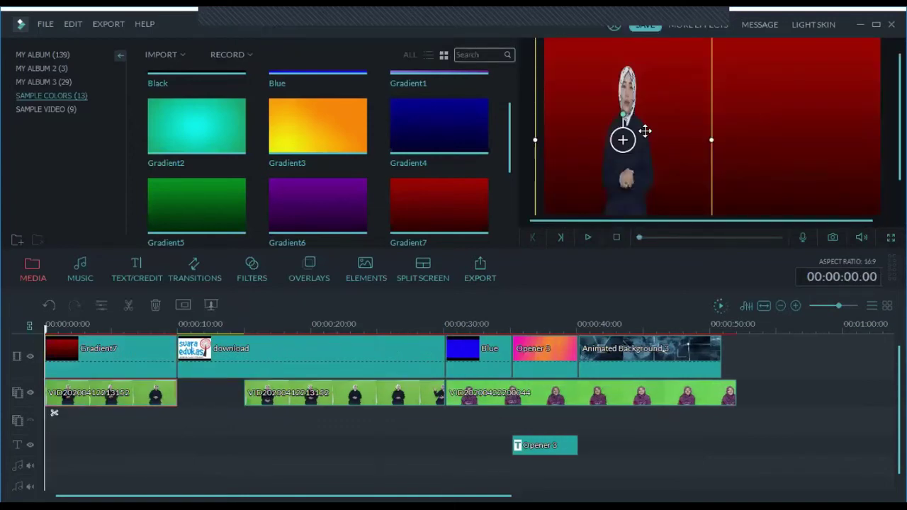
# Step: Move the remaining Opener 3 title to the timeline start and open its text for editing
pyautogui.moveTo(559, 447); pyautogui.dragTo(350, 449)
pyautogui.moveTo(101, 461); pyautogui.dragTo(78, 451)
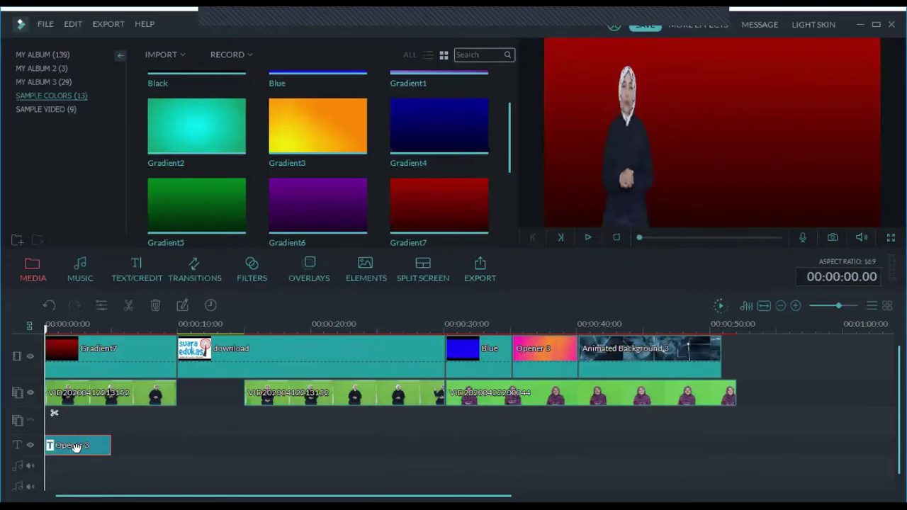
pyautogui.doubleClick(75, 446)
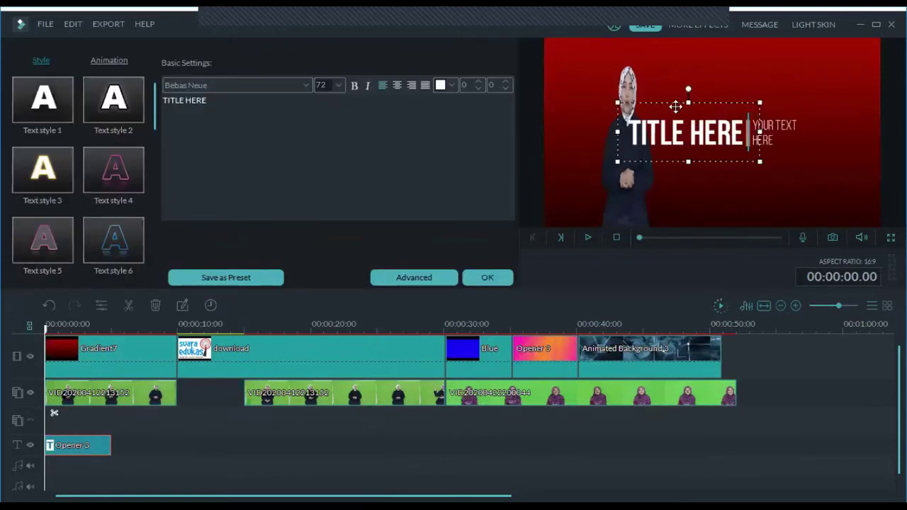
# Step: Place TITLE HERE in the empty area to the right of the presenter and YOUR TEXT HERE just below it
pyautogui.moveTo(675, 106); pyautogui.dragTo(744, 130)
pyautogui.hotkey('ctrl', 'z')
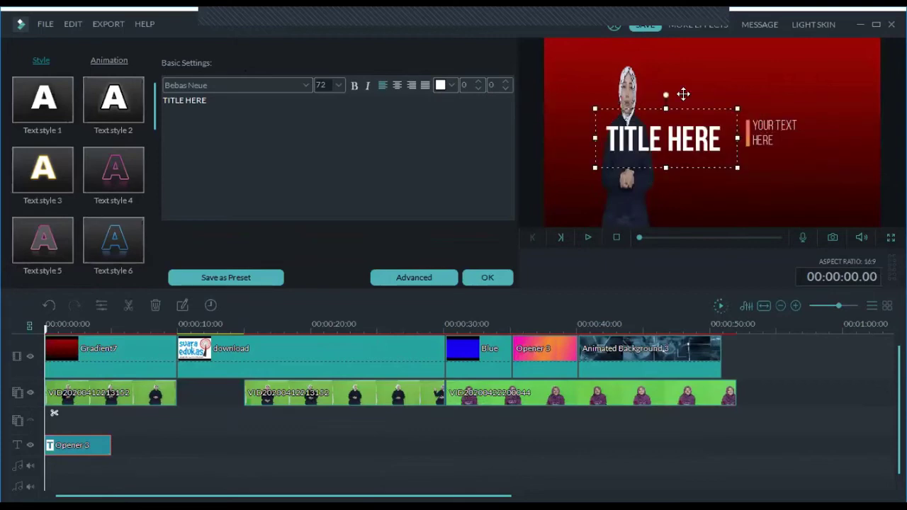
pyautogui.moveTo(683, 93); pyautogui.dragTo(749, 103)
pyautogui.click(759, 119)
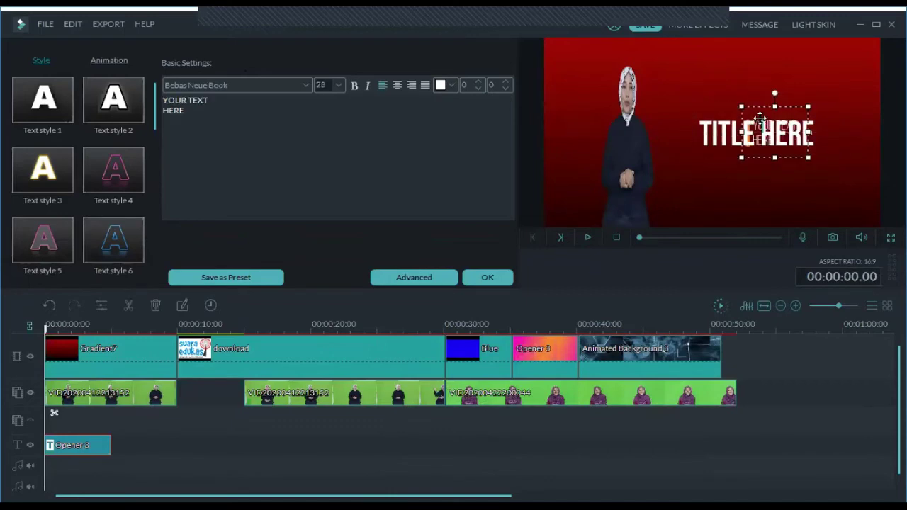
pyautogui.moveTo(759, 119); pyautogui.dragTo(765, 145)
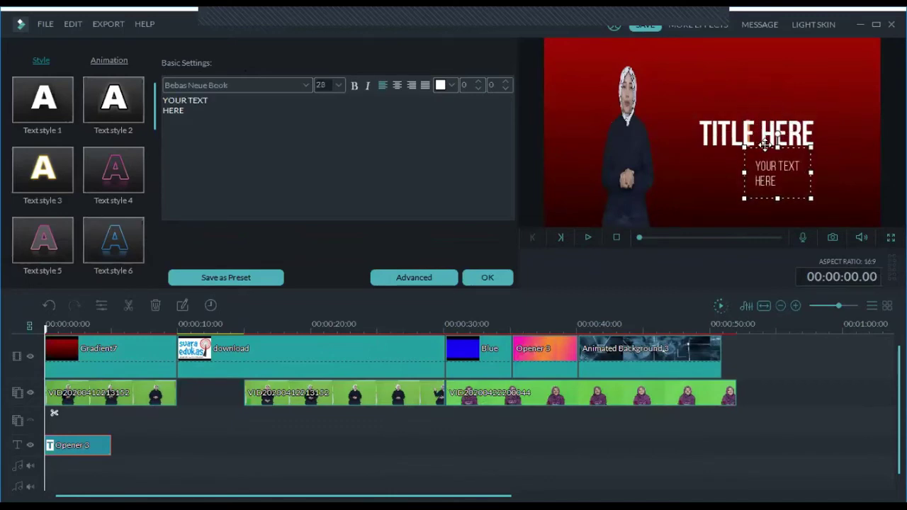
# Step: Lower the title's orange bar beside YOUR TEXT HERE, keeping TITLE HERE above both
pyautogui.click(748, 124)
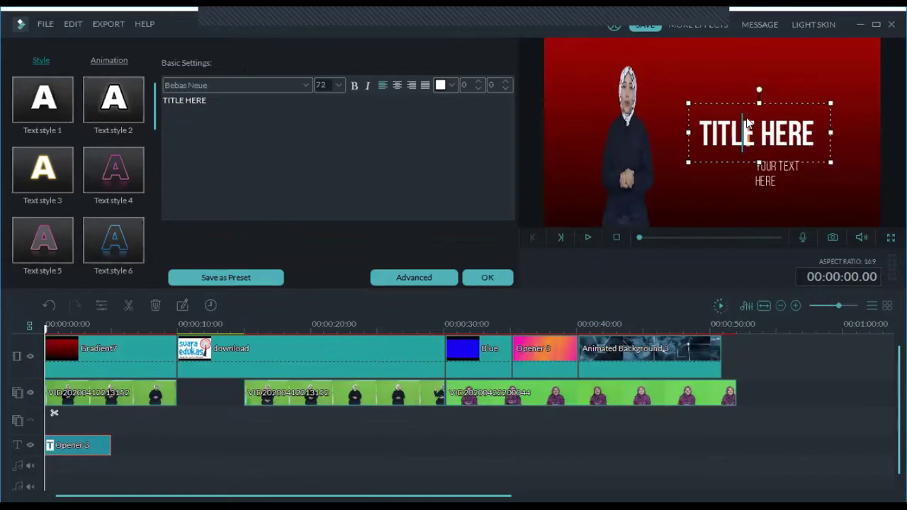
pyautogui.moveTo(756, 103); pyautogui.dragTo(741, 151)
pyautogui.click(752, 126)
pyautogui.click(744, 167)
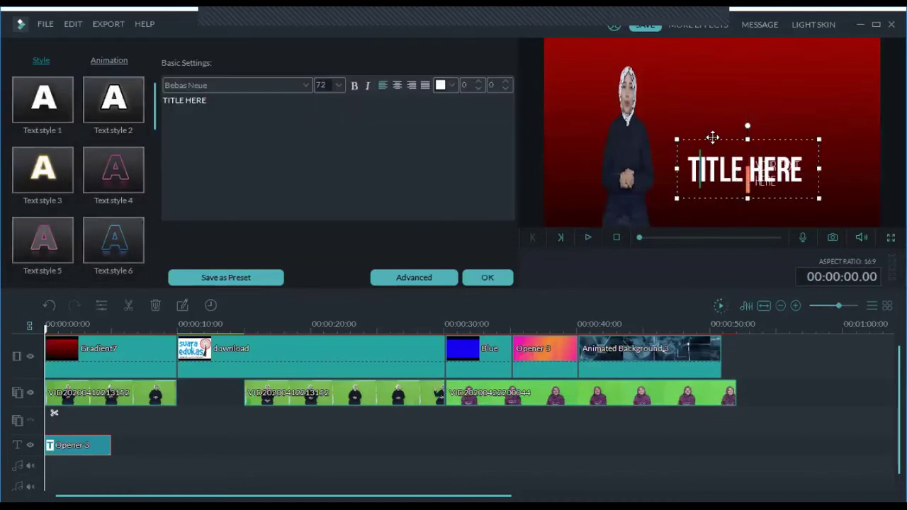
pyautogui.moveTo(731, 107); pyautogui.dragTo(724, 98)
pyautogui.click(704, 135)
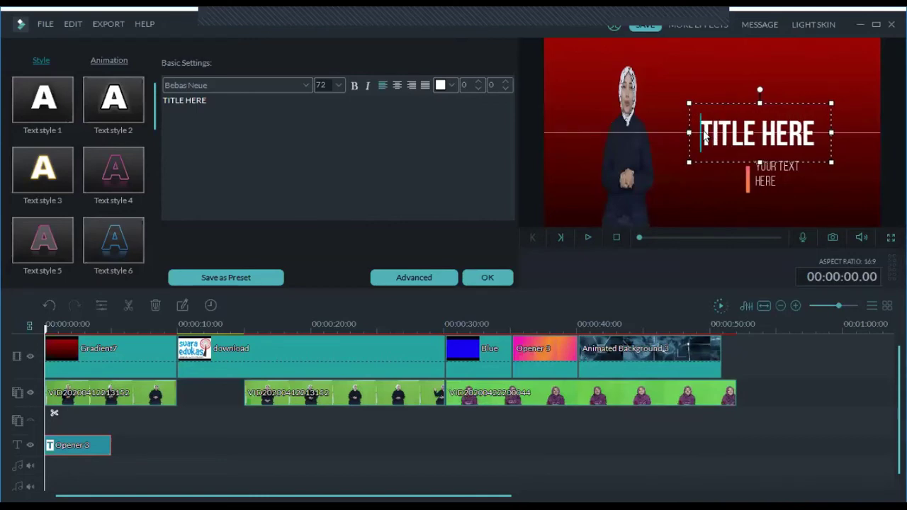
# Step: Replace the TITLE HERE heading with "suku madura" and shift it slightly up and to the left
pyautogui.moveTo(703, 135); pyautogui.dragTo(820, 134)
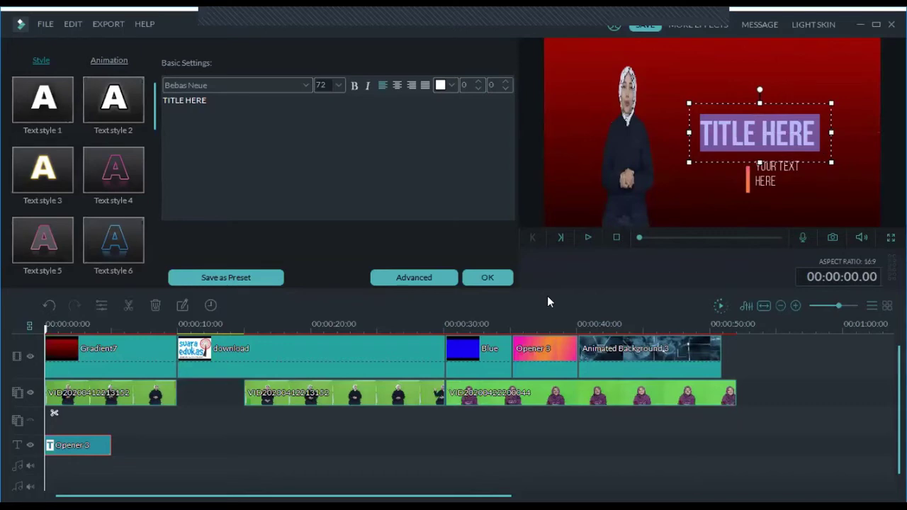
pyautogui.write('suku')
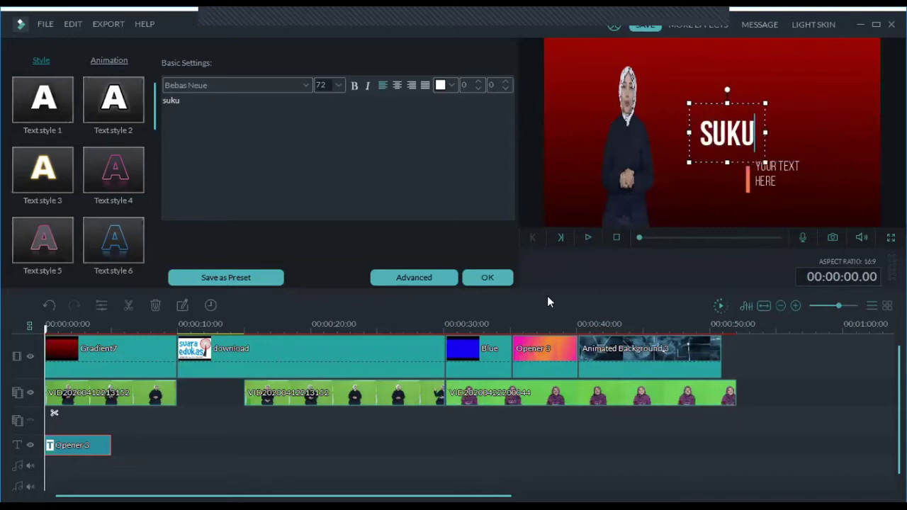
pyautogui.write(' madura')
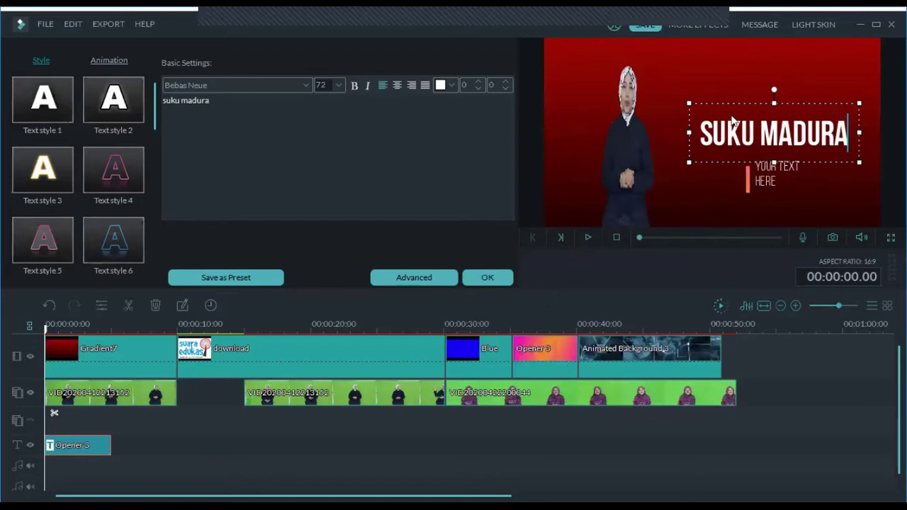
pyautogui.moveTo(737, 103); pyautogui.dragTo(727, 96)
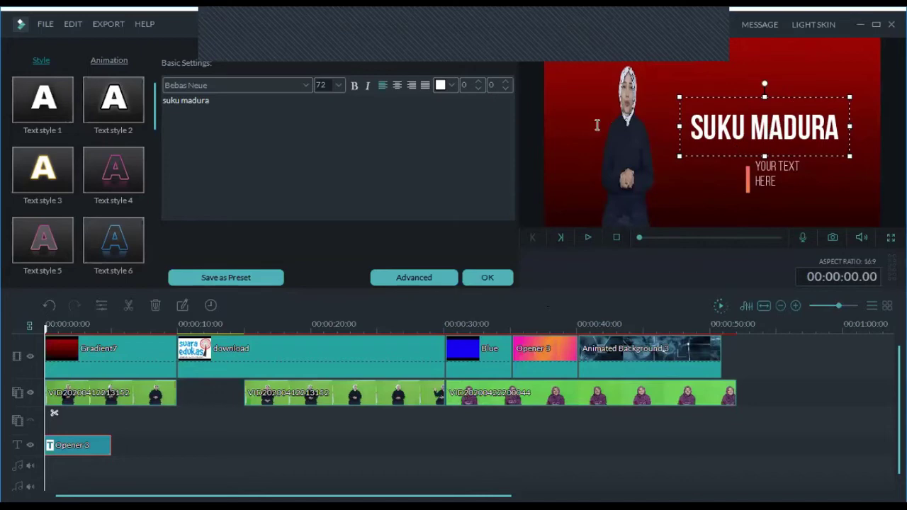
# Step: Examine the color, size and font choices offered for the suku madura heading
pyautogui.click(450, 85)
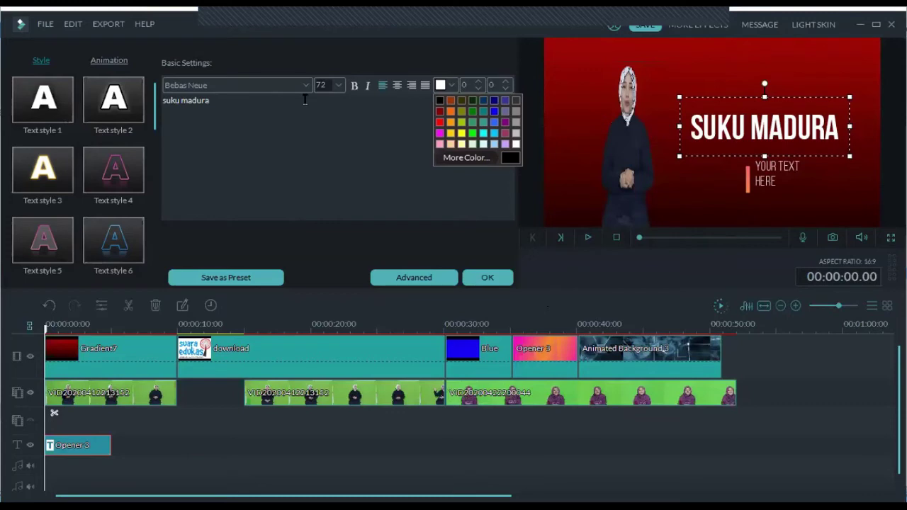
pyautogui.click(338, 85)
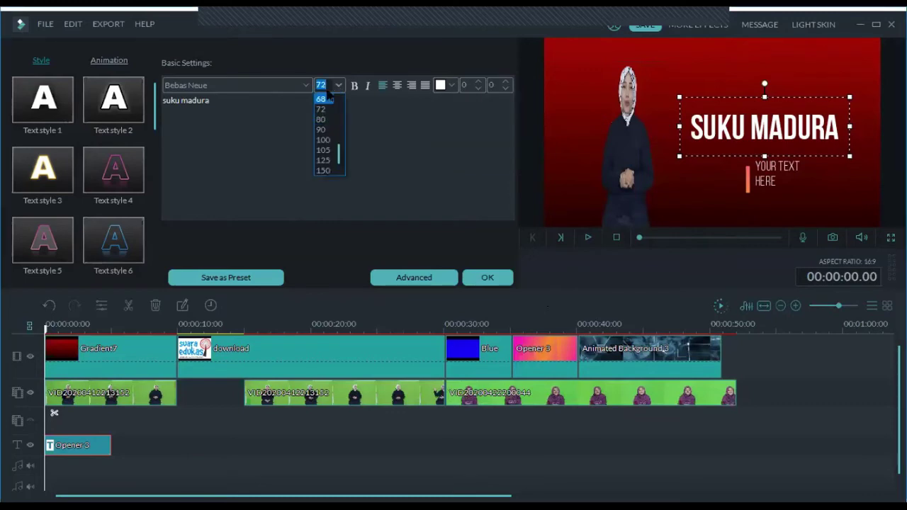
pyautogui.click(301, 84)
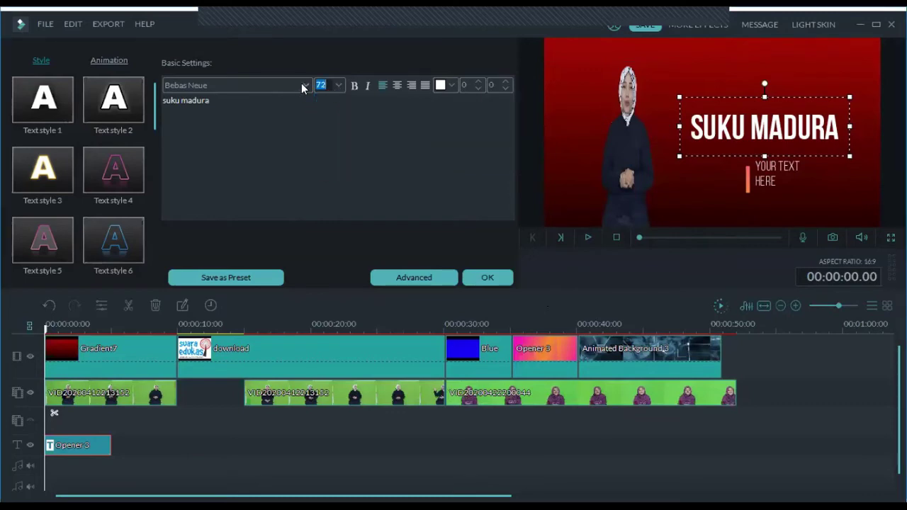
pyautogui.click(307, 86)
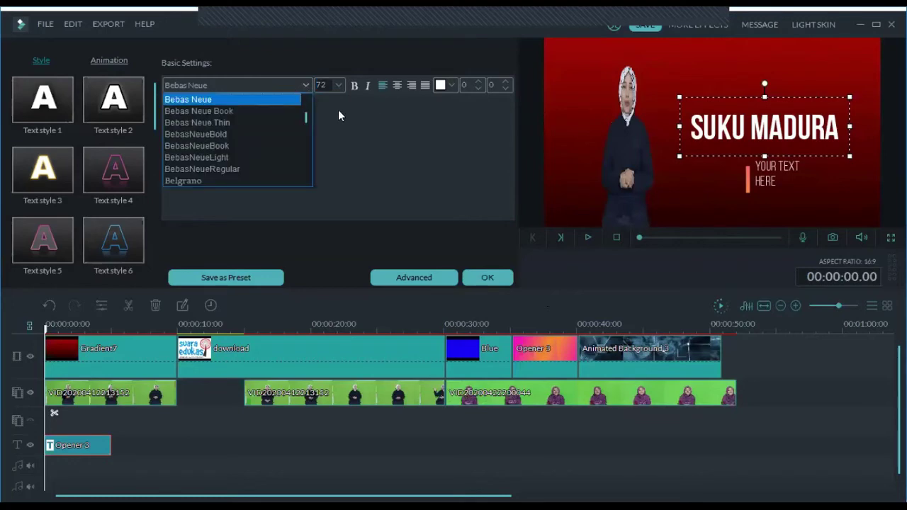
pyautogui.click(441, 170)
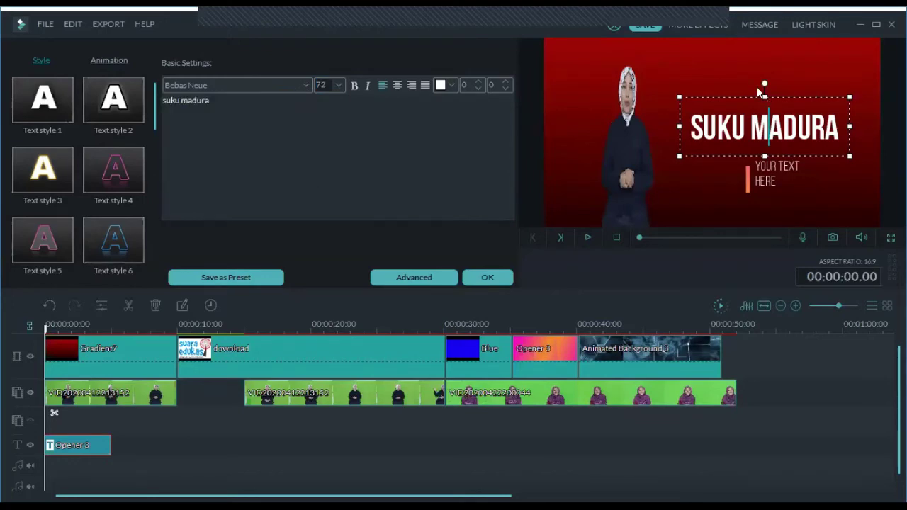
# Step: Slightly reduce the height of the heading and orange bar, and move YOUR TEXT HERE to the right, clear of the bar
pyautogui.moveTo(764, 91)
pyautogui.mouseDown()
pyautogui.moveTo(771, 51)
pyautogui.moveTo(762, 101)
pyautogui.mouseUp()
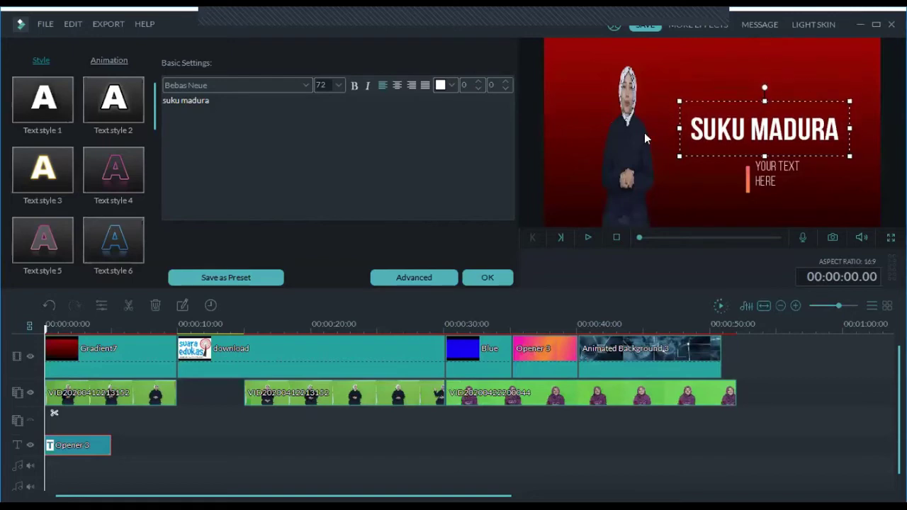
pyautogui.click(807, 176)
pyautogui.moveTo(768, 142); pyautogui.dragTo(769, 148)
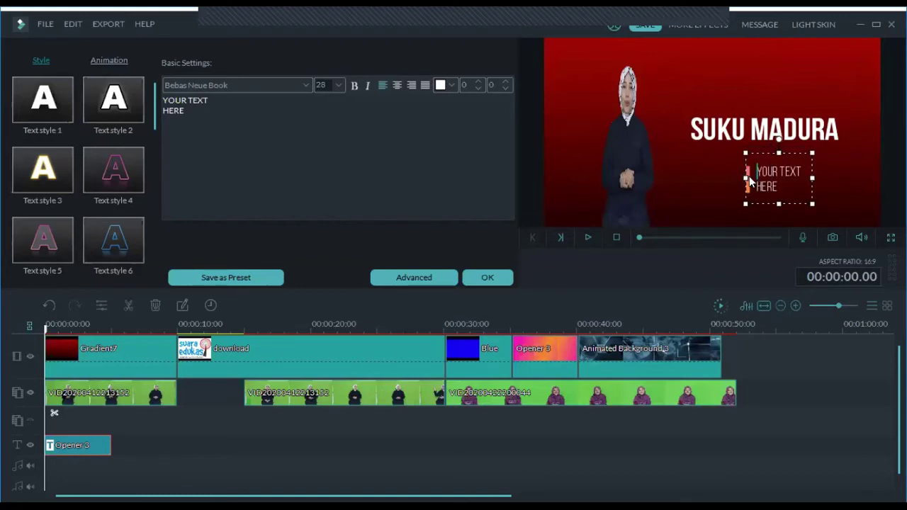
pyautogui.moveTo(743, 173); pyautogui.dragTo(765, 176)
pyautogui.click(748, 177)
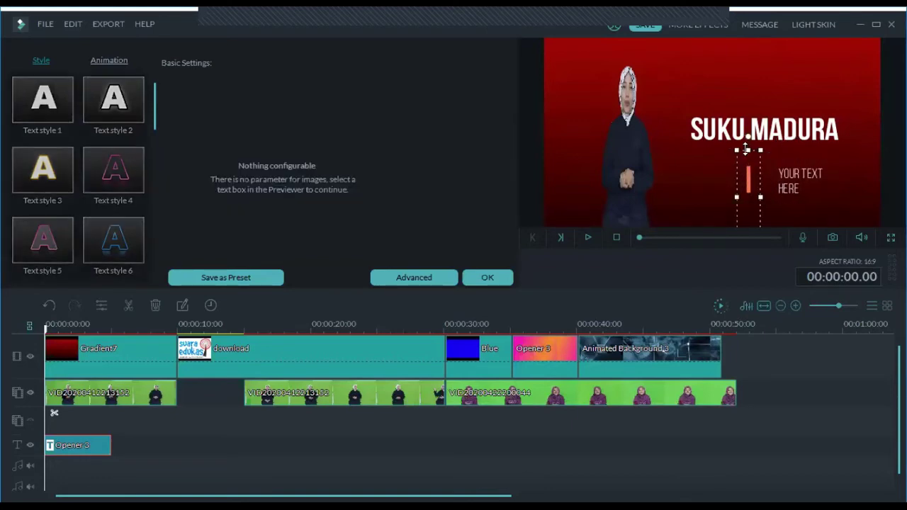
pyautogui.moveTo(747, 149); pyautogui.dragTo(746, 157)
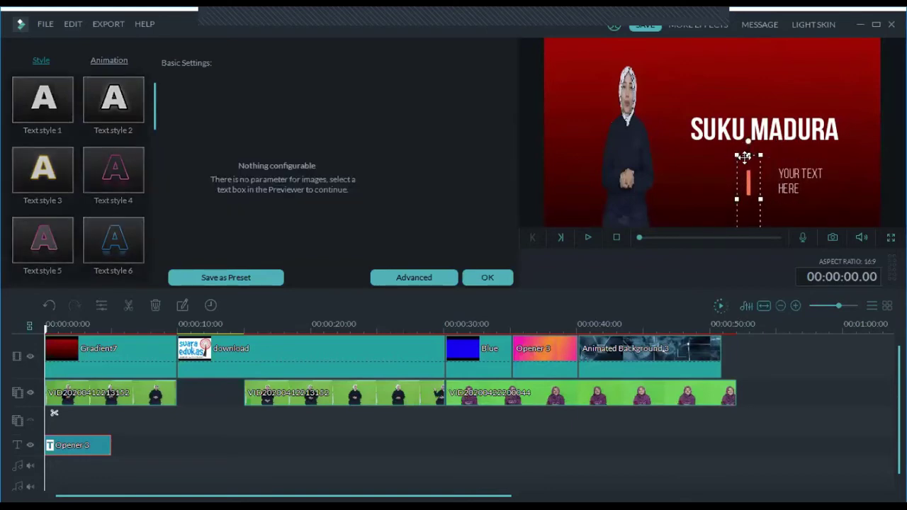
# Step: Move the orange bar to the left of the presenter and stretch it into a tall vertical line
pyautogui.click(634, 144)
pyautogui.moveTo(633, 144); pyautogui.dragTo(728, 128)
pyautogui.click(747, 181)
pyautogui.moveTo(747, 166); pyautogui.dragTo(553, 55)
pyautogui.moveTo(559, 132); pyautogui.dragTo(560, 420)
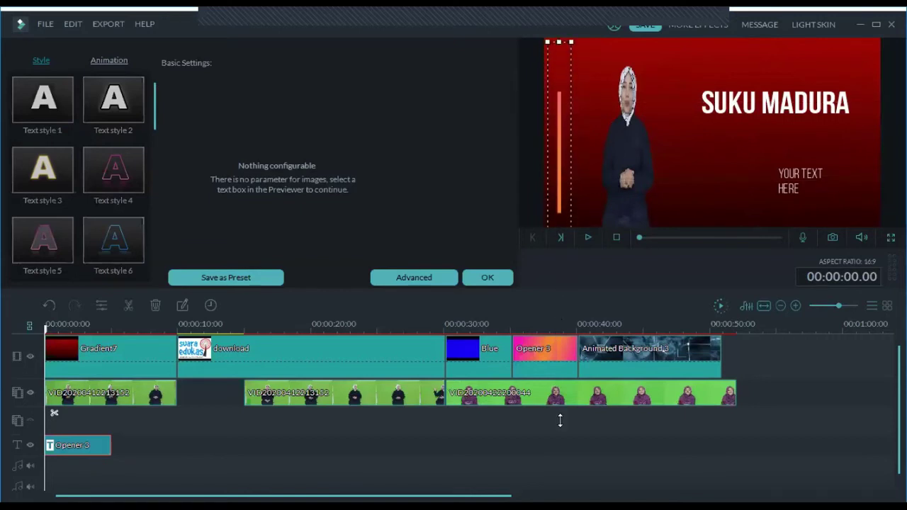
# Step: Lower the suku madura heading to the right of the presenter and left-align YOUR TEXT HERE beneath it
pyautogui.click(707, 158)
pyautogui.click(755, 112)
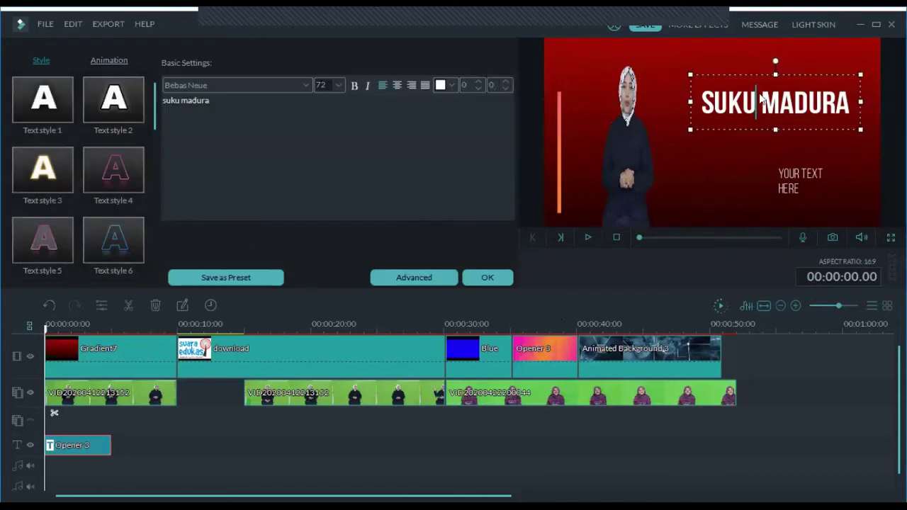
pyautogui.moveTo(762, 102); pyautogui.dragTo(741, 124)
pyautogui.moveTo(787, 166); pyautogui.dragTo(693, 163)
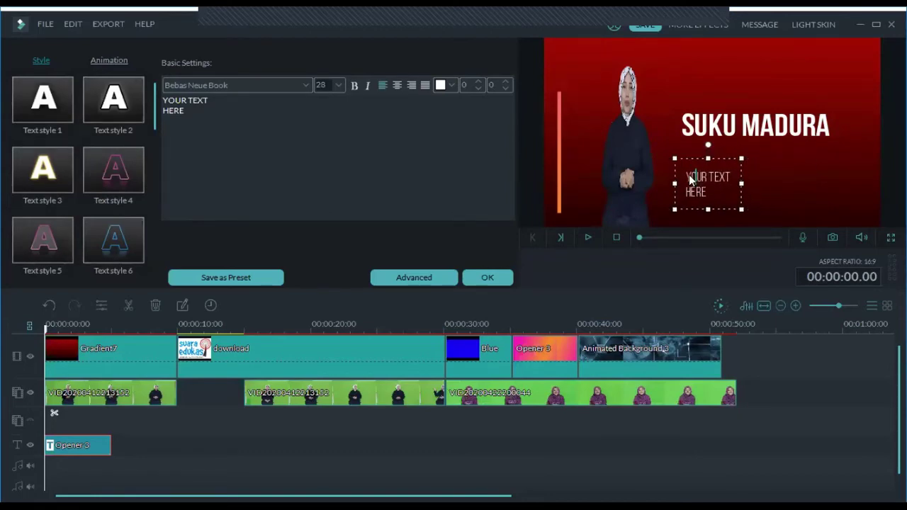
# Step: Replace YOUR TEXT HERE with "Oleh :" and the author's full name, and widen it to end level with the heading
pyautogui.click(694, 177)
pyautogui.moveTo(164, 99); pyautogui.dragTo(216, 125)
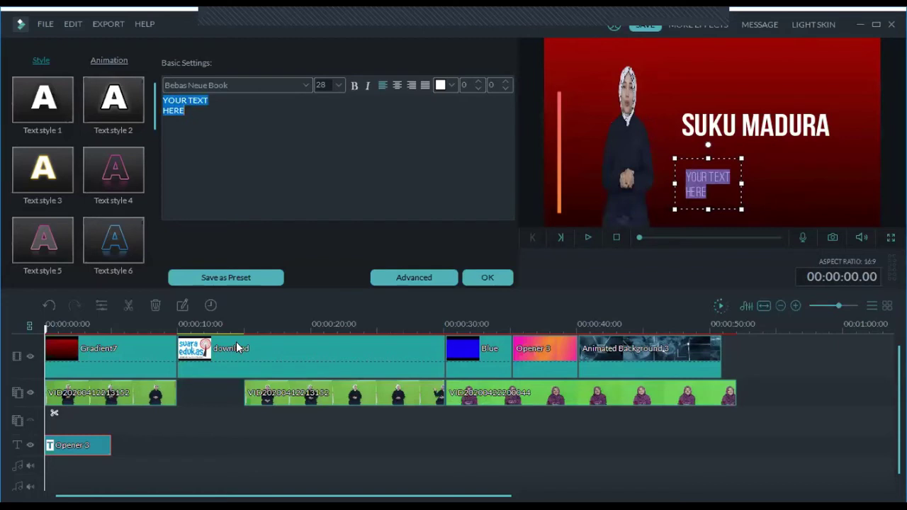
pyautogui.write('O')
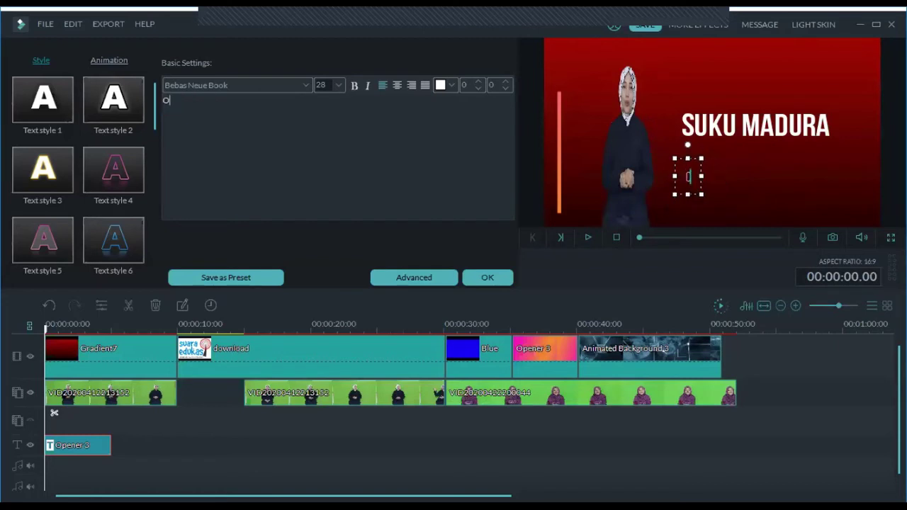
pyautogui.write('leh')
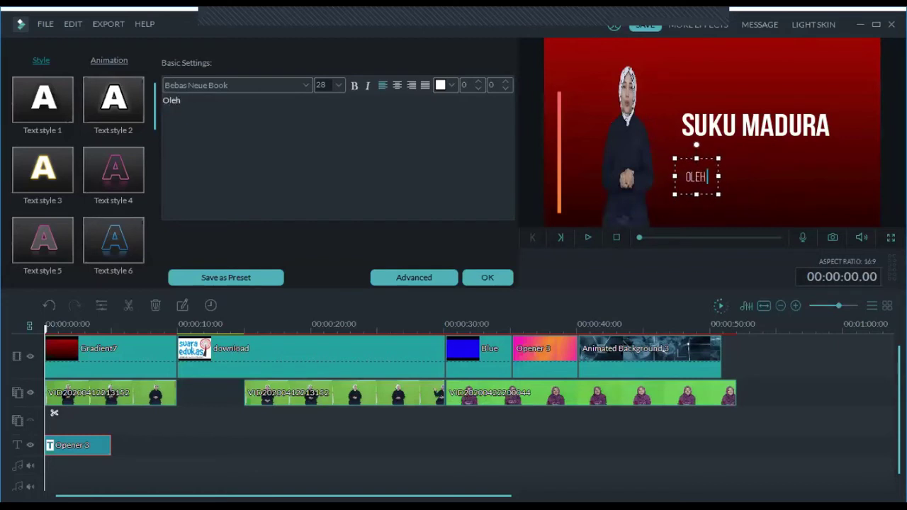
pyautogui.write(' : yuni')
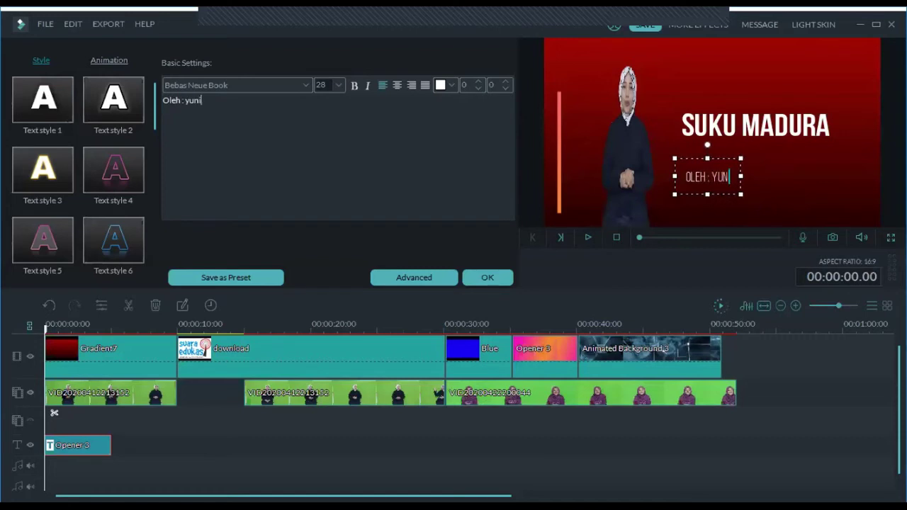
pyautogui.write(' sudiasih')
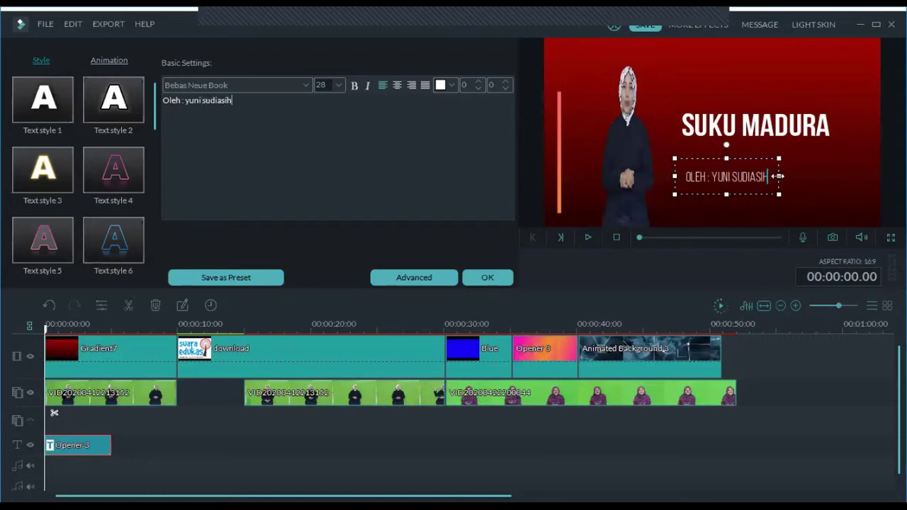
pyautogui.click(731, 76)
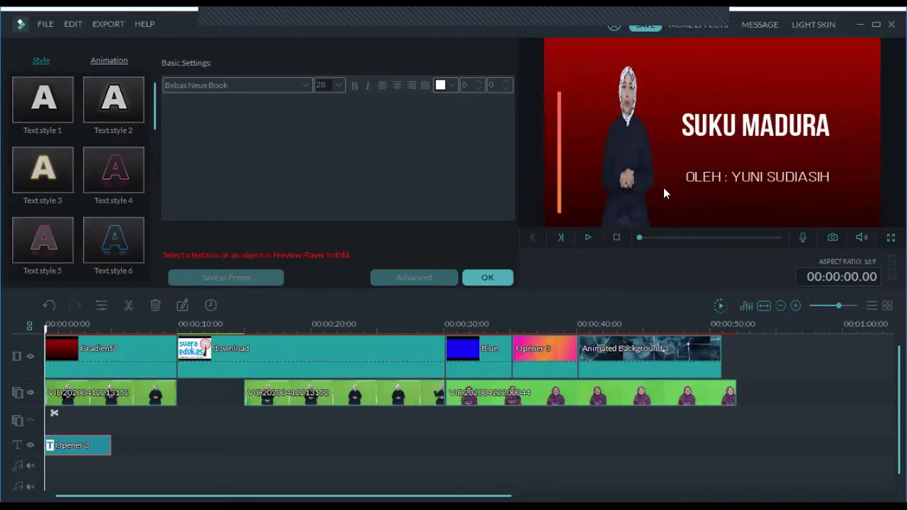
# Step: Apply the title edits, play back the opening title over the presenter, and return to the start of the timeline
pyautogui.click(482, 277)
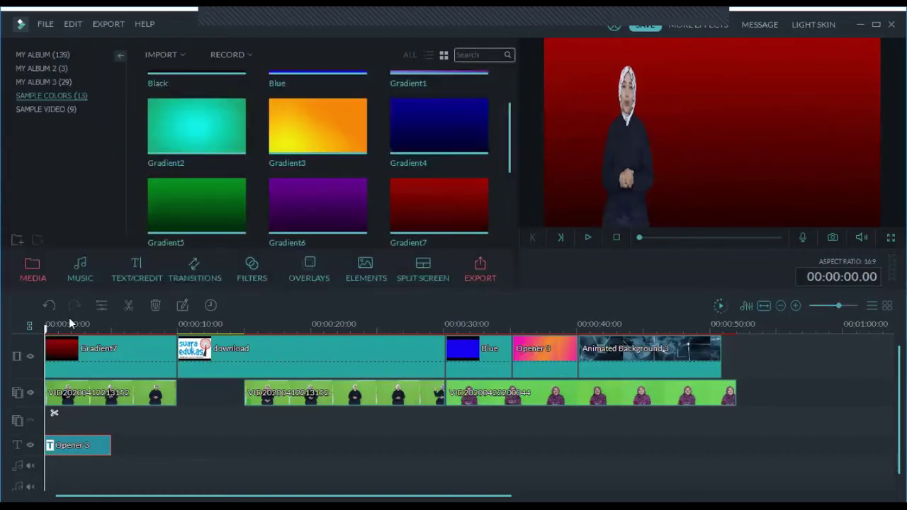
pyautogui.click(589, 236)
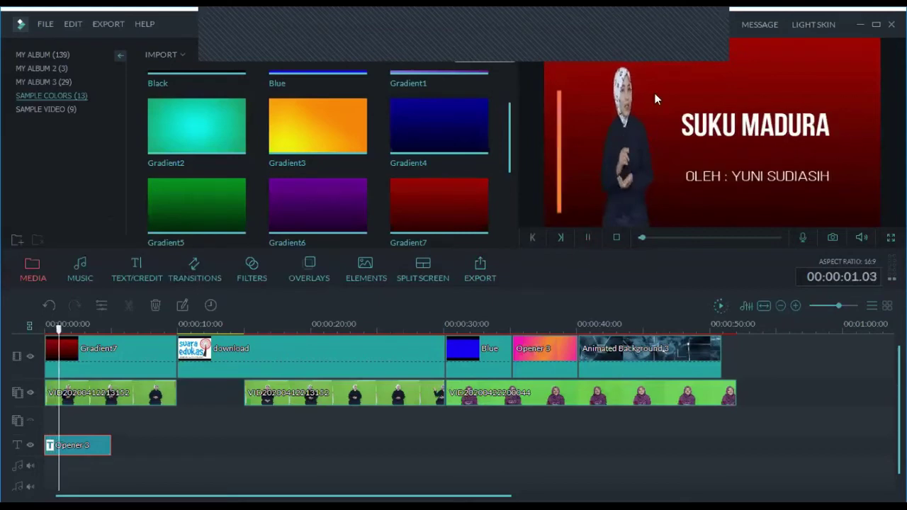
pyautogui.click(588, 237)
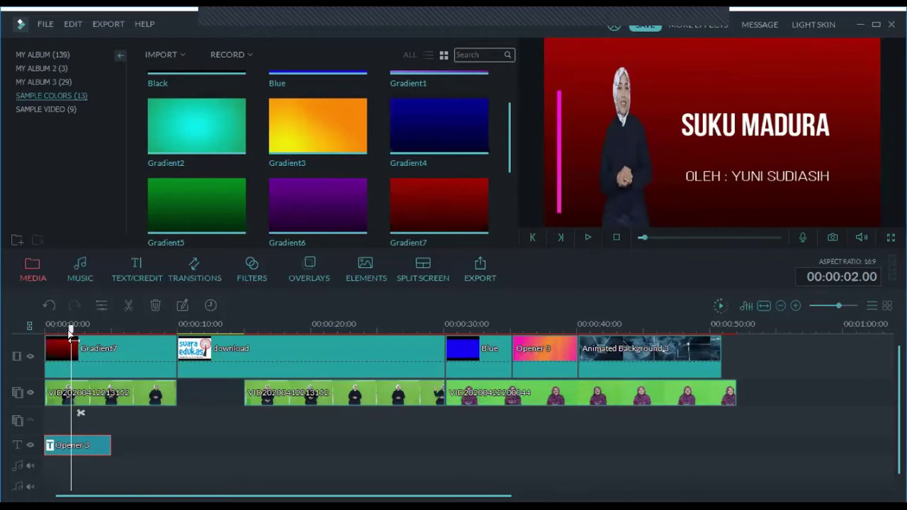
pyautogui.moveTo(71, 330); pyautogui.dragTo(45, 339)
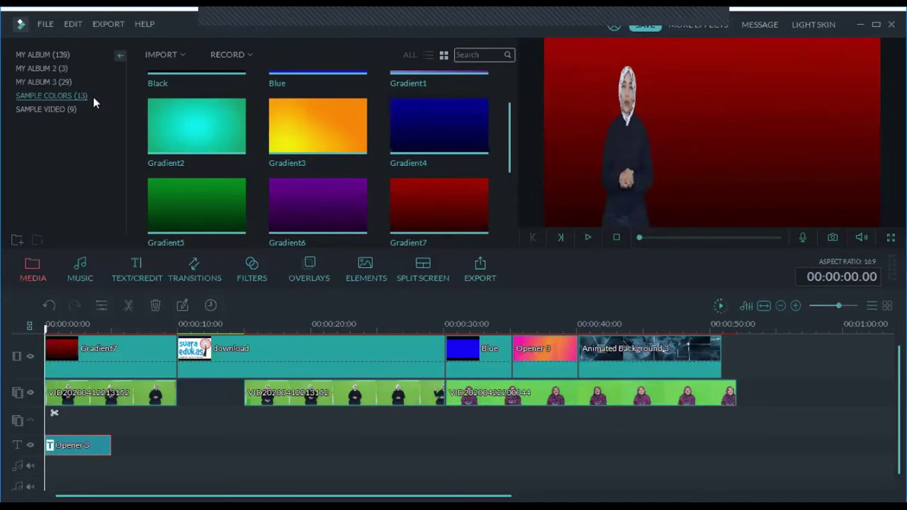
# Step: Look through My Album, start importing media files, and switch to the IHT 25062020 folder
pyautogui.click(54, 55)
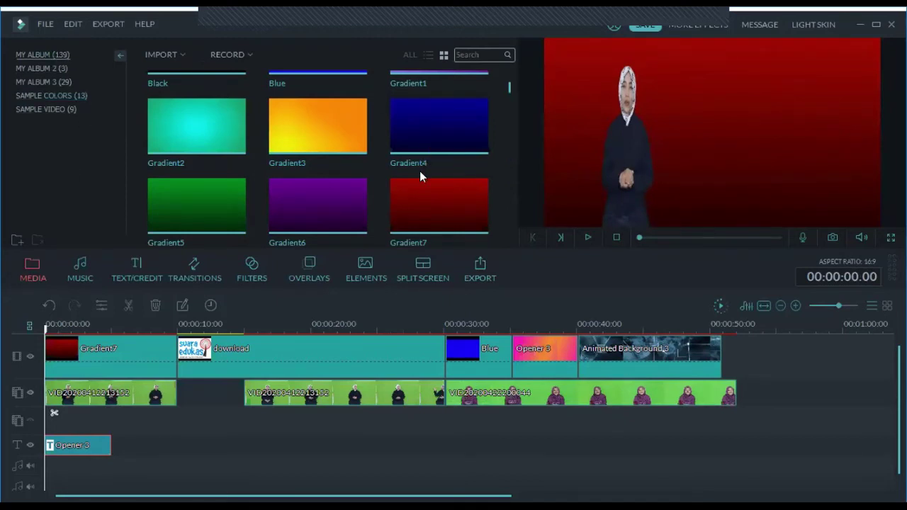
pyautogui.scroll(-5, 381, 172)
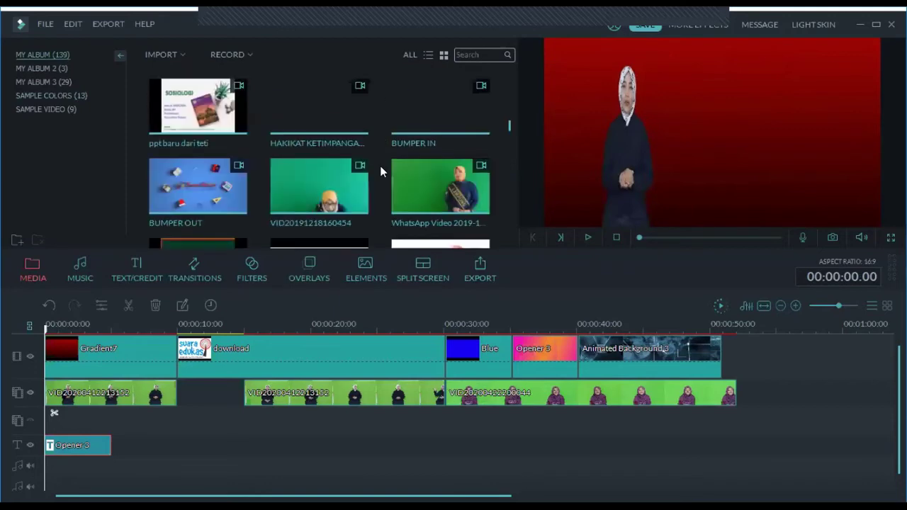
pyautogui.scroll(-5, 379, 162)
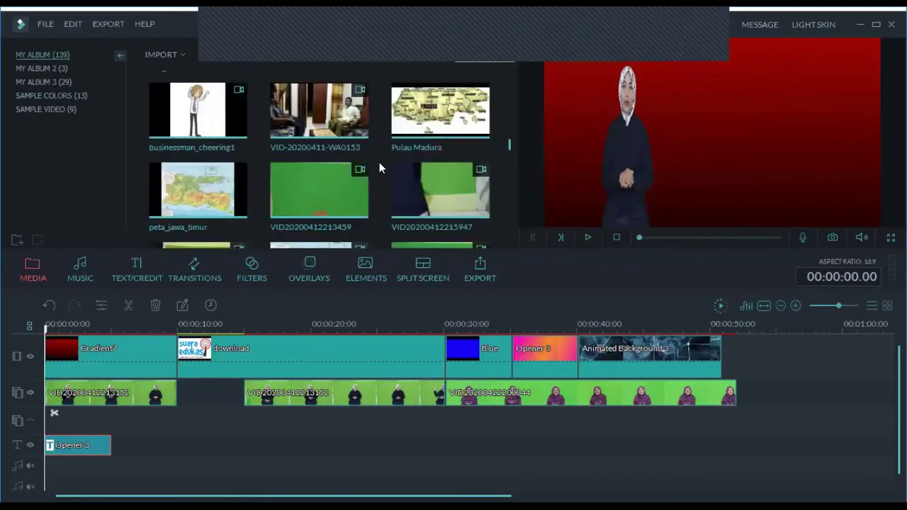
pyautogui.scroll(10, 379, 162)
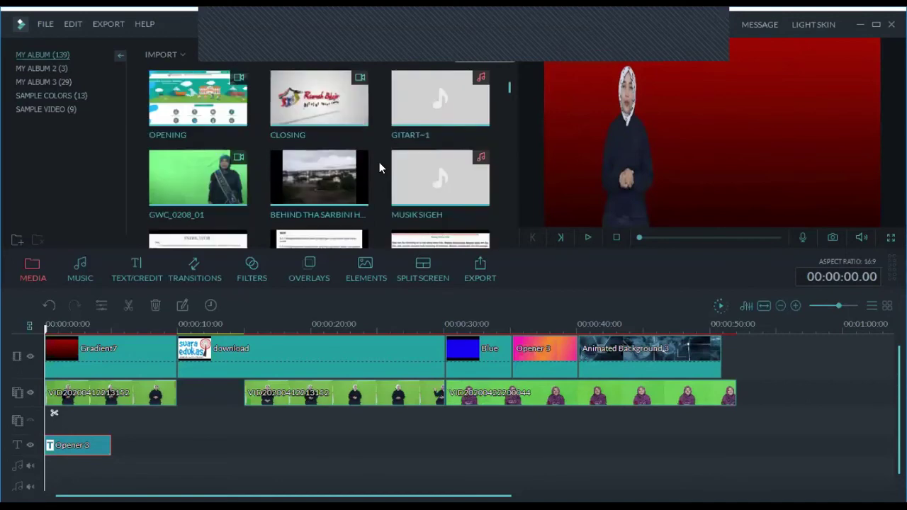
pyautogui.click(171, 55)
pyautogui.click(182, 70)
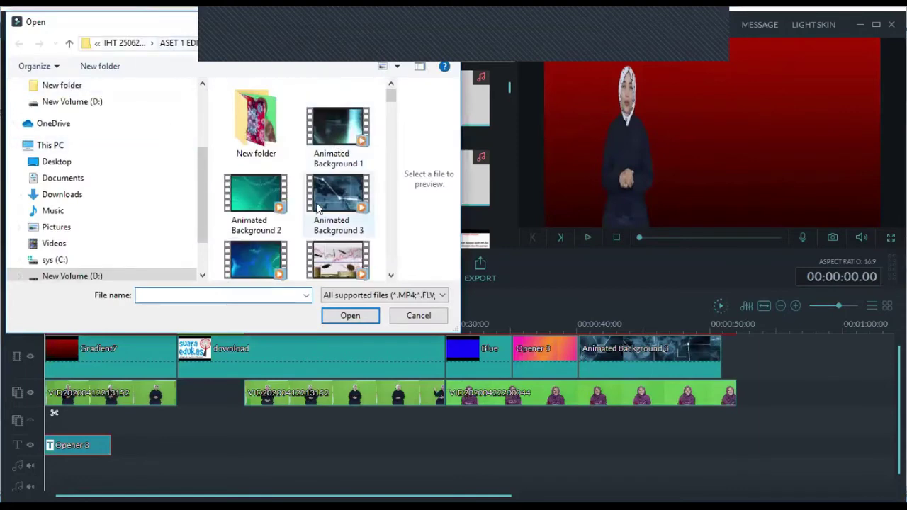
pyautogui.scroll(-3, 317, 206)
pyautogui.scroll(-4, 310, 176)
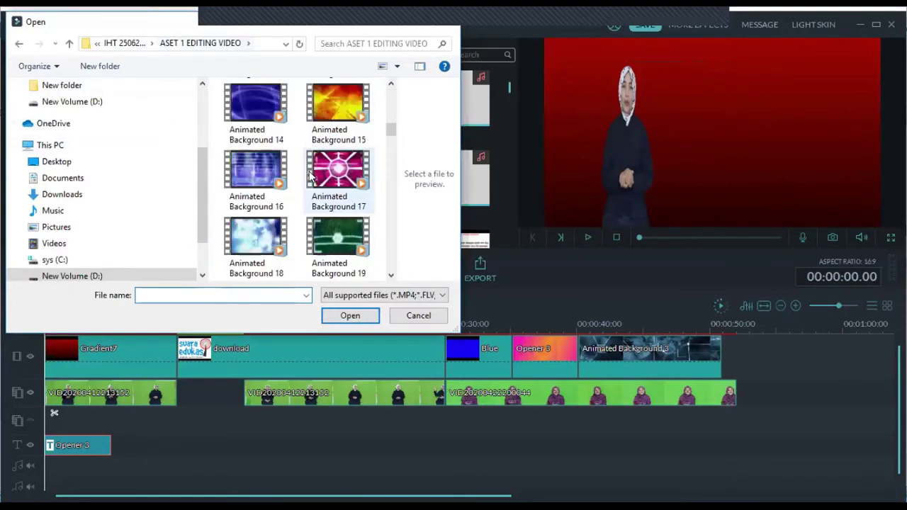
pyautogui.scroll(-2, 309, 176)
pyautogui.click(124, 44)
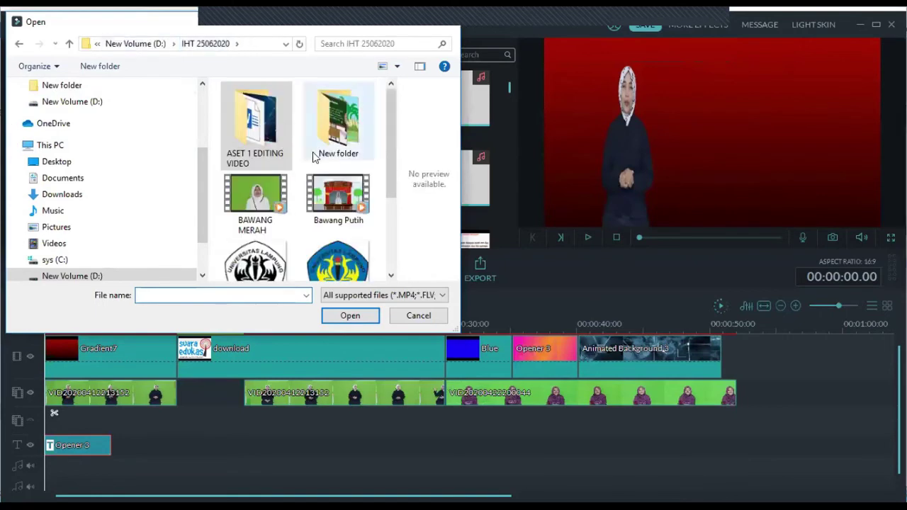
# Step: Find the Rumah Belajar logo file logo_240x47 in the folder and import it into My Album
pyautogui.scroll(-2, 357, 201)
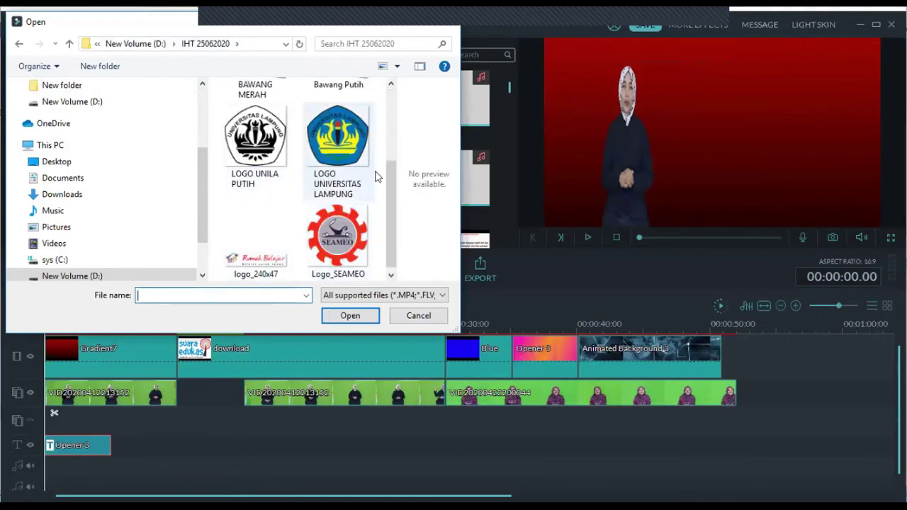
pyautogui.scroll(1, 377, 181)
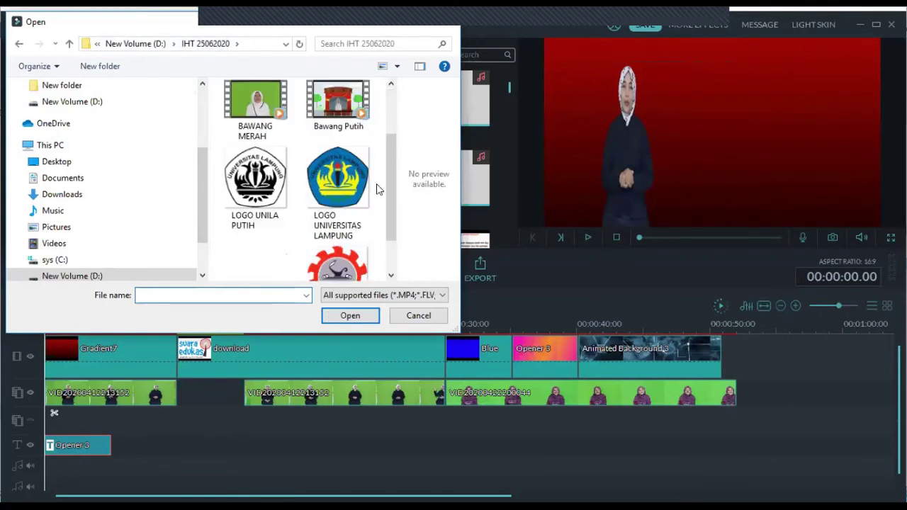
pyautogui.click(257, 193)
pyautogui.scroll(-1, 314, 240)
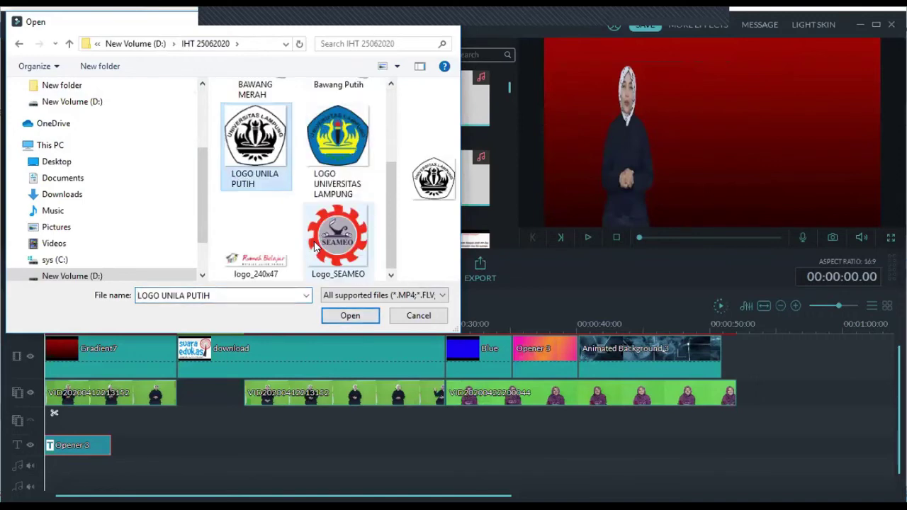
pyautogui.click(271, 268)
pyautogui.click(351, 316)
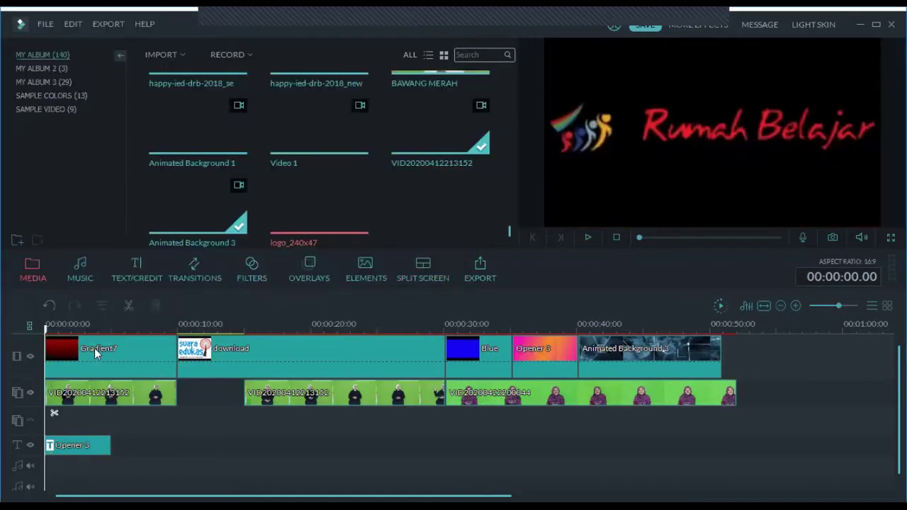
# Step: Place logo_240x47 at the start of the empty overlay track and shrink it into the upper-right corner of the video frame
pyautogui.moveTo(309, 210)
pyautogui.moveTo(309, 210); pyautogui.dragTo(49, 417)
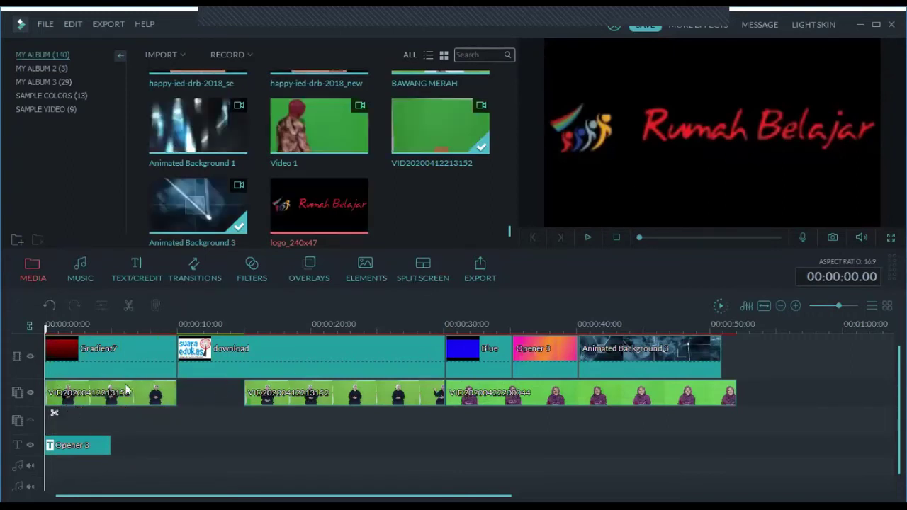
pyautogui.moveTo(319, 206); pyautogui.dragTo(49, 418)
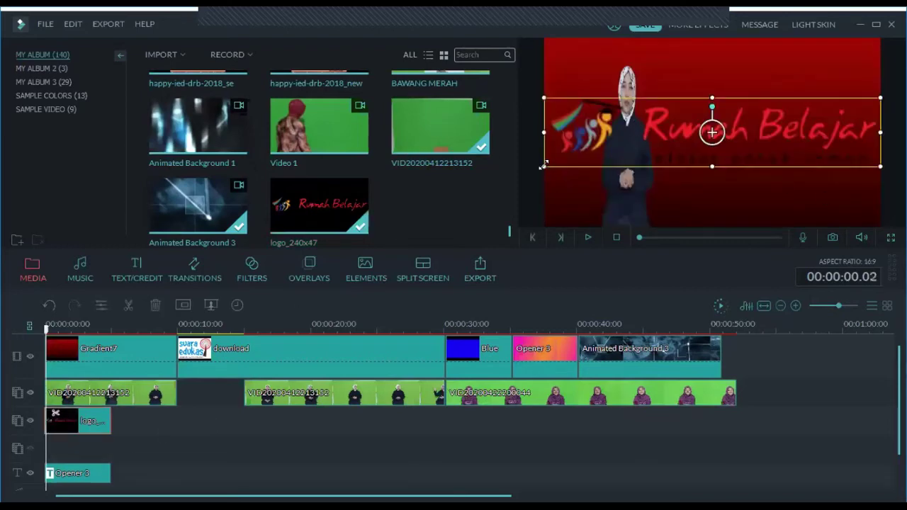
pyautogui.moveTo(544, 166); pyautogui.dragTo(810, 125)
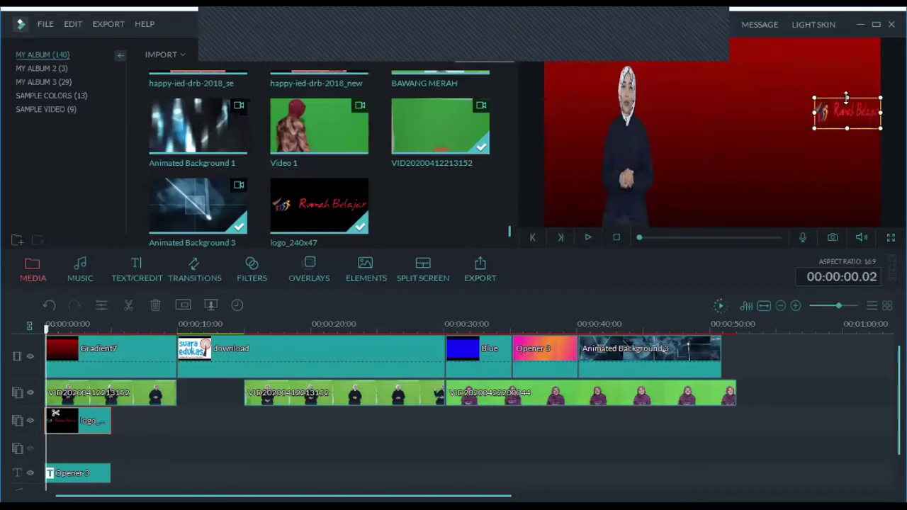
pyautogui.moveTo(838, 99); pyautogui.dragTo(758, 65)
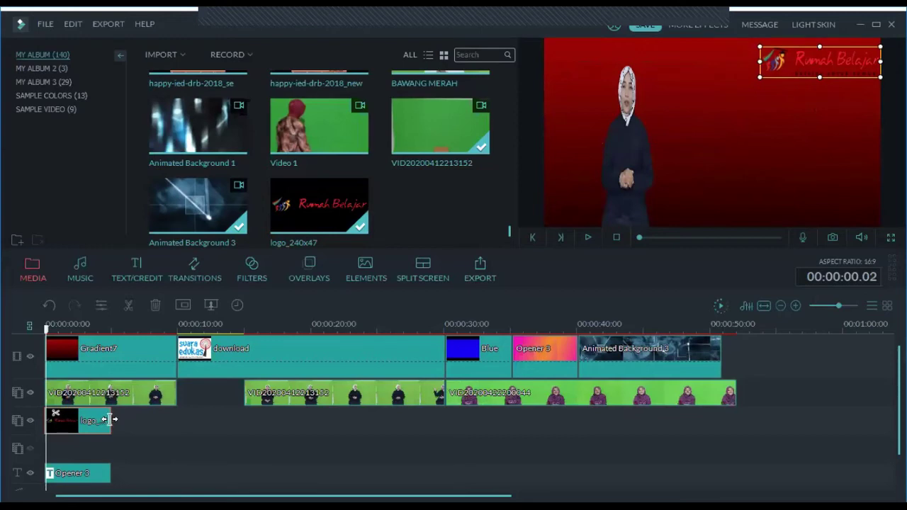
# Step: Extend the logo clip to a duration of 00:00:50:23, level with the end of Animated Background 3, and check it over the download image
pyautogui.moveTo(110, 419); pyautogui.dragTo(721, 427)
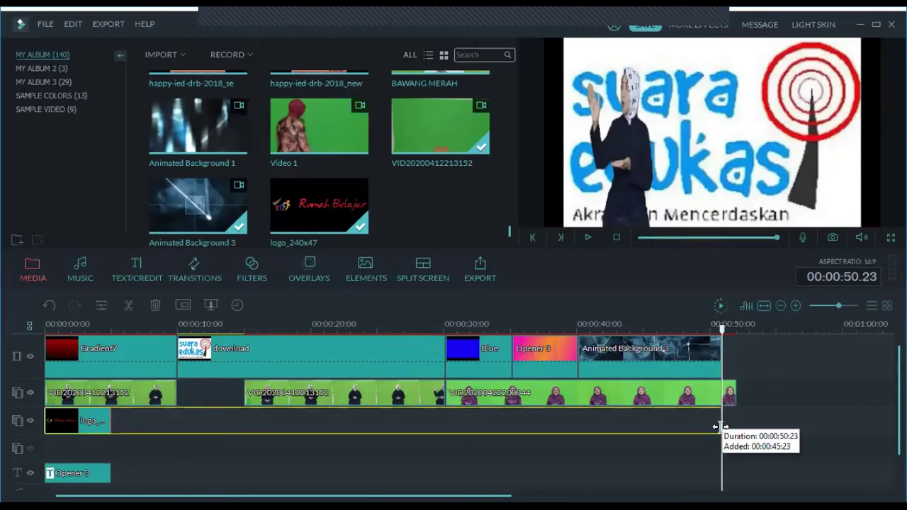
pyautogui.moveTo(720, 427); pyautogui.dragTo(721, 426)
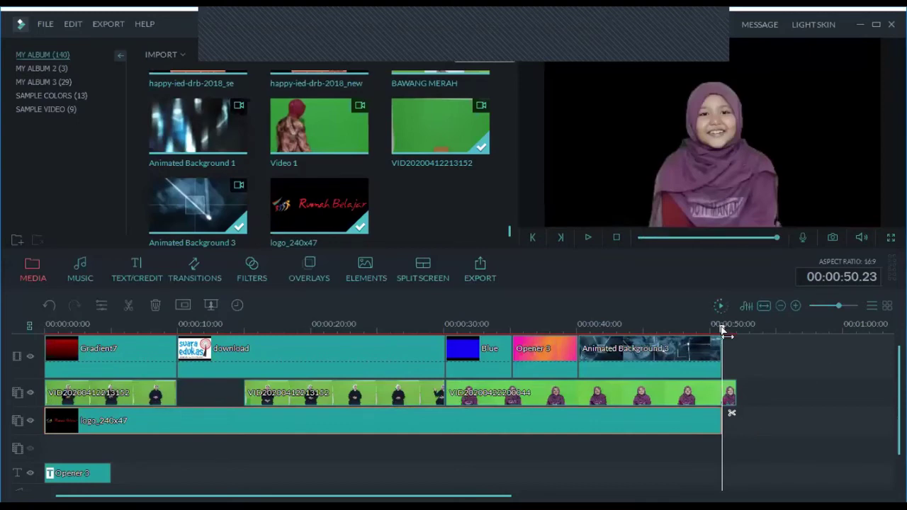
pyautogui.click(303, 364)
pyautogui.click(205, 368)
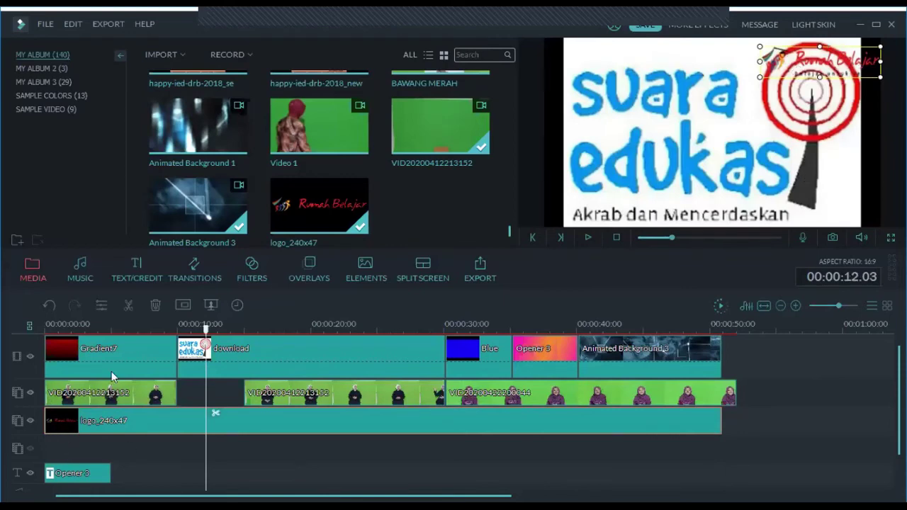
pyautogui.press('Left')
pyautogui.press('Left')
pyautogui.press('Left')
pyautogui.moveTo(204, 328); pyautogui.dragTo(28, 364)
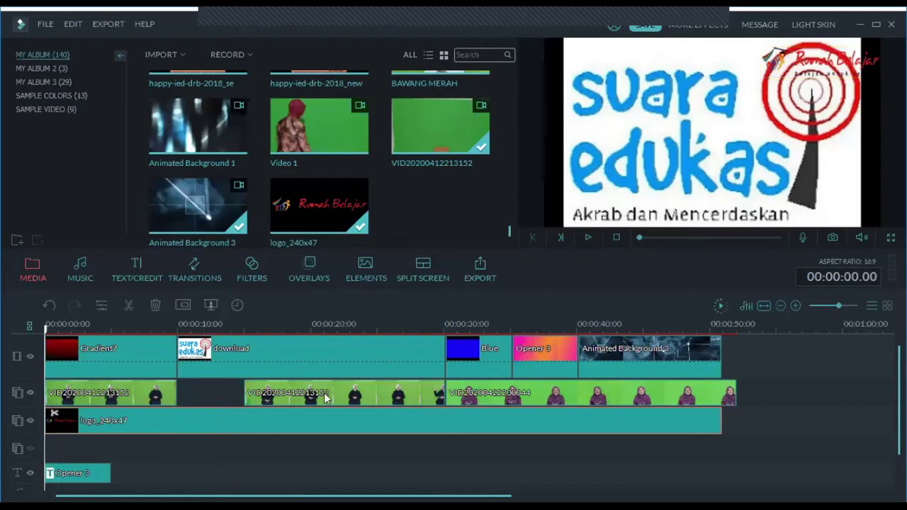
pyautogui.moveTo(326, 397); pyautogui.dragTo(168, 350)
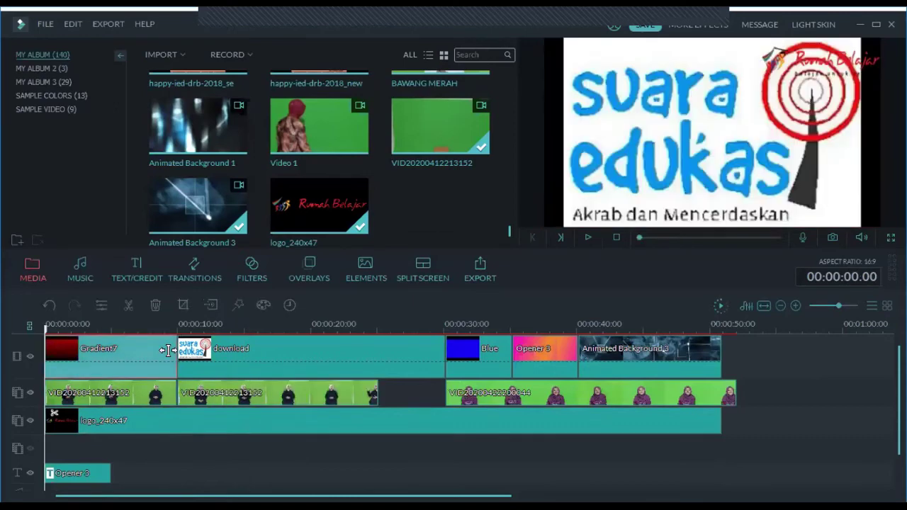
pyautogui.moveTo(168, 350); pyautogui.dragTo(379, 359)
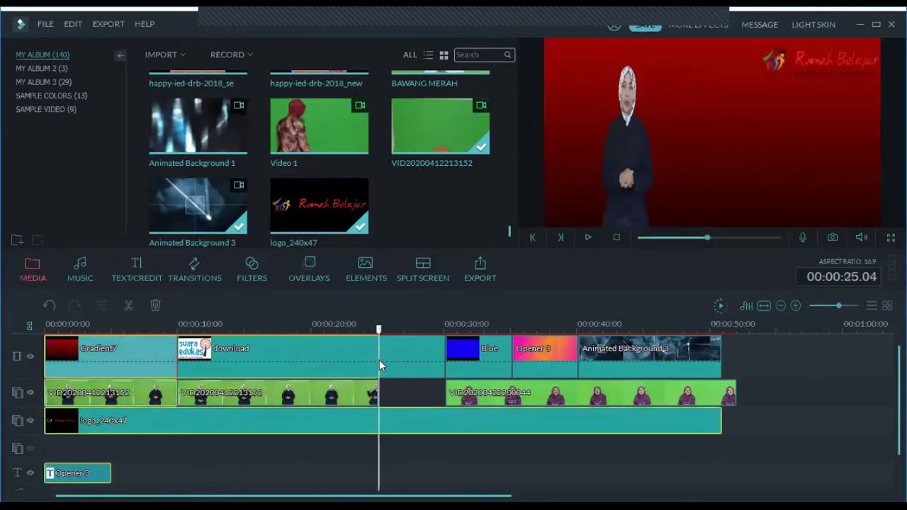
pyautogui.moveTo(401, 400); pyautogui.dragTo(204, 401)
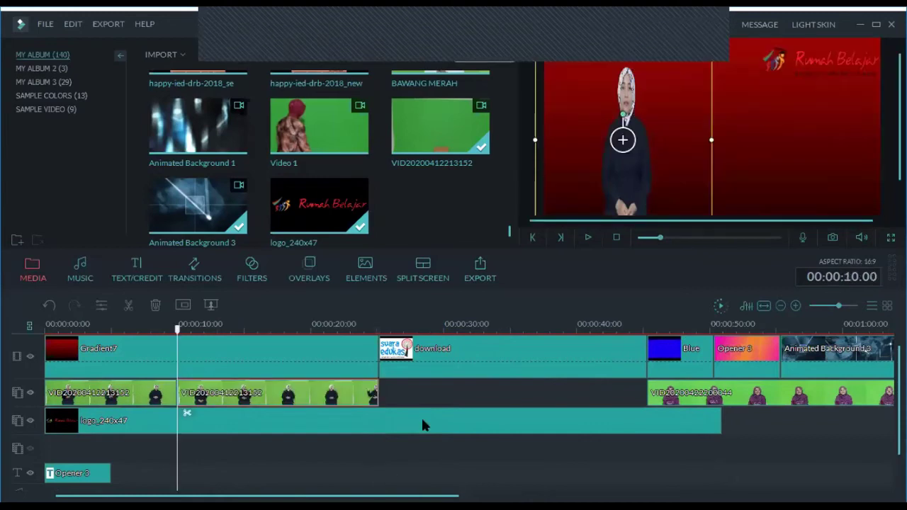
# Step: Move the download image behind Animated Background 3 at the end of the main video track
pyautogui.click(430, 387)
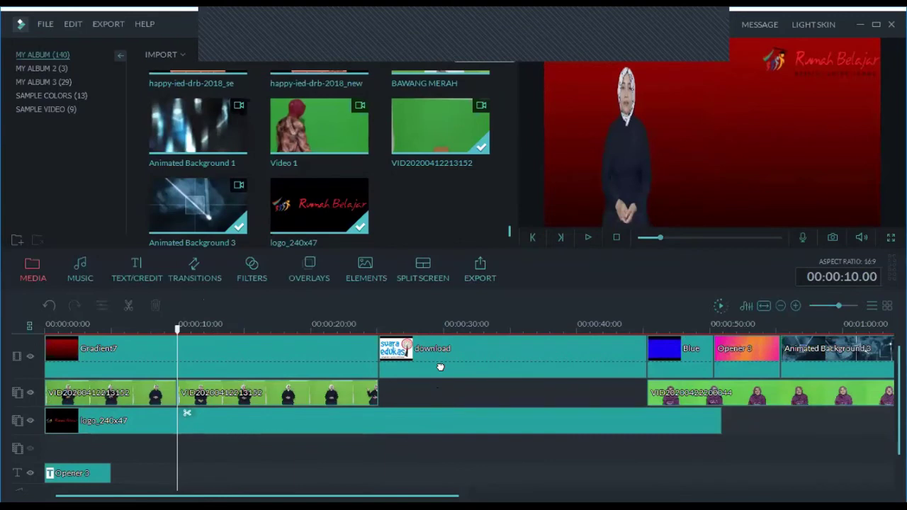
pyautogui.moveTo(440, 367); pyautogui.dragTo(716, 361)
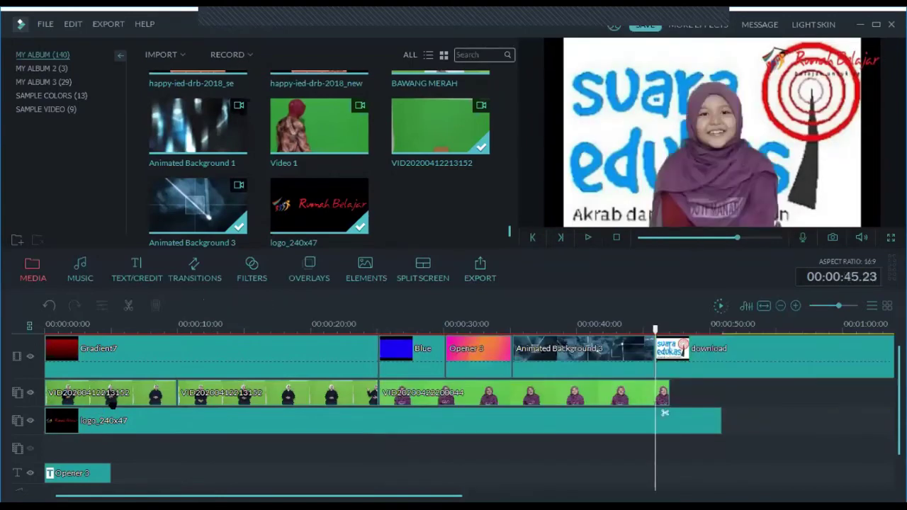
# Step: Return to the timeline start and play back the opening title together with the Rumah Belajar logo
pyautogui.click(73, 420)
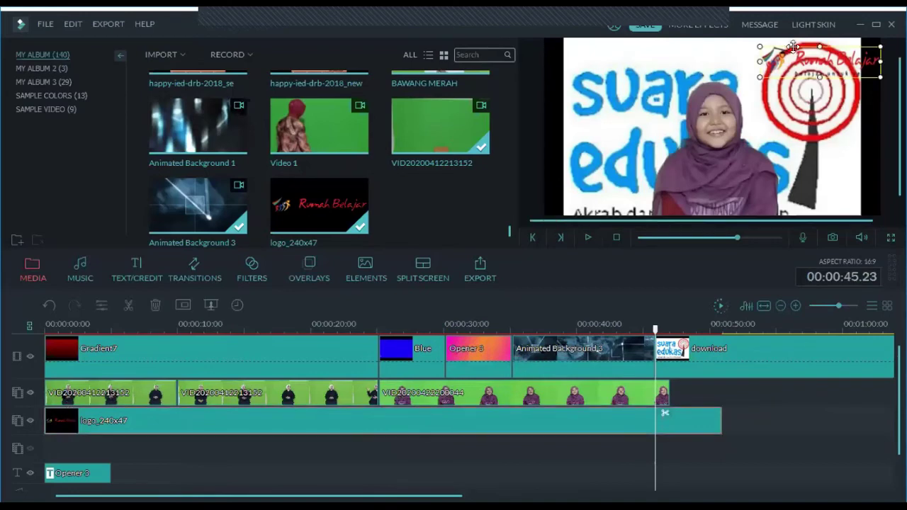
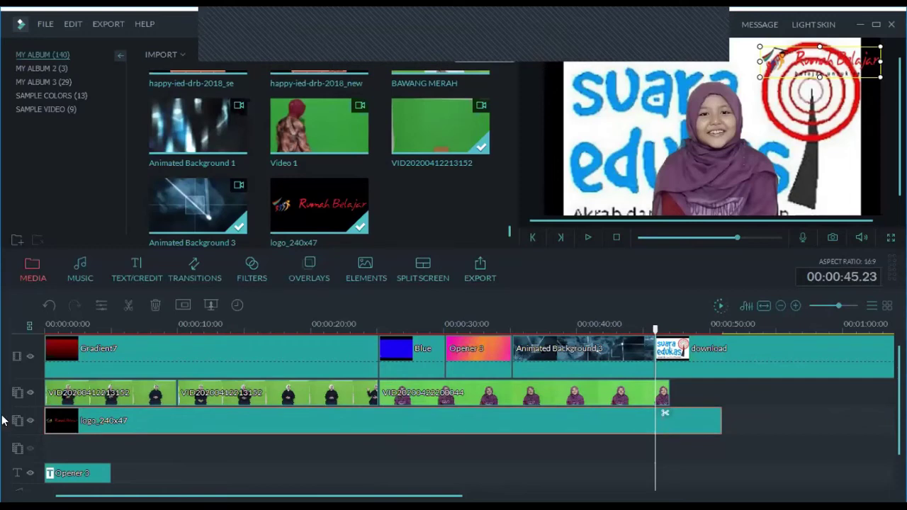
pyautogui.press('Home')
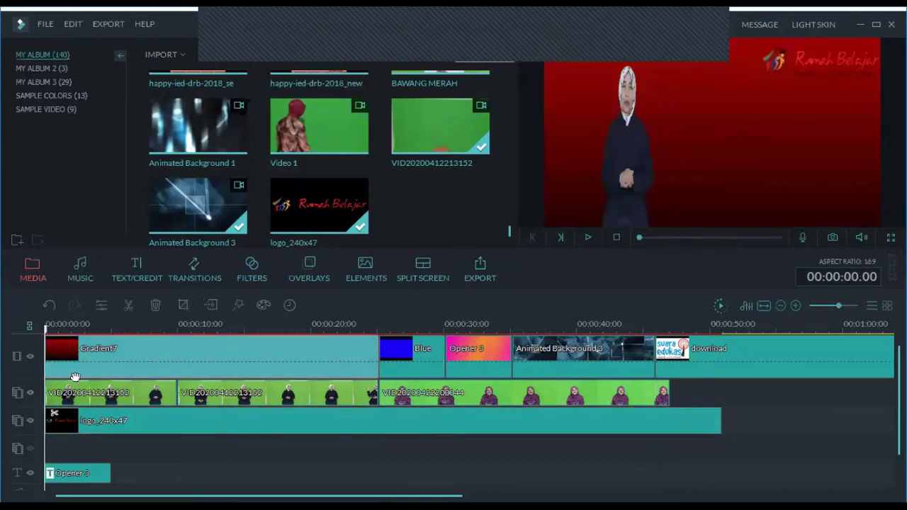
pyautogui.click(73, 421)
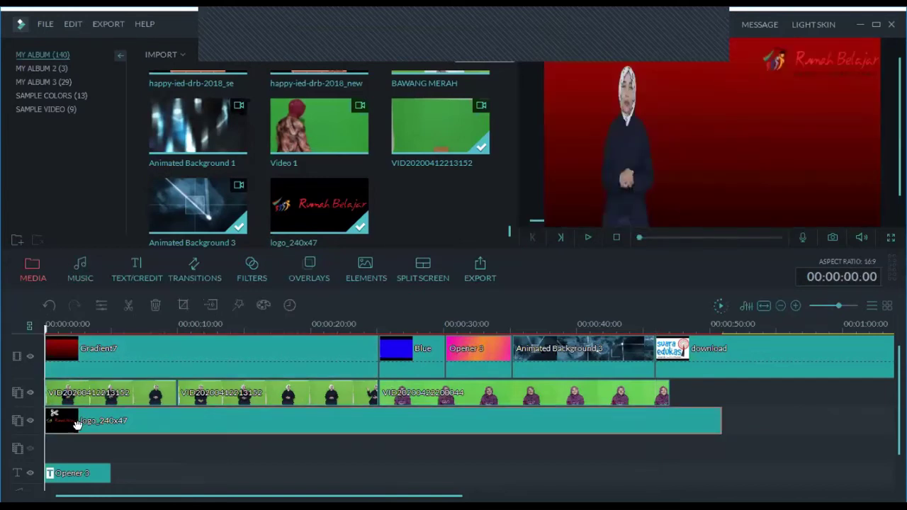
pyautogui.click(82, 474)
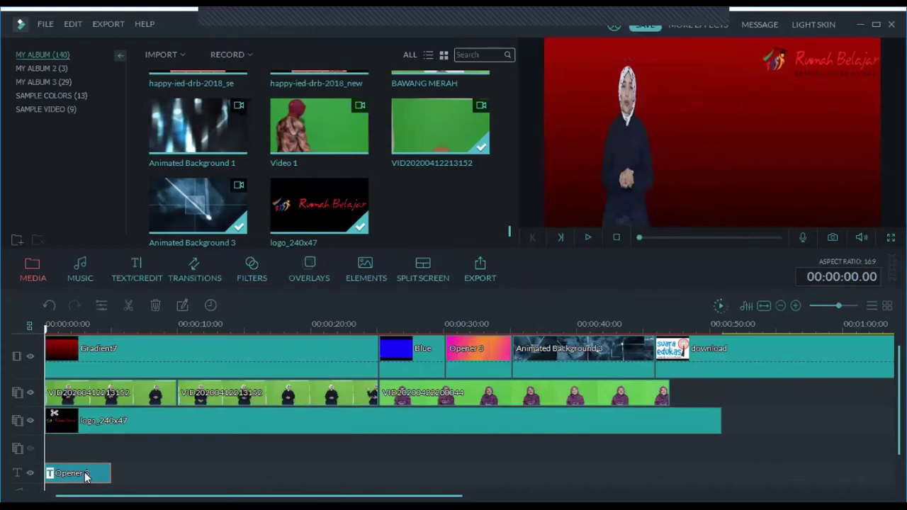
pyautogui.click(583, 233)
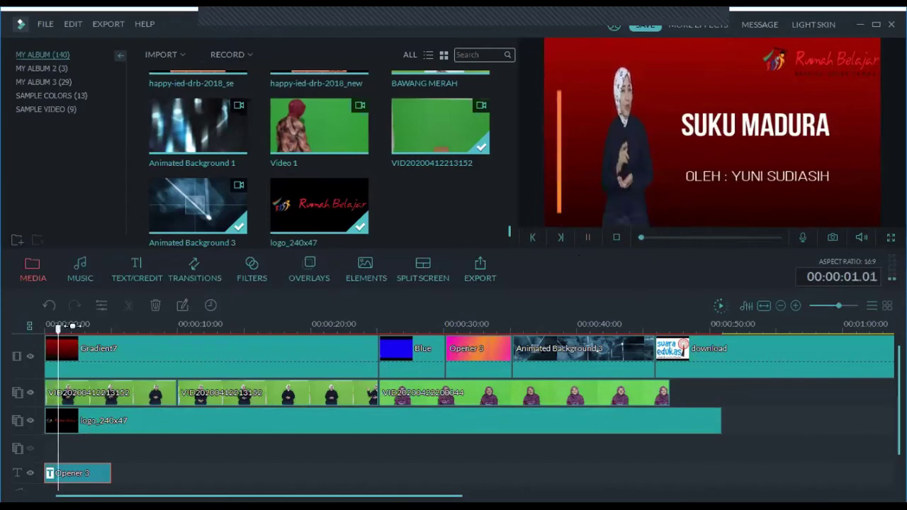
pyautogui.click(583, 238)
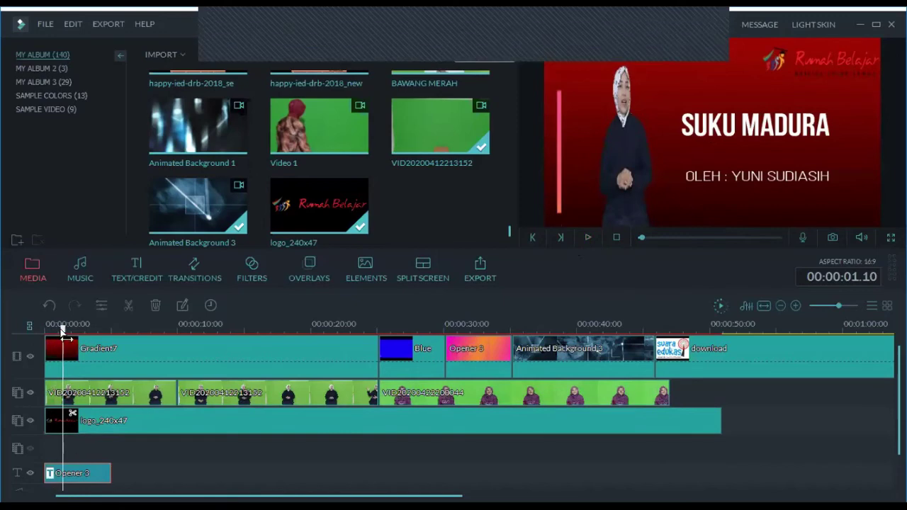
# Step: Open the Opener 3 title at the timeline start and apply the Type Writer animation to the "suku madura" line
pyautogui.moveTo(63, 330); pyautogui.dragTo(43, 330)
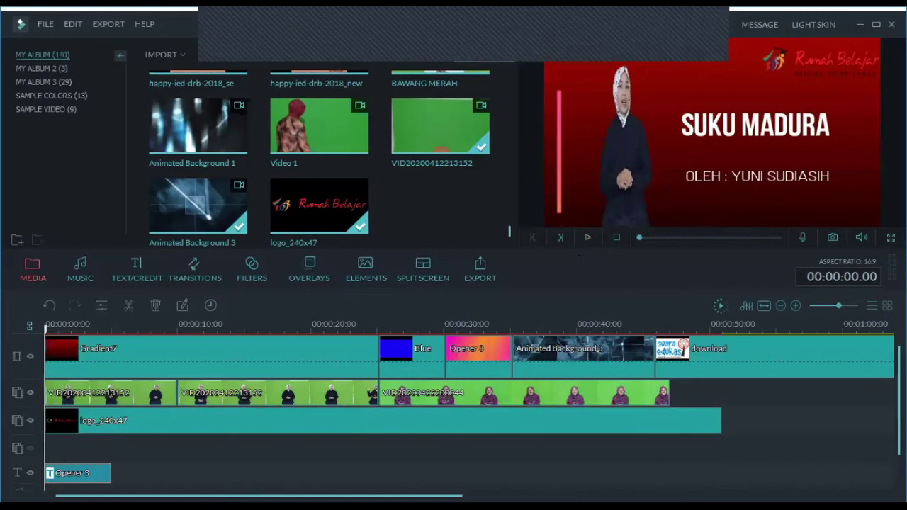
pyautogui.doubleClick(79, 472)
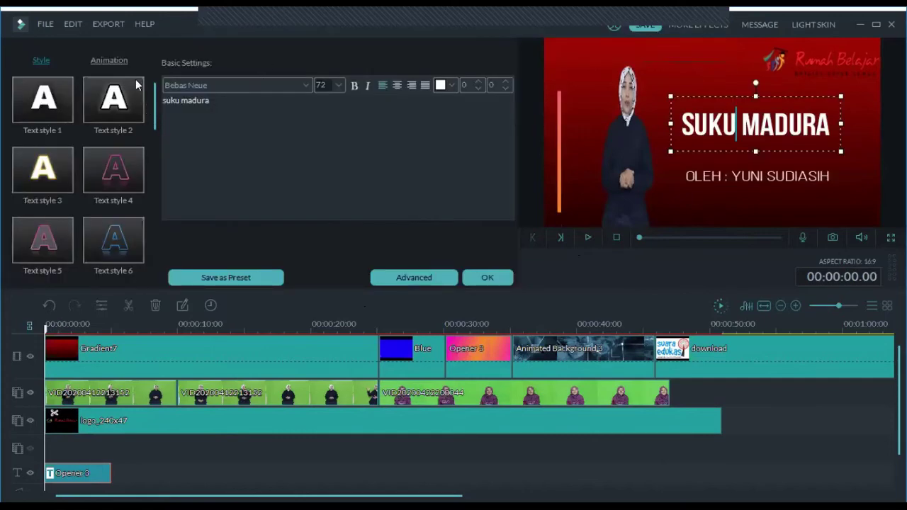
pyautogui.click(114, 61)
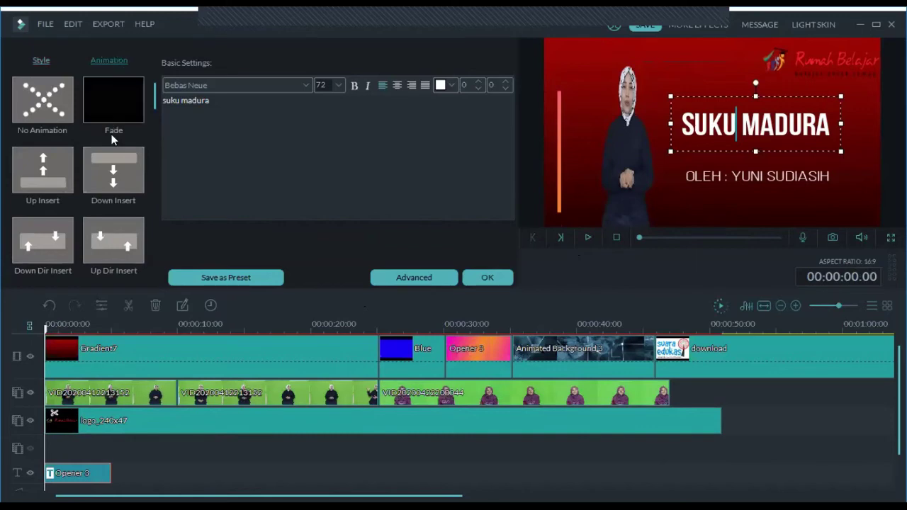
pyautogui.moveTo(155, 100); pyautogui.dragTo(159, 272)
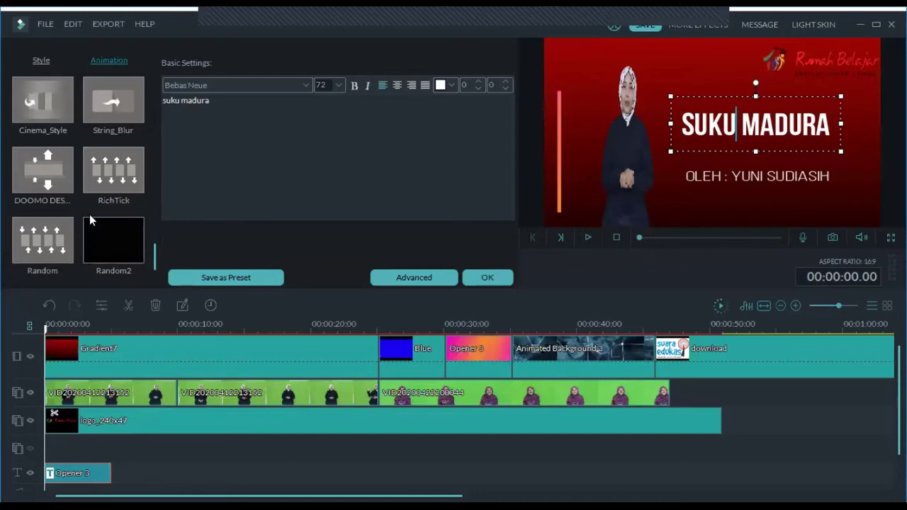
pyautogui.scroll(2, 99, 198)
pyautogui.scroll(1, 105, 135)
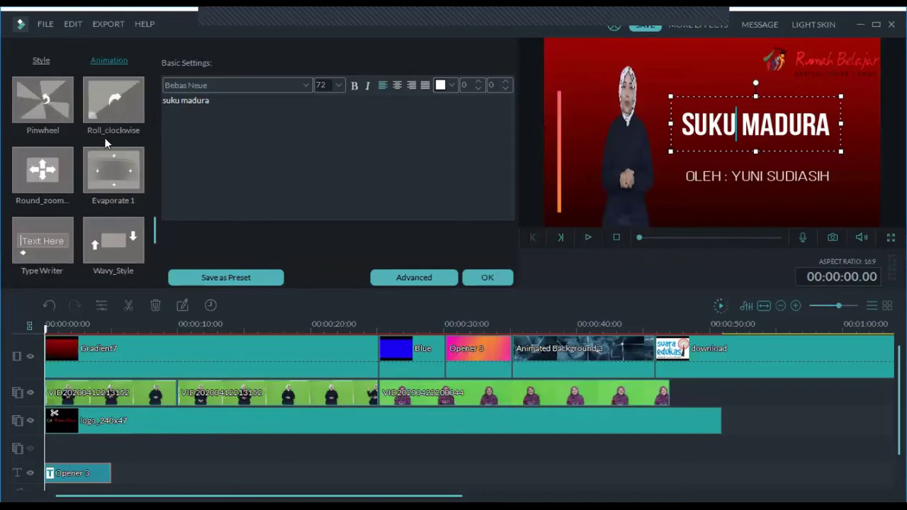
pyautogui.scroll(-2, 77, 200)
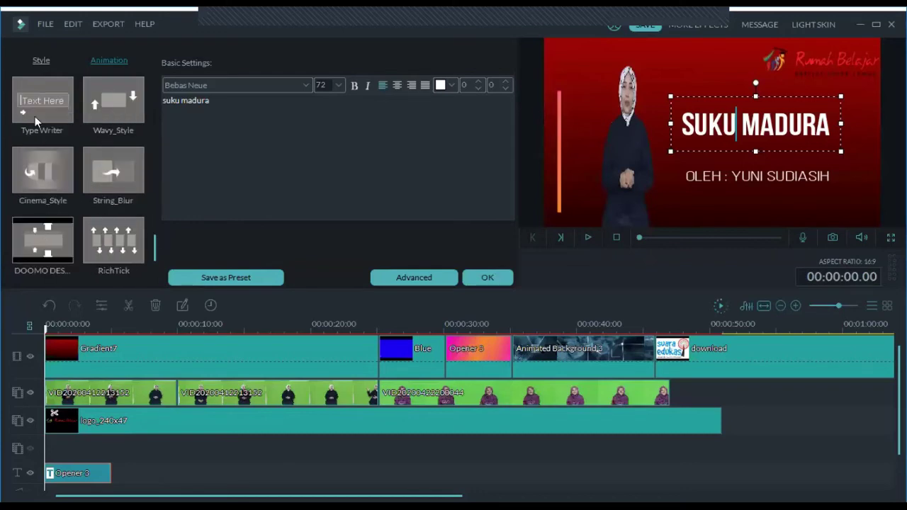
pyautogui.click(35, 95)
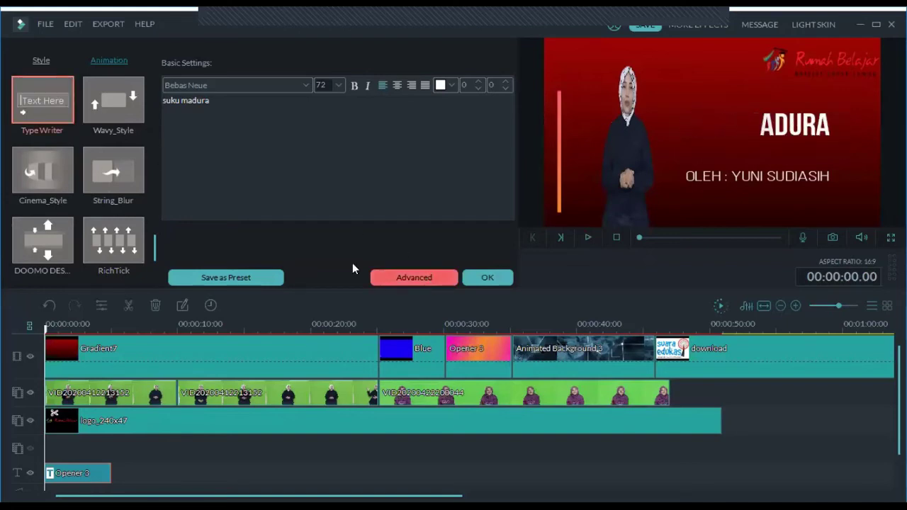
# Step: Try the String_Blur animation on the author line of the title, and choose the DOOMO DES... animation instead
pyautogui.click(707, 188)
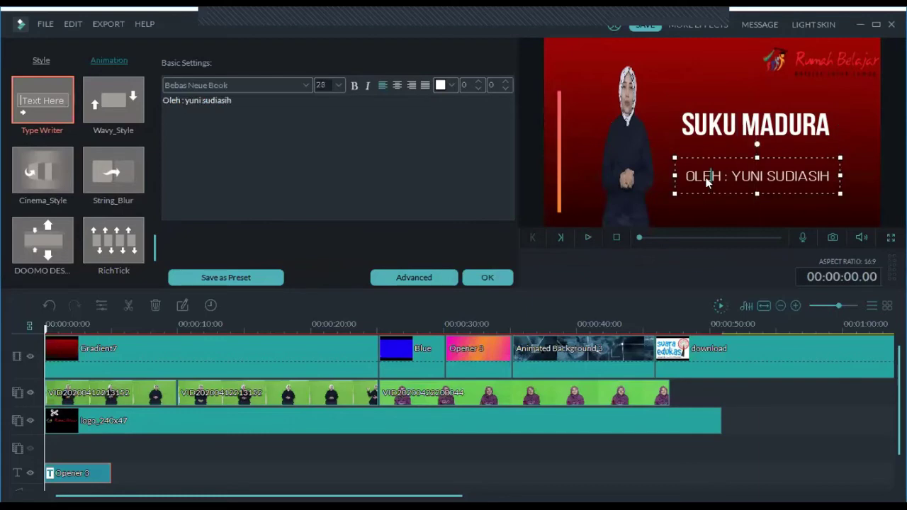
pyautogui.click(121, 177)
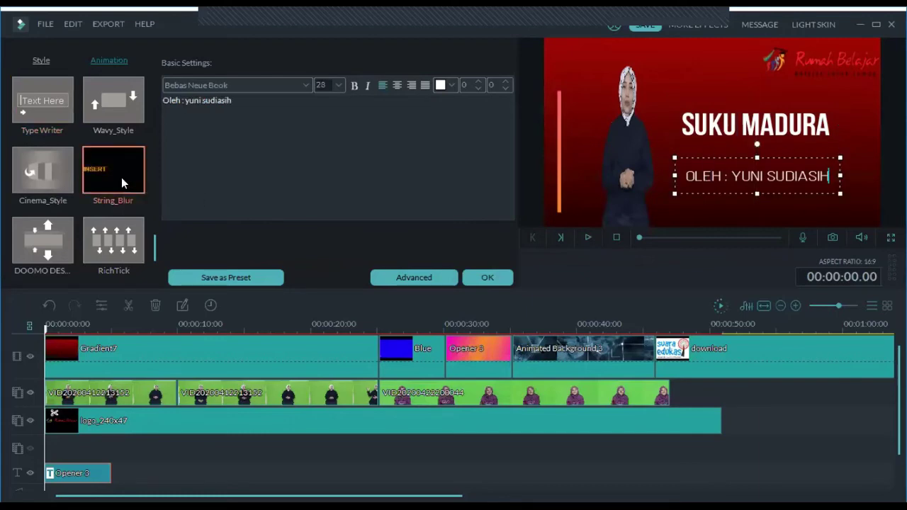
pyautogui.doubleClick(121, 177)
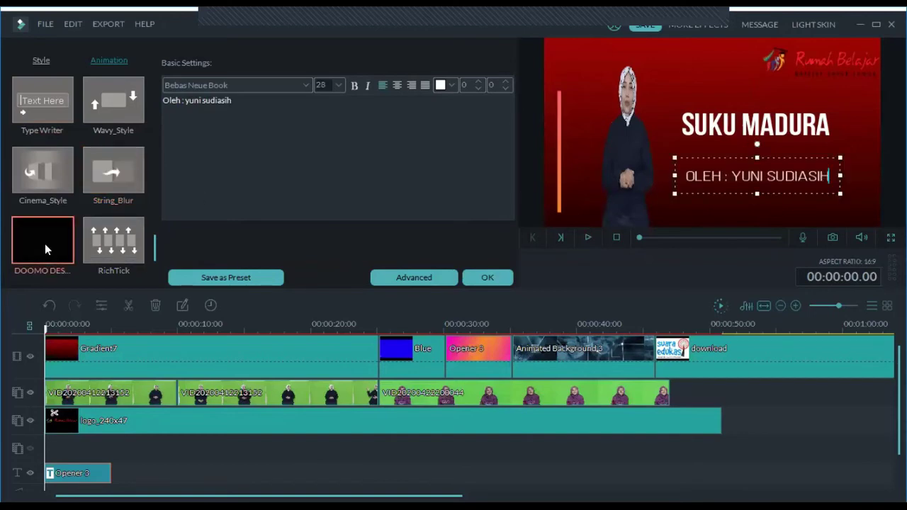
# Step: Play back the cut from the Gradient7 background to the Blue background and return the playhead to 00:00:22.04
pyautogui.click(57, 355)
pyautogui.moveTo(49, 327); pyautogui.dragTo(238, 328)
pyautogui.click(279, 349)
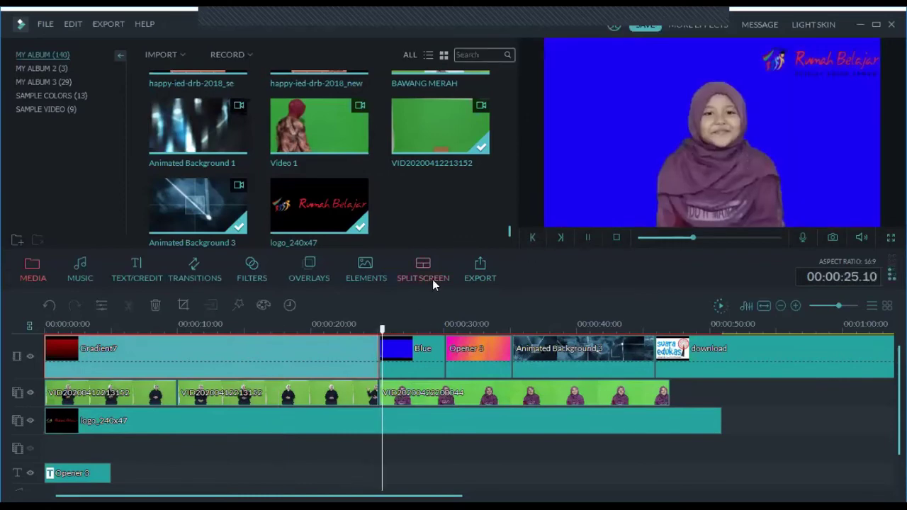
pyautogui.click(587, 237)
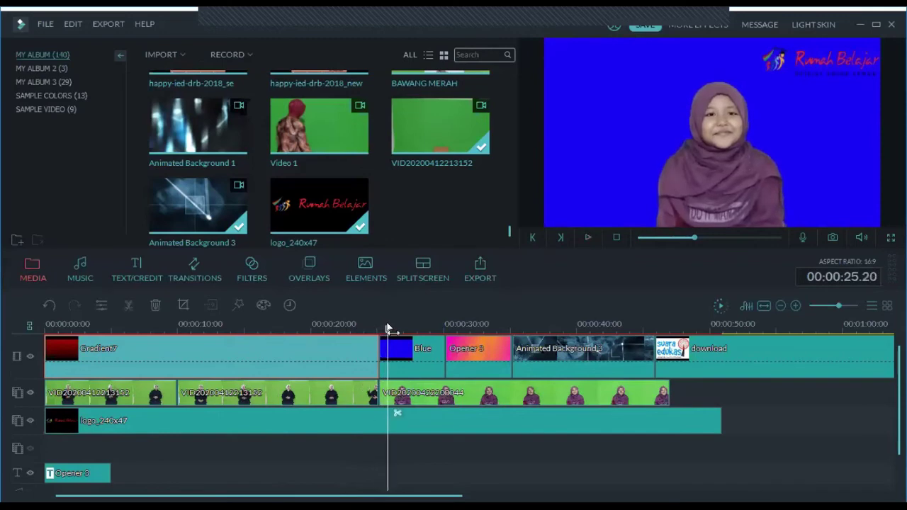
pyautogui.moveTo(388, 329); pyautogui.dragTo(340, 329)
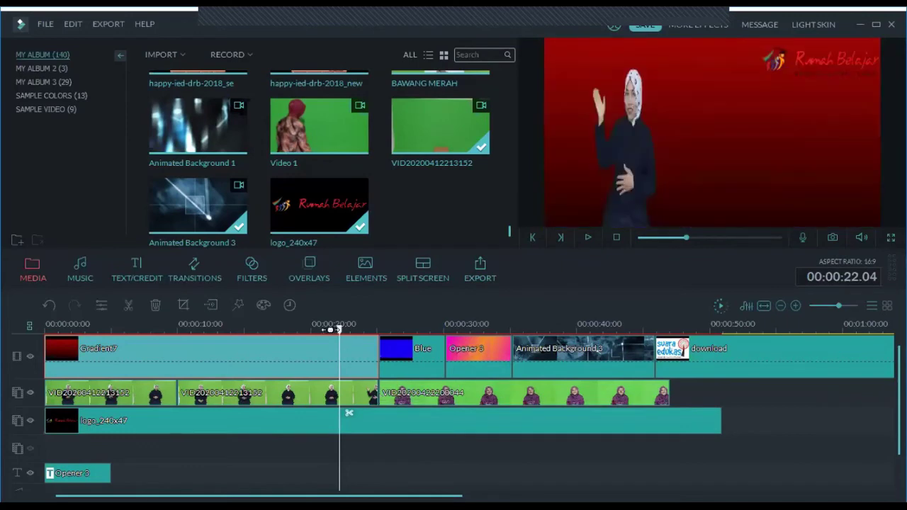
# Step: Add the basic Cube transition between the Gradient7 and Blue background clips on the main track
pyautogui.click(198, 266)
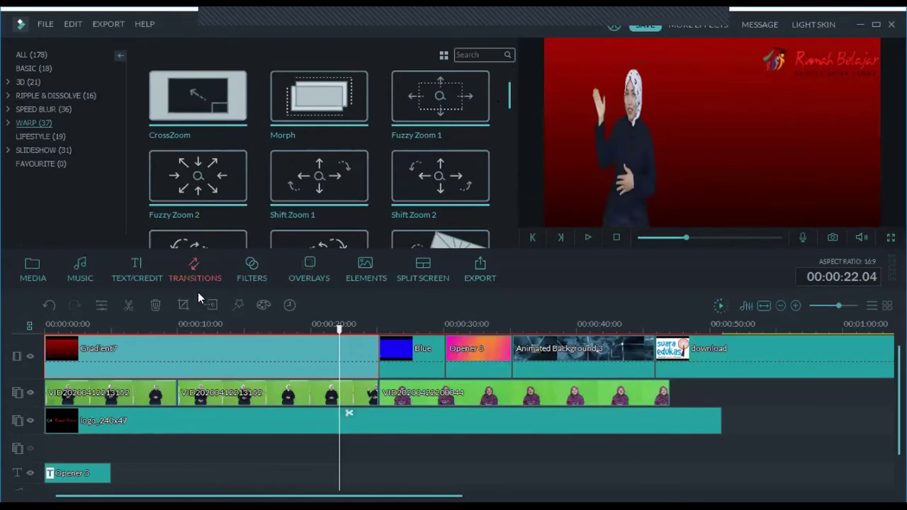
pyautogui.click(27, 68)
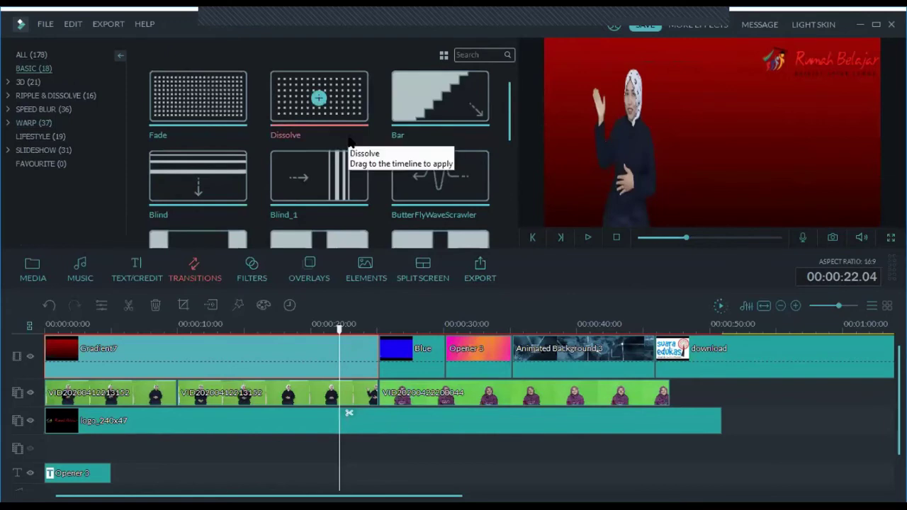
pyautogui.scroll(-5, 349, 141)
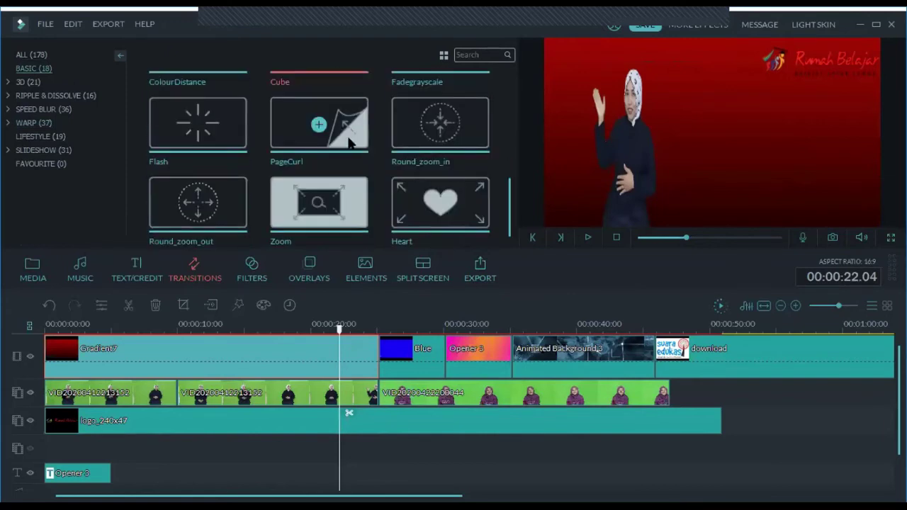
pyautogui.click(348, 141)
pyautogui.scroll(4, 259, 193)
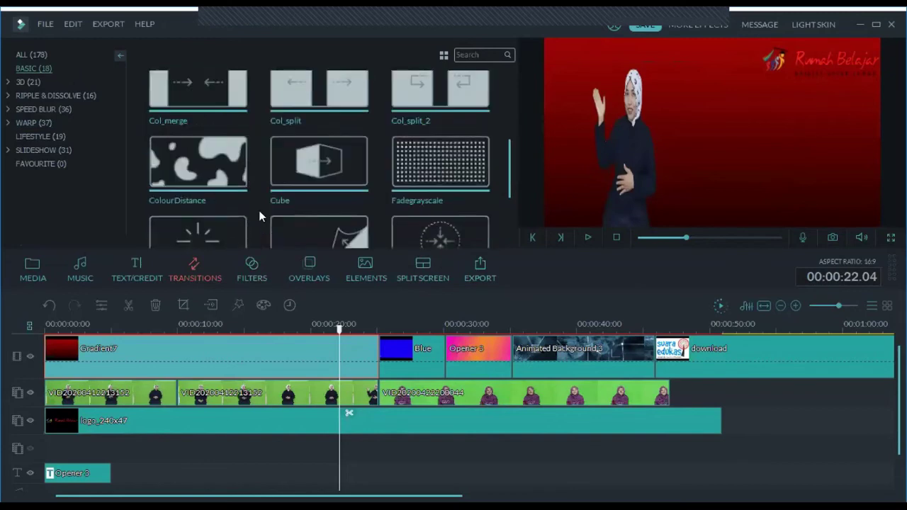
pyautogui.click(419, 176)
pyautogui.scroll(-2, 420, 176)
pyautogui.click(323, 165)
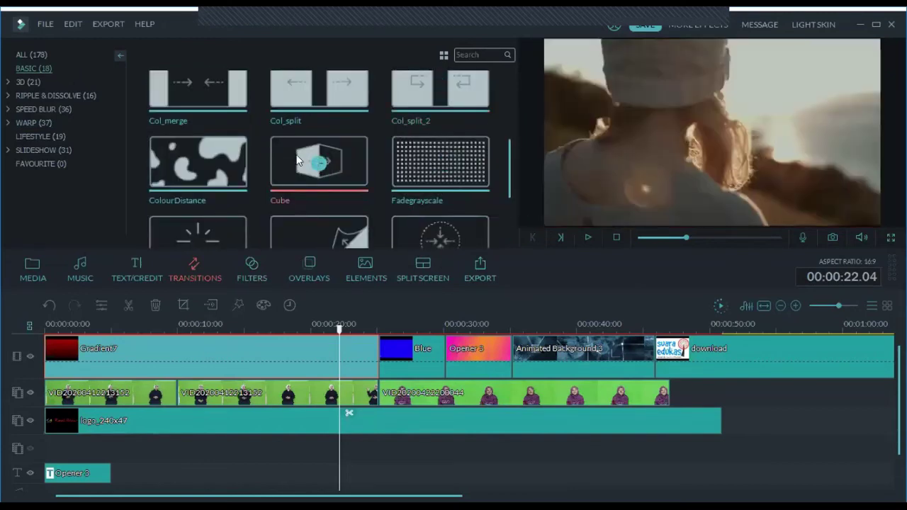
pyautogui.moveTo(317, 165); pyautogui.dragTo(373, 341)
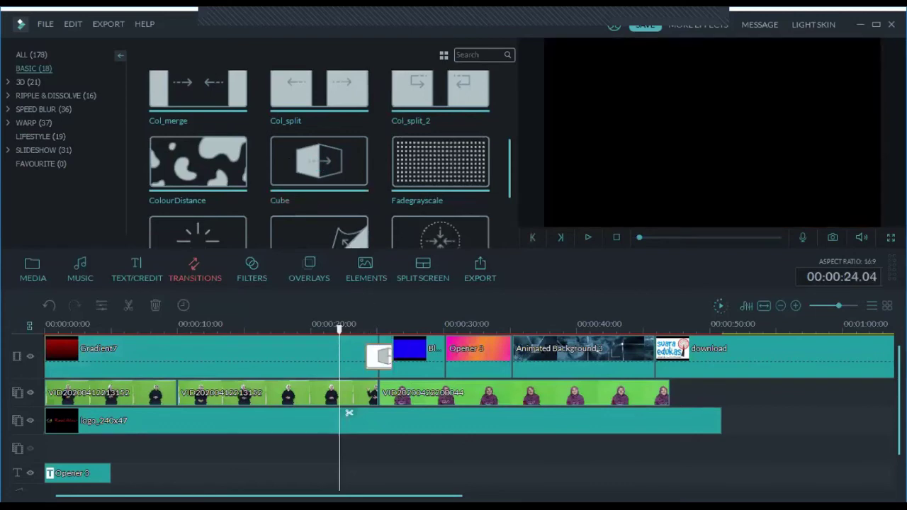
# Step: Play back the Cube transition from shortly before it until the Blue background fills the preview
pyautogui.click(345, 327)
pyautogui.click(360, 330)
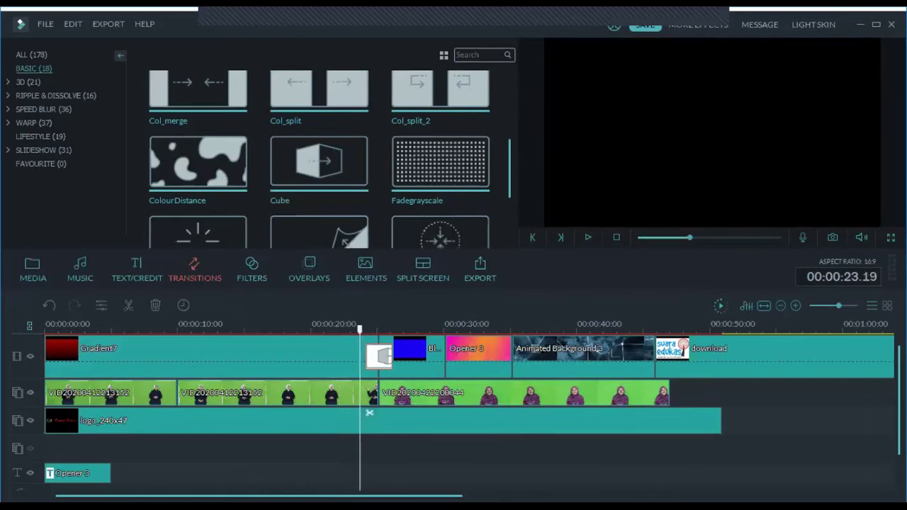
pyautogui.press('space')
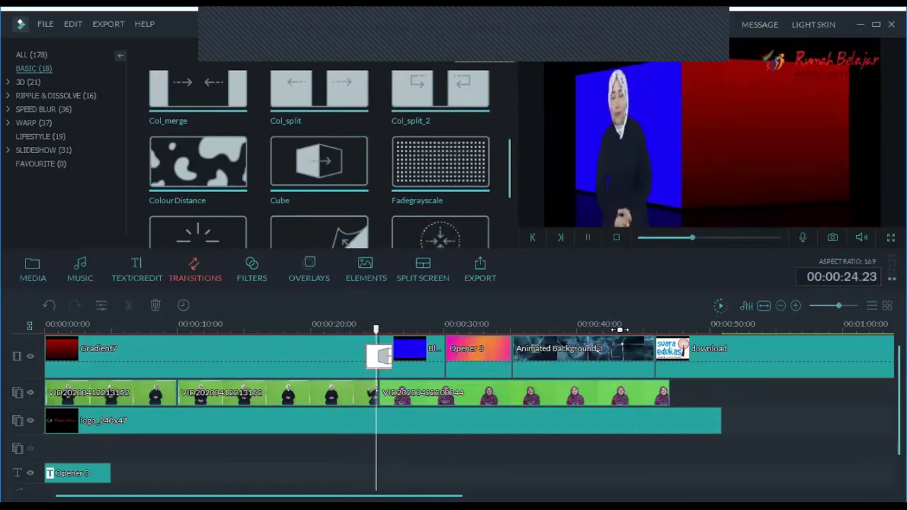
pyautogui.click(588, 238)
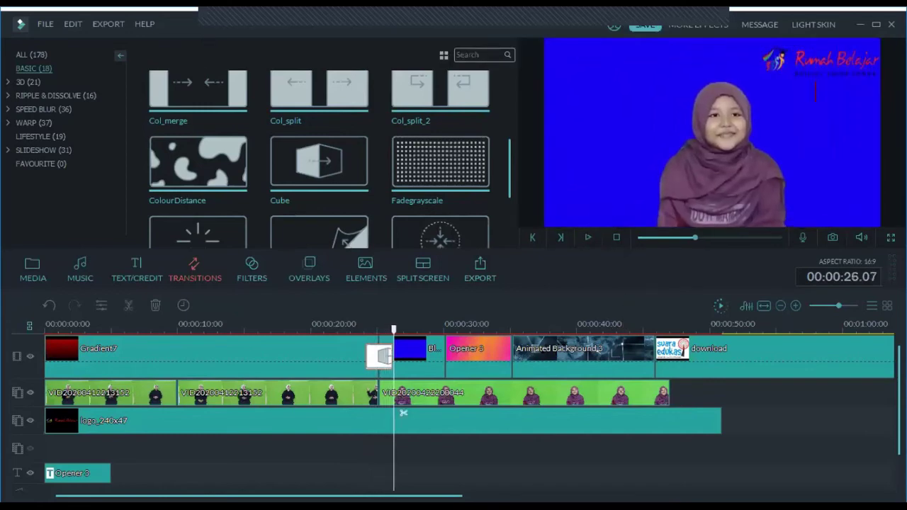
# Step: Set the Cube transition's mode to Prefix and its duration to 00:00:03.00
pyautogui.doubleClick(376, 355)
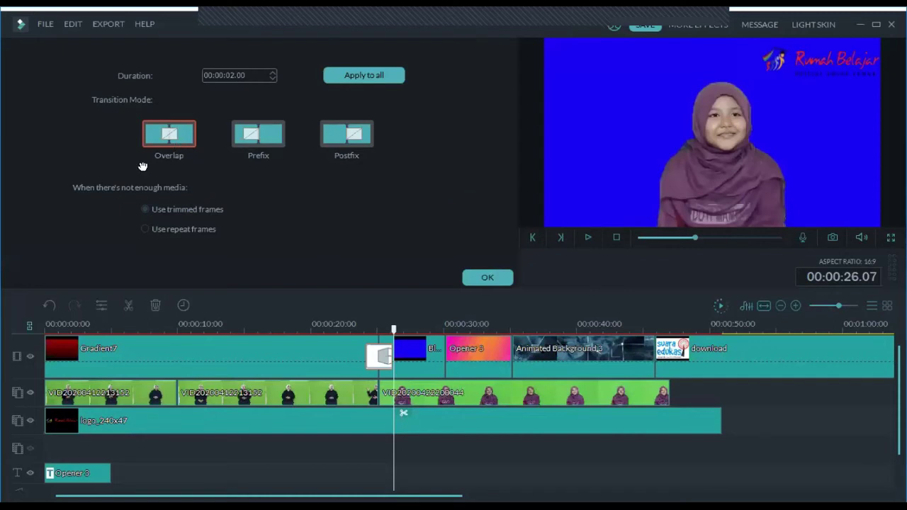
pyautogui.click(258, 136)
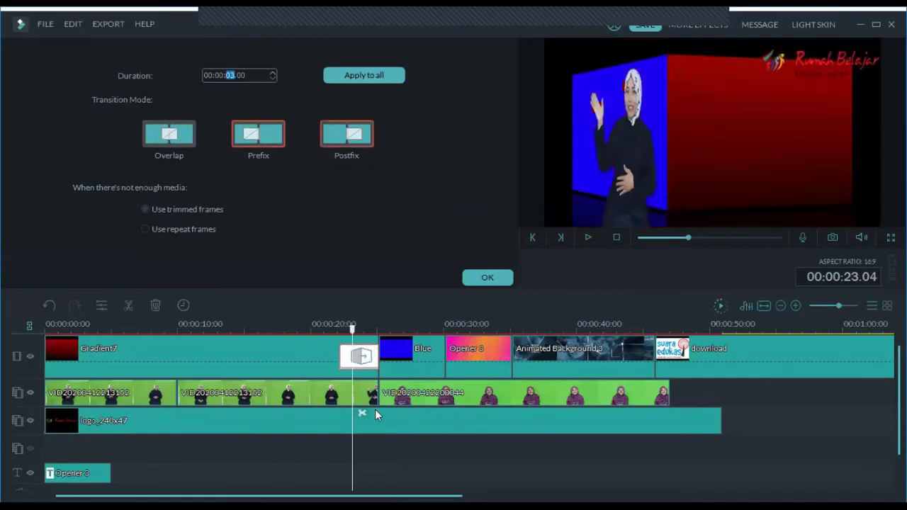
pyautogui.press('Return')
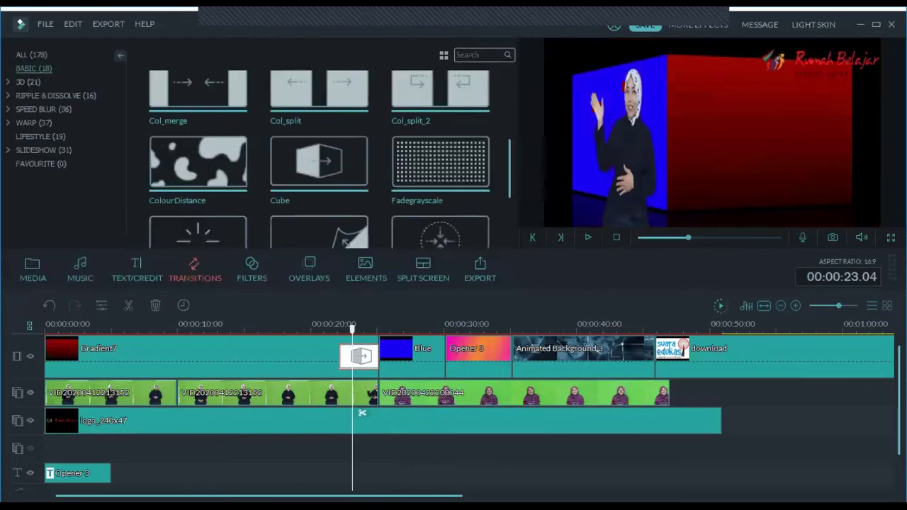
# Step: Shrink and narrow the keyed girl clip over the Blue background, keeping it in the lower-left part of the frame
pyautogui.click(411, 358)
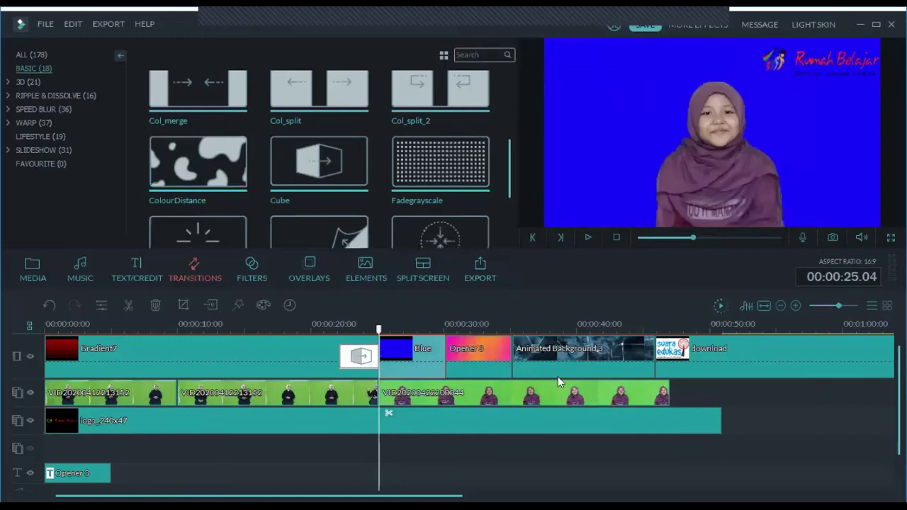
pyautogui.click(414, 392)
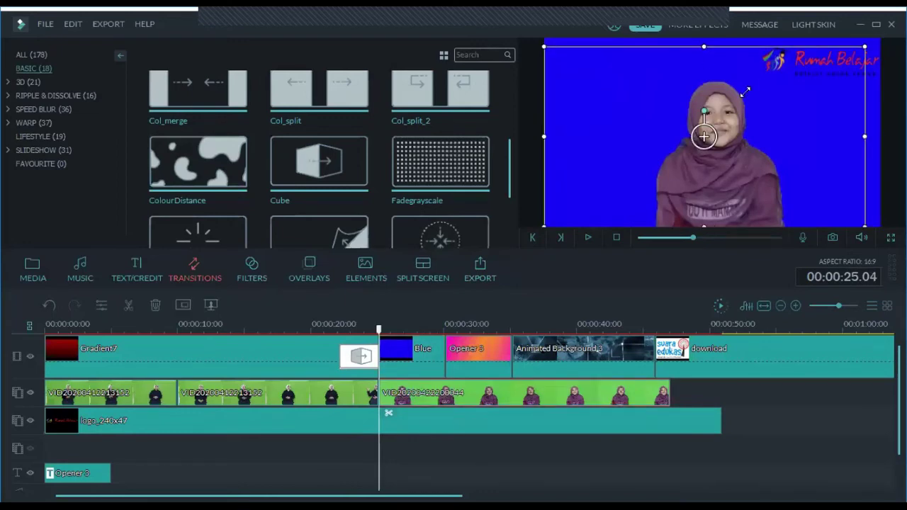
pyautogui.moveTo(879, 40); pyautogui.dragTo(768, 101)
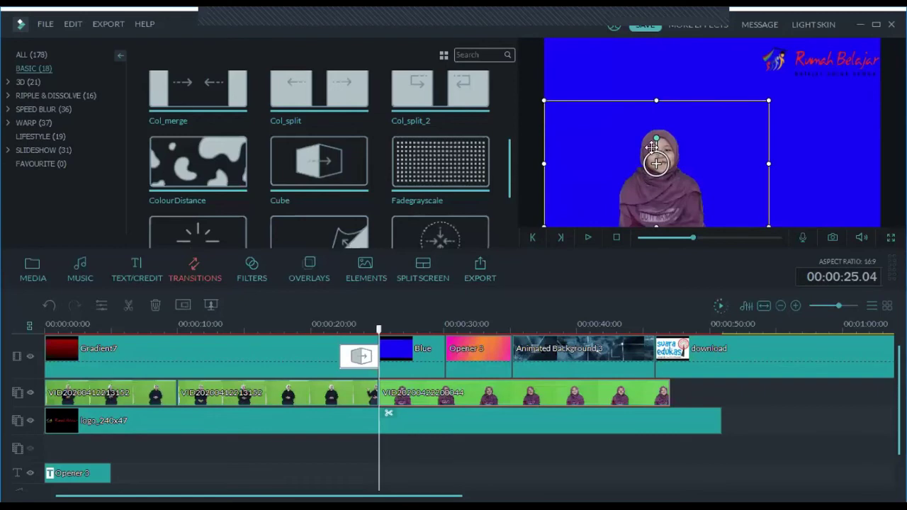
pyautogui.moveTo(763, 164); pyautogui.dragTo(682, 173)
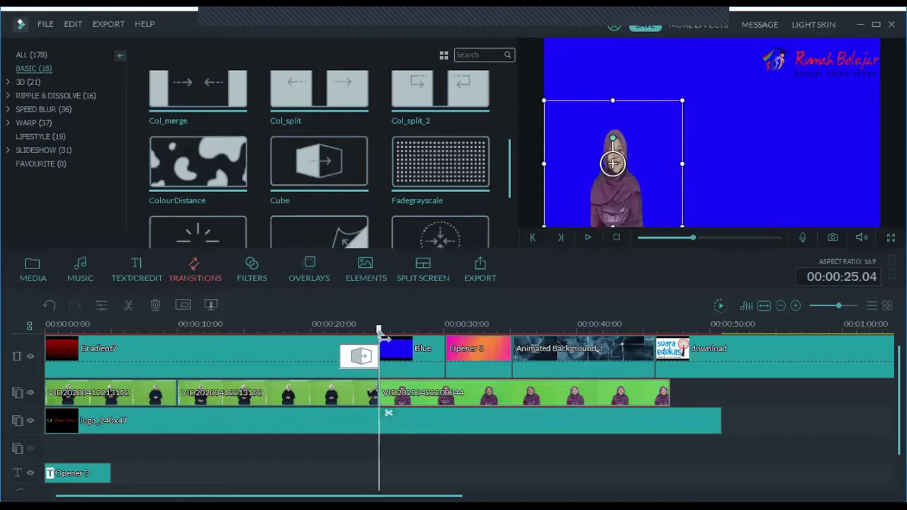
# Step: Place the Title 32 preset on the text track at 00:00:25.22, over the Blue background clip
pyautogui.moveTo(381, 337); pyautogui.dragTo(389, 336)
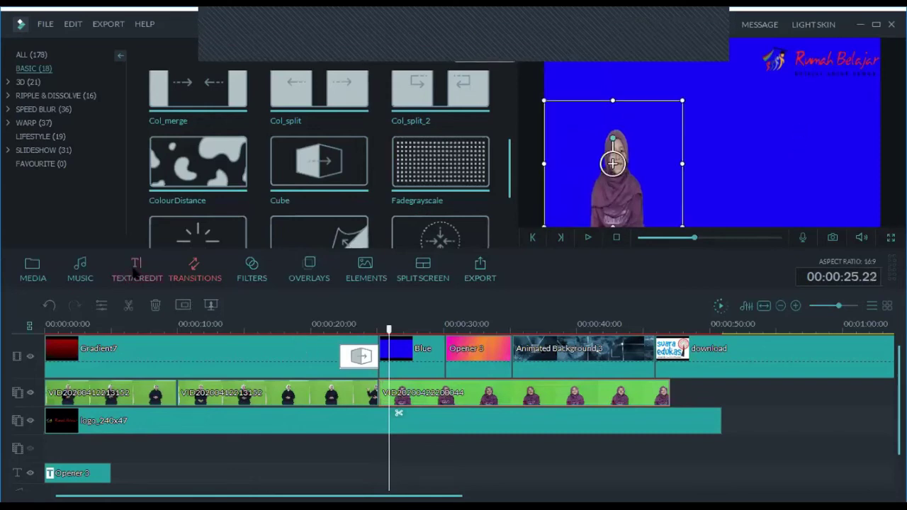
pyautogui.click(135, 273)
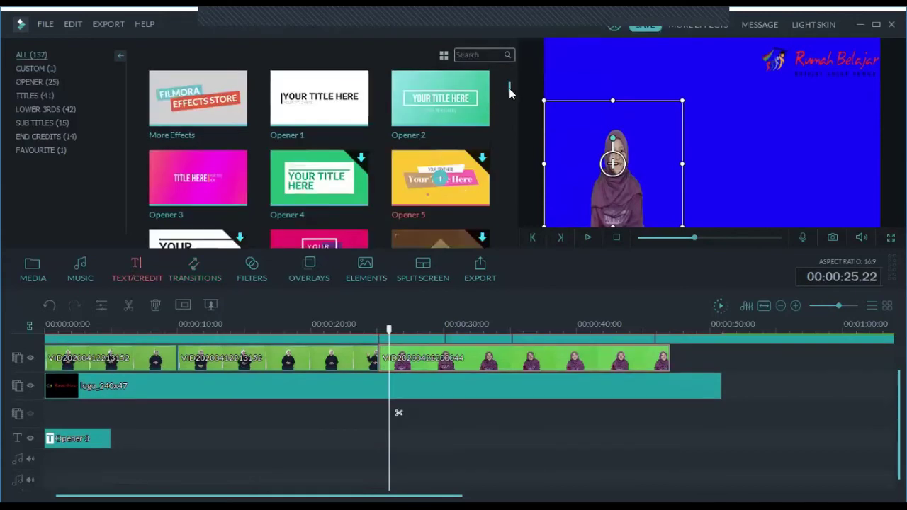
pyautogui.moveTo(508, 90); pyautogui.dragTo(513, 113)
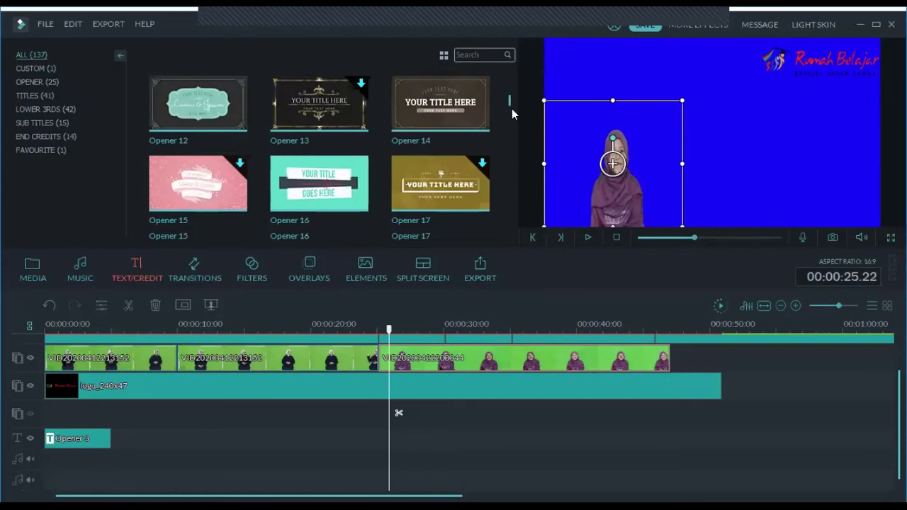
pyautogui.scroll(-4, 513, 113)
pyautogui.scroll(-2, 513, 115)
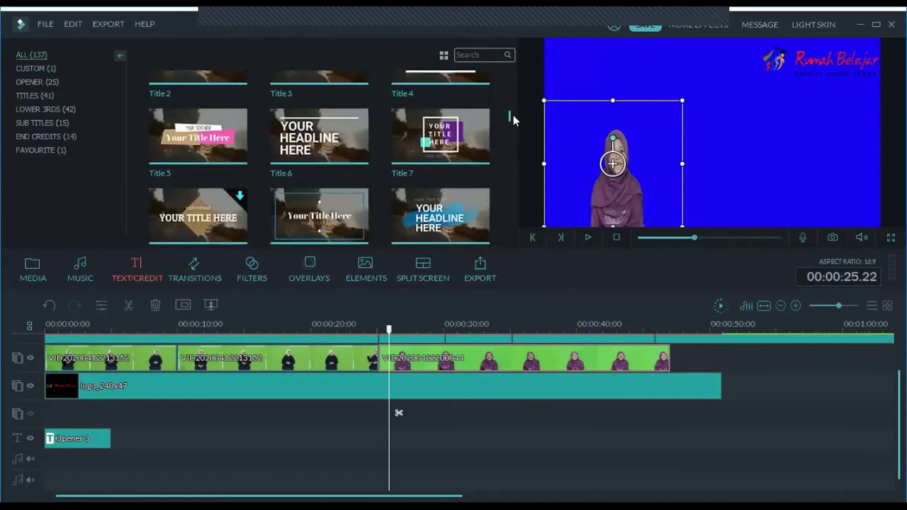
pyautogui.scroll(1, 513, 115)
pyautogui.scroll(-2, 513, 119)
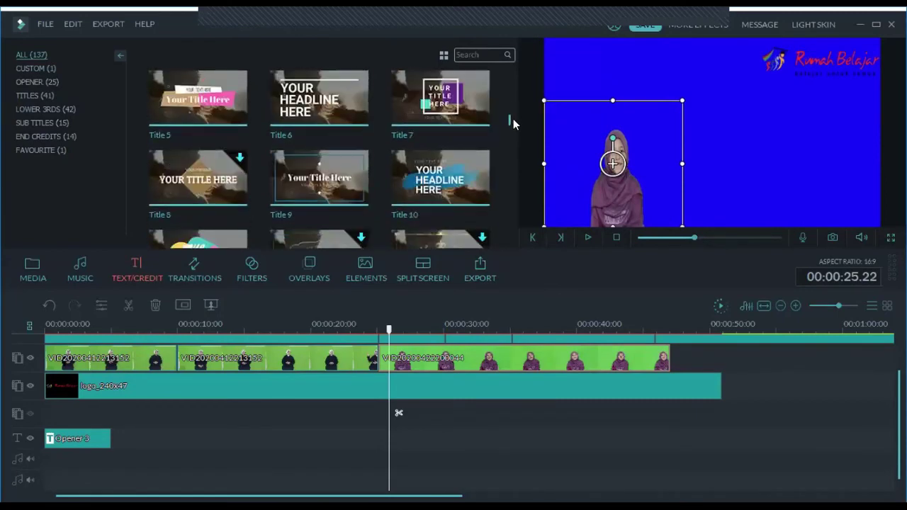
pyautogui.scroll(-2, 513, 121)
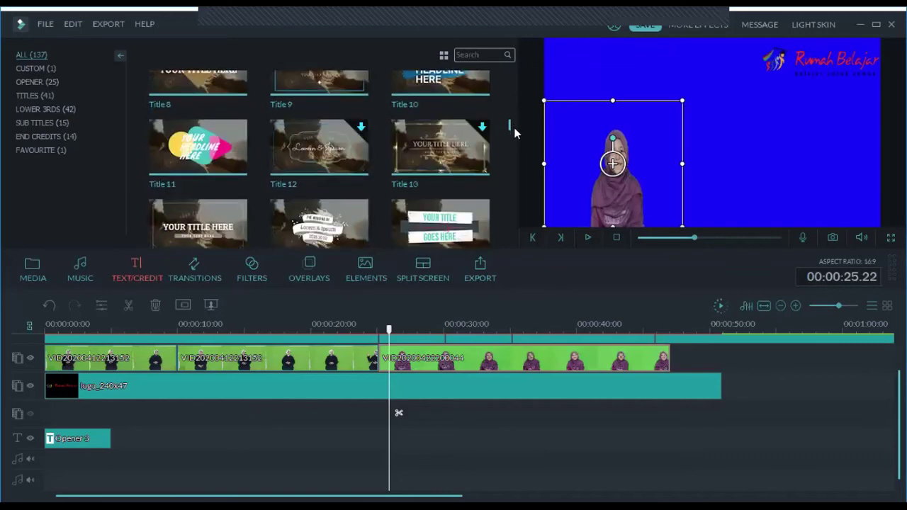
pyautogui.scroll(-3, 514, 128)
pyautogui.scroll(-1, 515, 133)
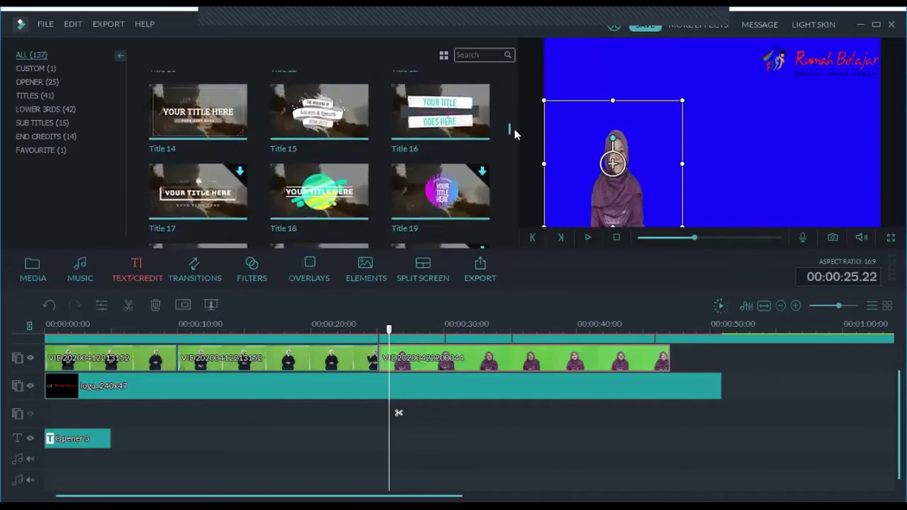
pyautogui.scroll(-5, 515, 134)
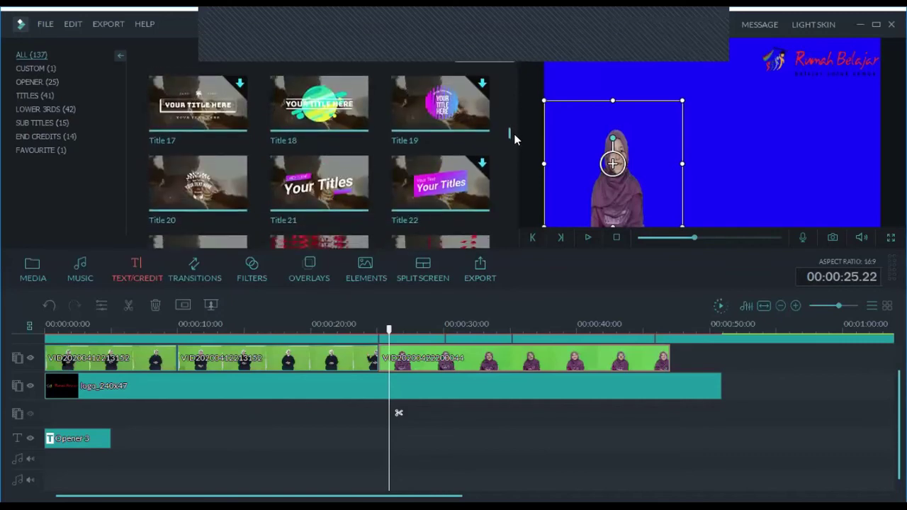
pyautogui.scroll(-10, 513, 139)
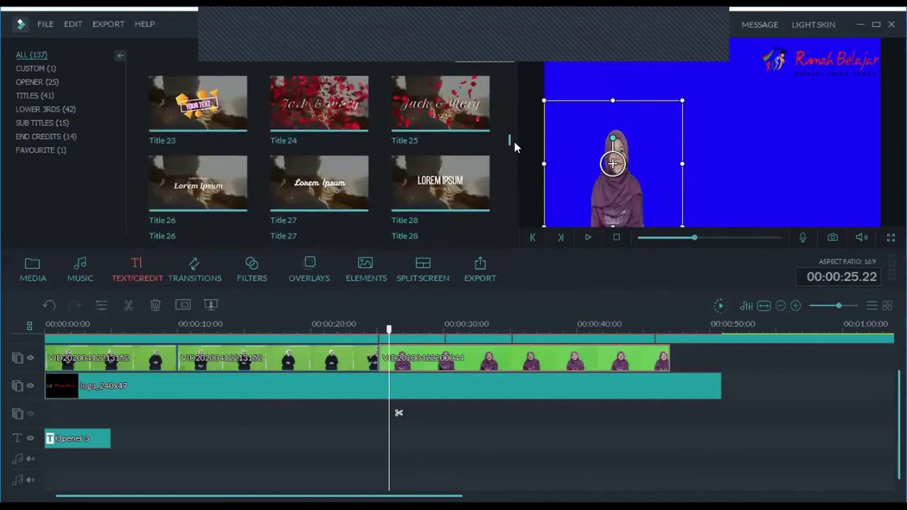
pyautogui.scroll(-3, 513, 141)
pyautogui.scroll(-5, 513, 141)
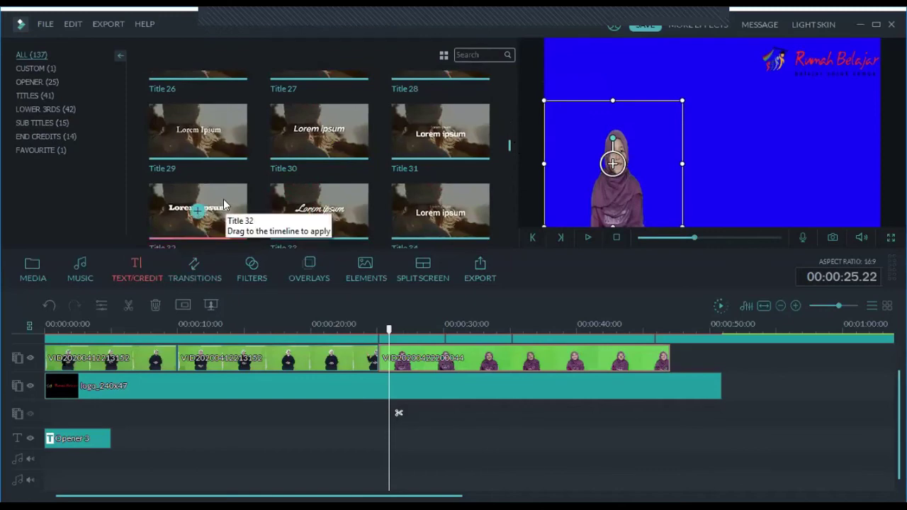
pyautogui.moveTo(225, 204); pyautogui.dragTo(425, 439)
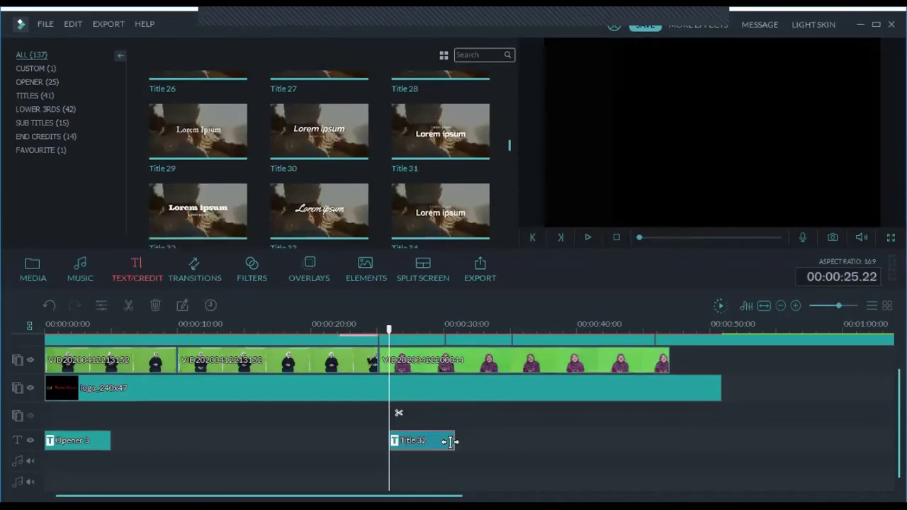
# Step: Change Title 32's main line to "Penyelesaian Masalah", move it up beside the girl and narrow it to fit inside the frame
pyautogui.doubleClick(432, 440)
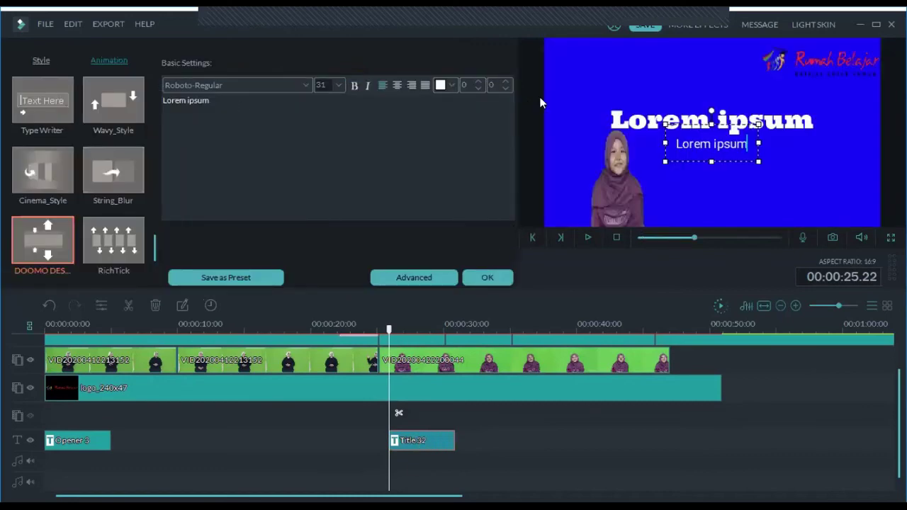
pyautogui.click(629, 118)
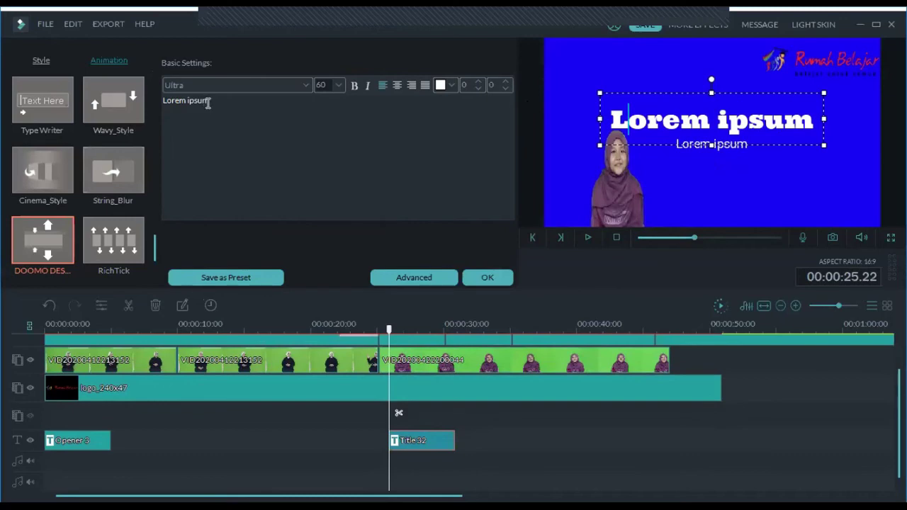
pyautogui.moveTo(208, 103); pyautogui.dragTo(157, 106)
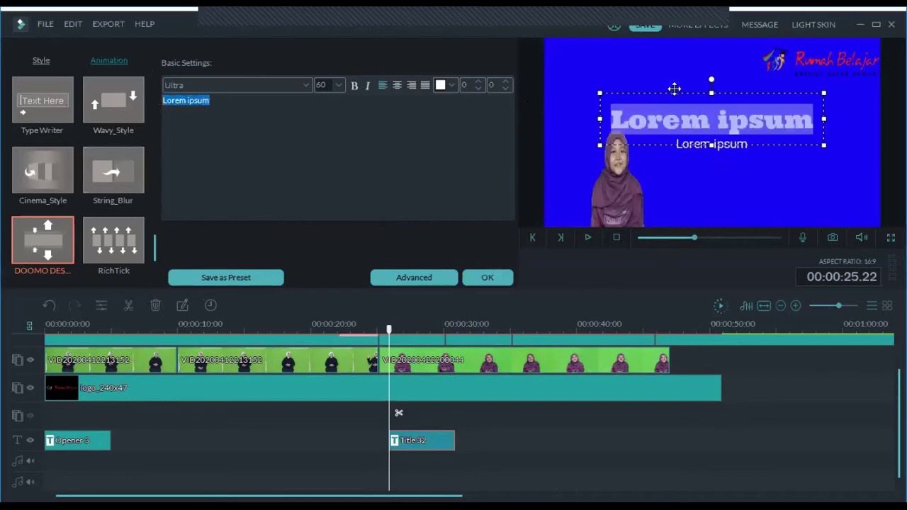
pyautogui.moveTo(675, 88); pyautogui.dragTo(713, 80)
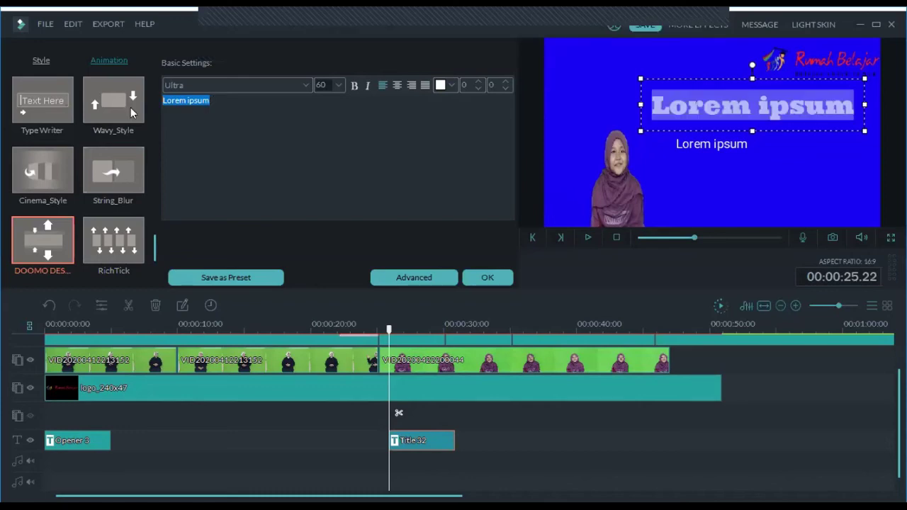
pyautogui.write('P')
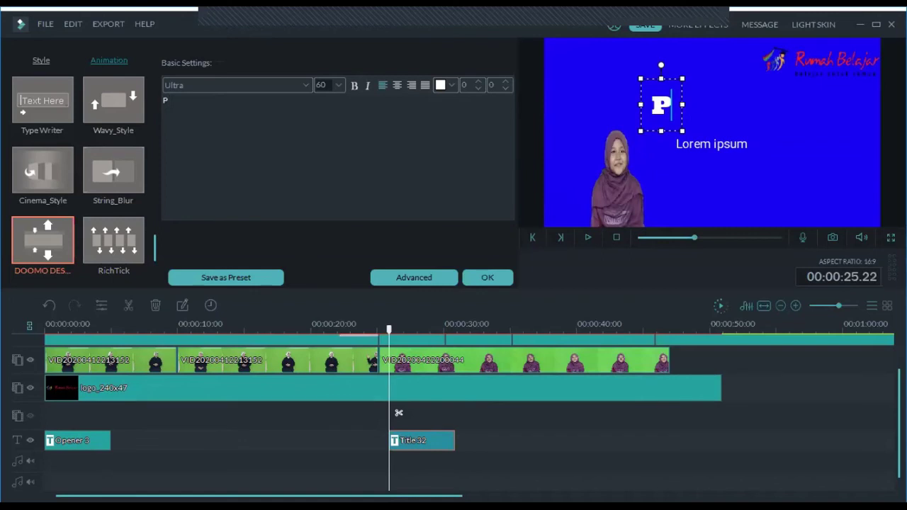
pyautogui.write('enyelesaian')
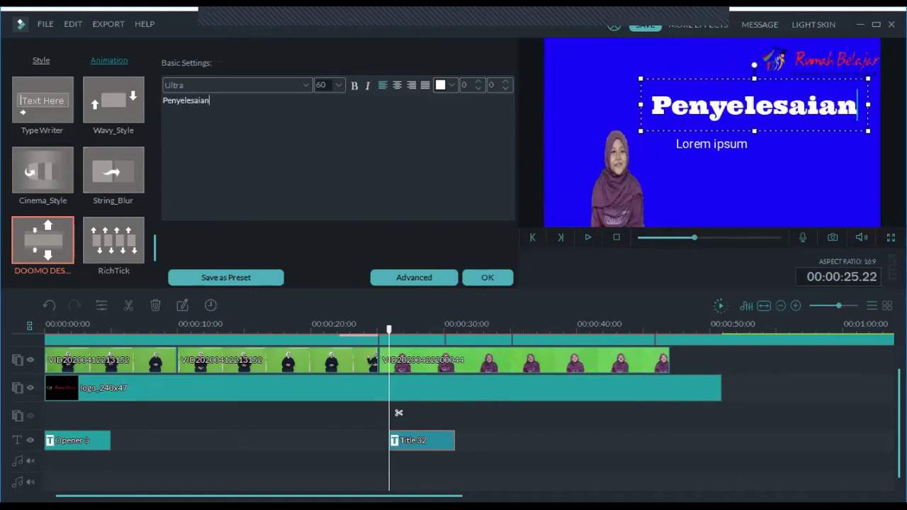
pyautogui.write(' Masalah')
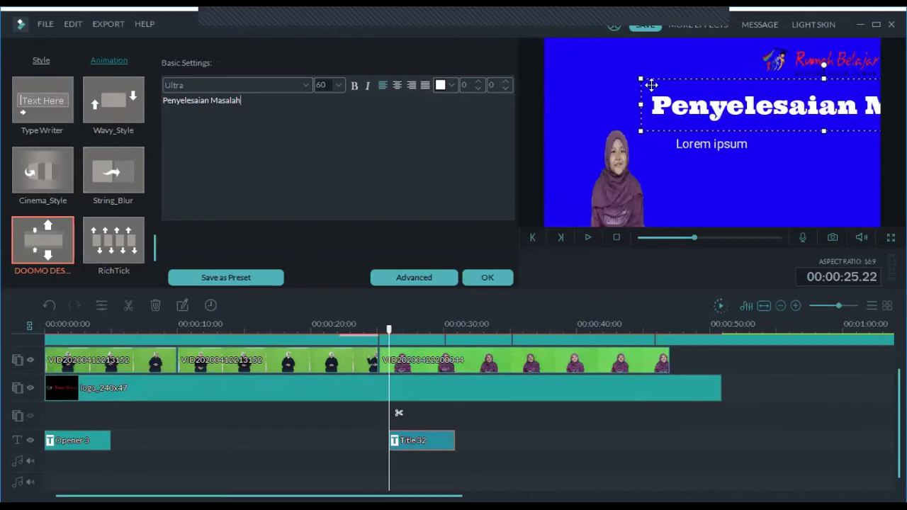
pyautogui.moveTo(635, 104); pyautogui.dragTo(673, 79)
# Step: Widen Title 32's subtitle box to the heading's left edge and replace its text with the lines "1. Mediasi", "2. Arbitrasi", "3. Adjudikasi"
pyautogui.click(698, 150)
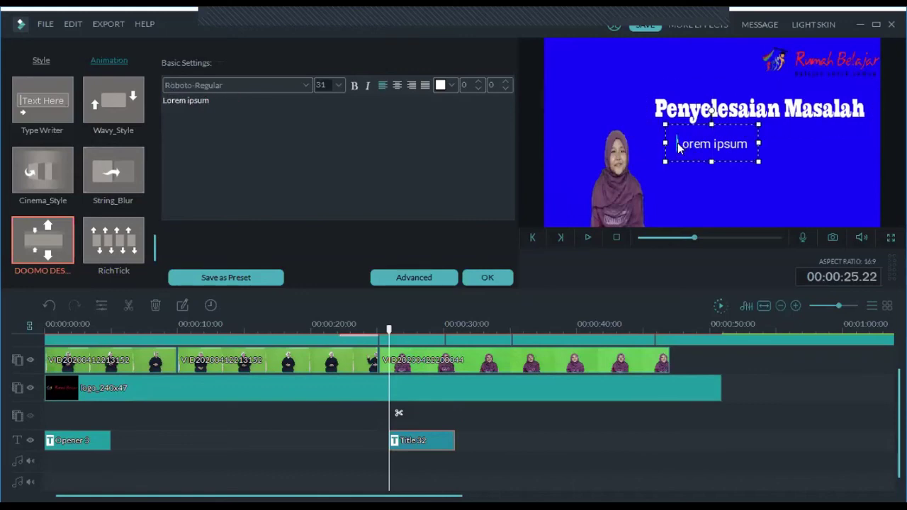
pyautogui.moveTo(678, 145); pyautogui.dragTo(749, 149)
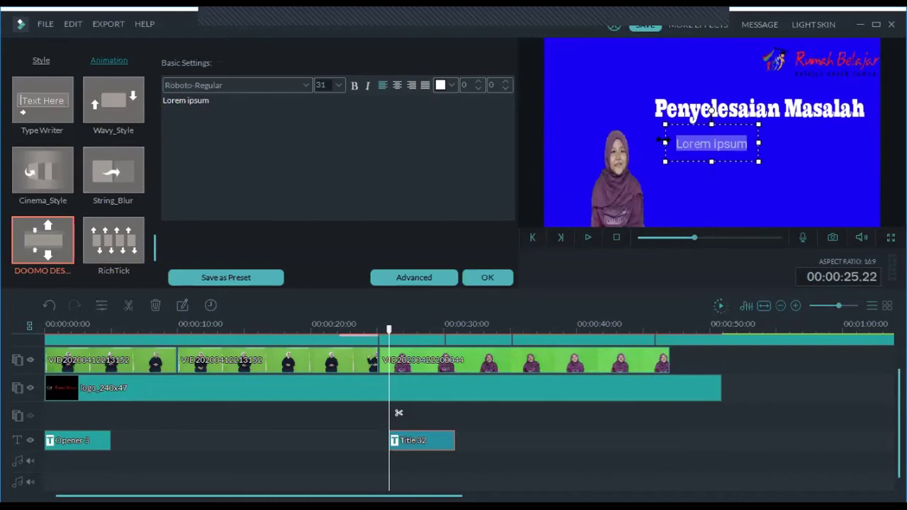
pyautogui.moveTo(665, 143); pyautogui.dragTo(652, 144)
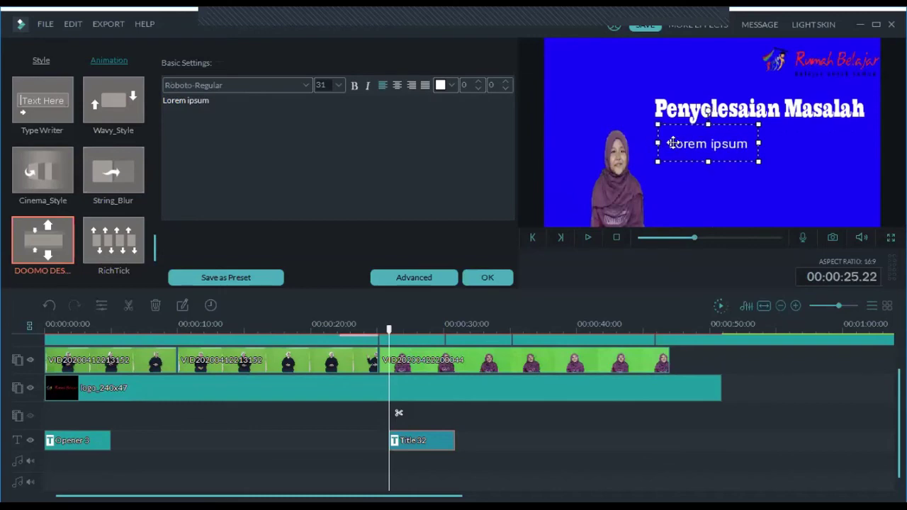
pyautogui.moveTo(212, 101); pyautogui.dragTo(142, 95)
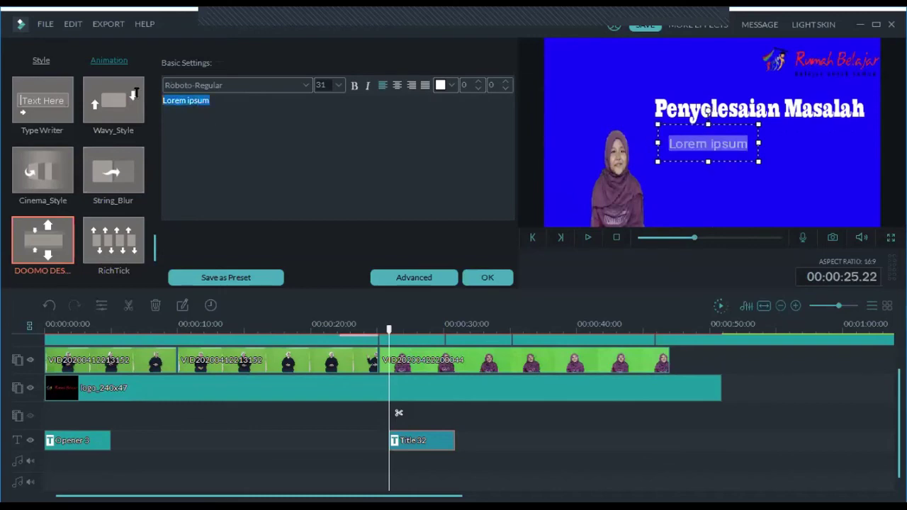
pyautogui.write('1')
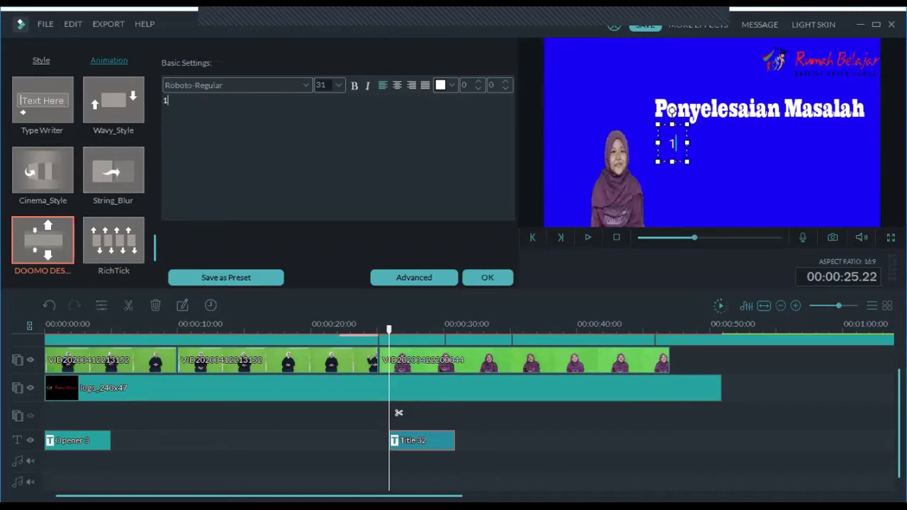
pyautogui.write('. Mediasi')
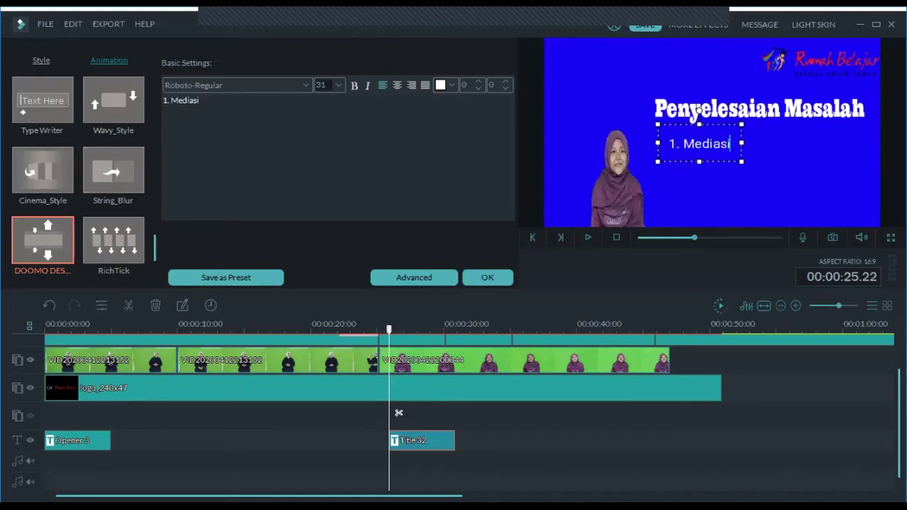
pyautogui.press('Return')
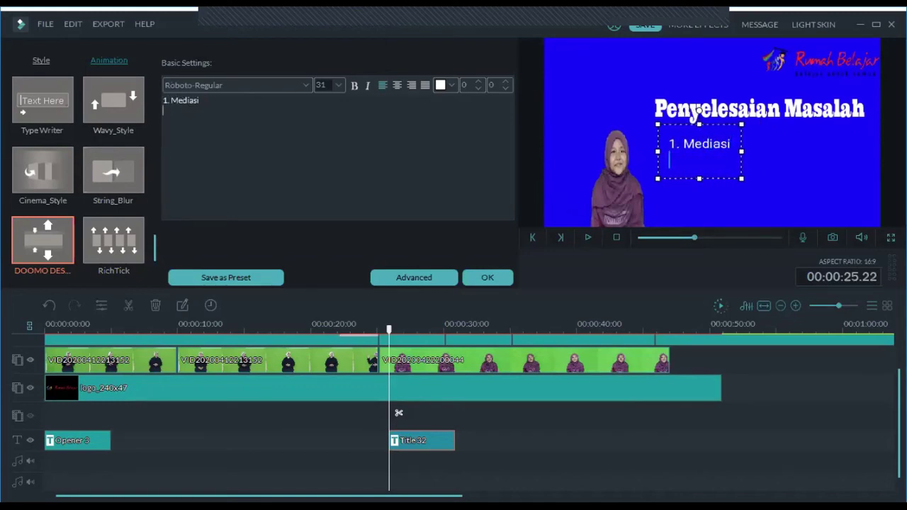
pyautogui.write('2. Arbitrasi')
pyautogui.press('Return')
pyautogui.write('3. Adjudikasi')
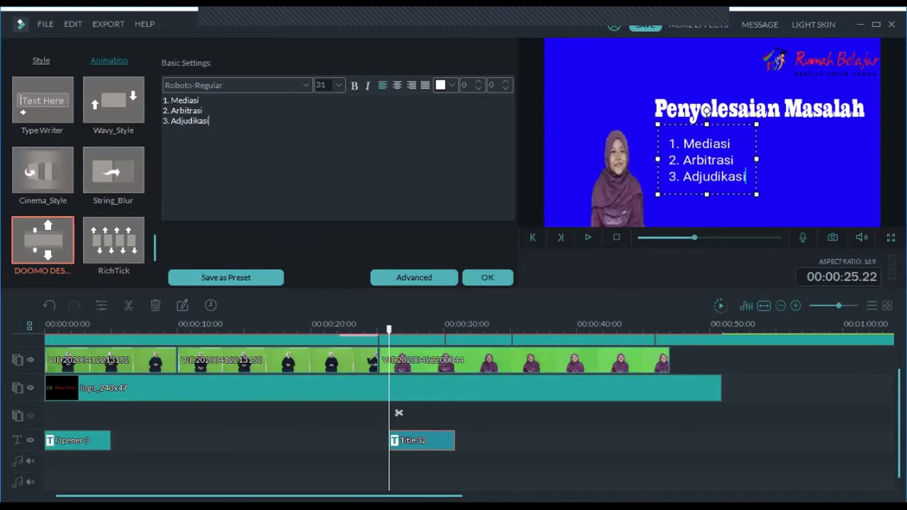
pyautogui.click(493, 284)
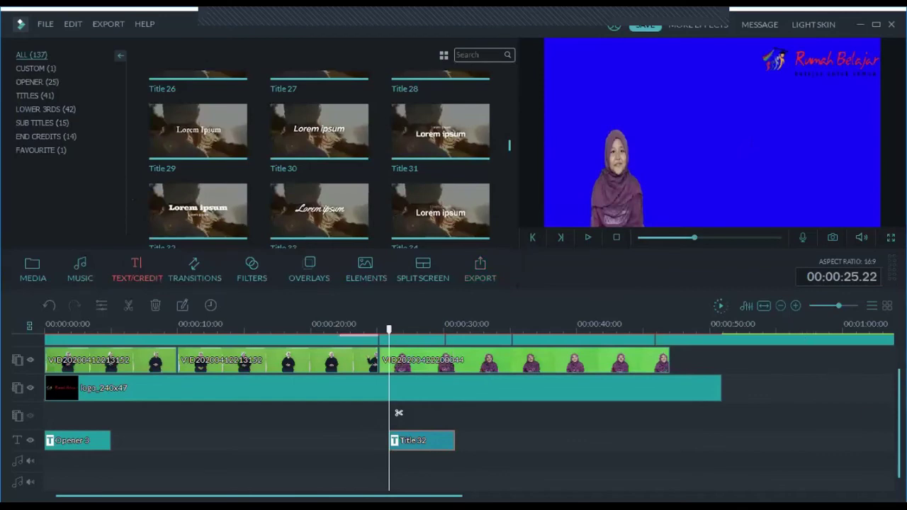
# Step: Trim the end of the Title 32 clip to the end of the Blue background clip
pyautogui.scroll(1, 398, 412)
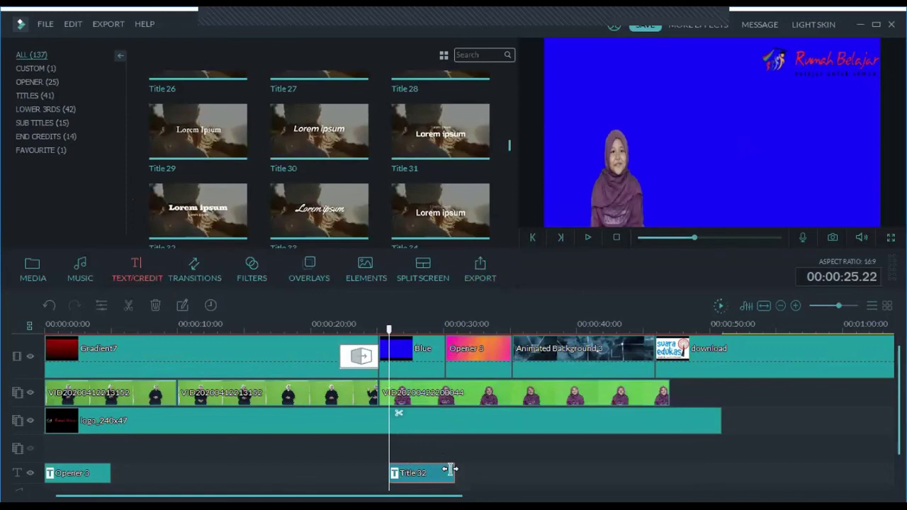
pyautogui.moveTo(453, 472); pyautogui.dragTo(440, 470)
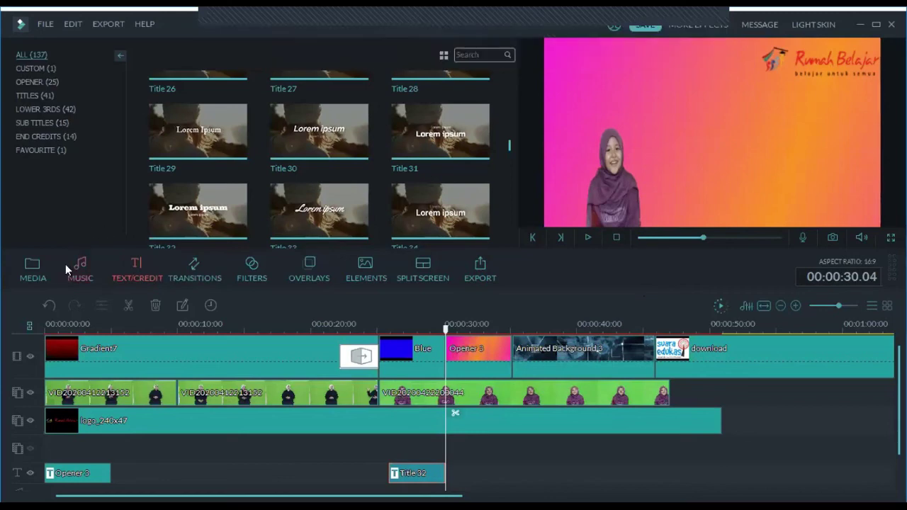
# Step: Import the video file Suku Madura R from the New folder inside IHT 25062020 into the media library
pyautogui.click(32, 273)
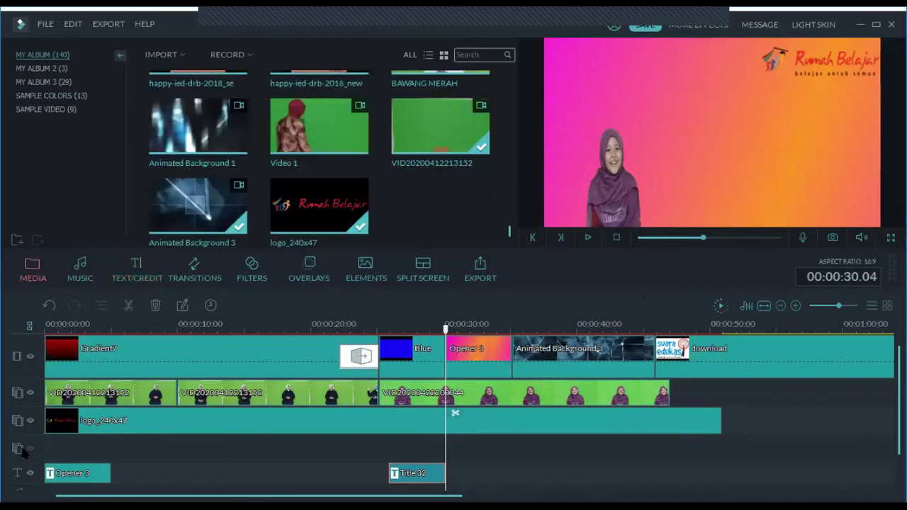
pyautogui.click(164, 54)
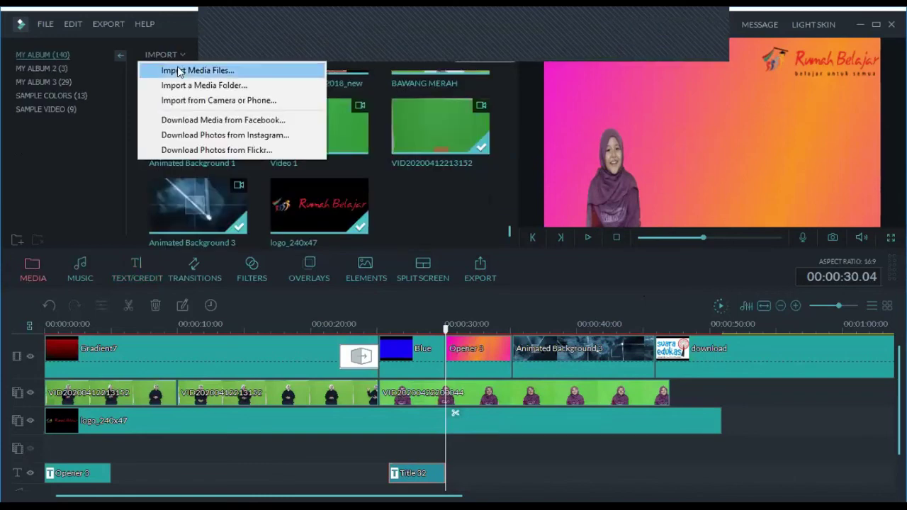
pyautogui.click(179, 72)
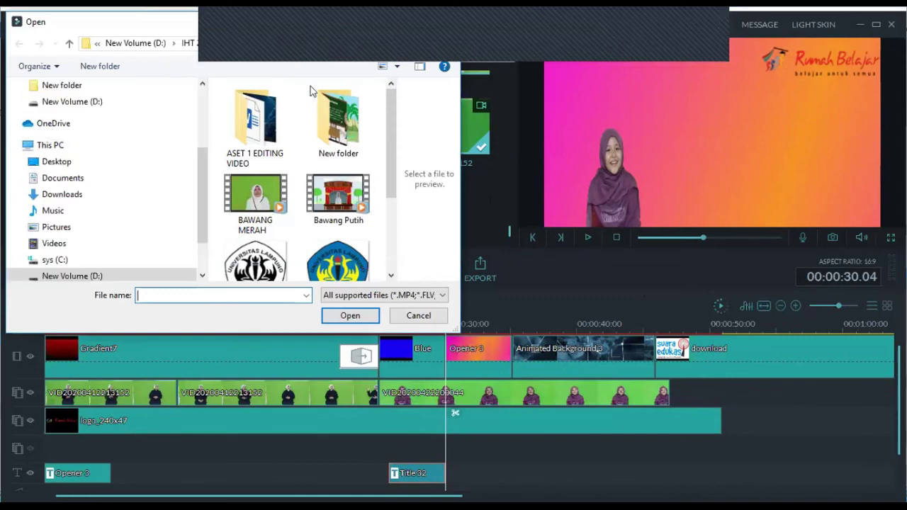
pyautogui.doubleClick(337, 121)
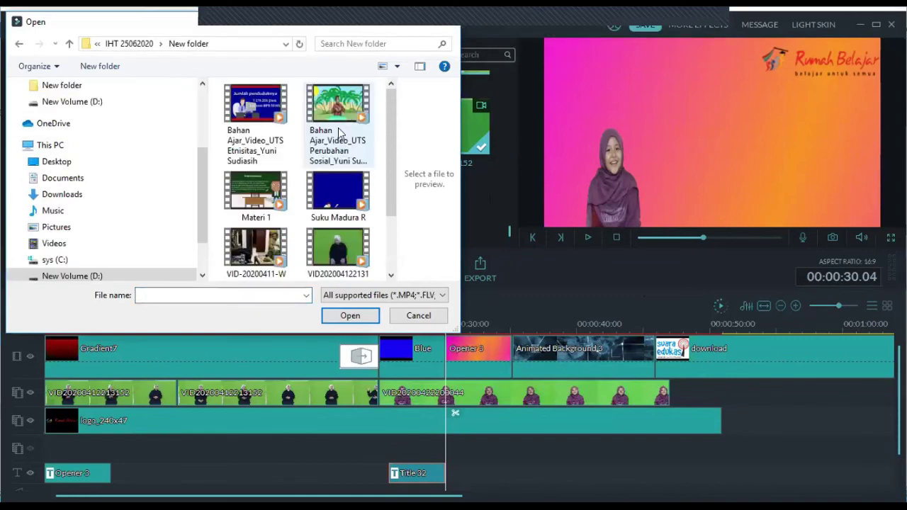
pyautogui.click(341, 214)
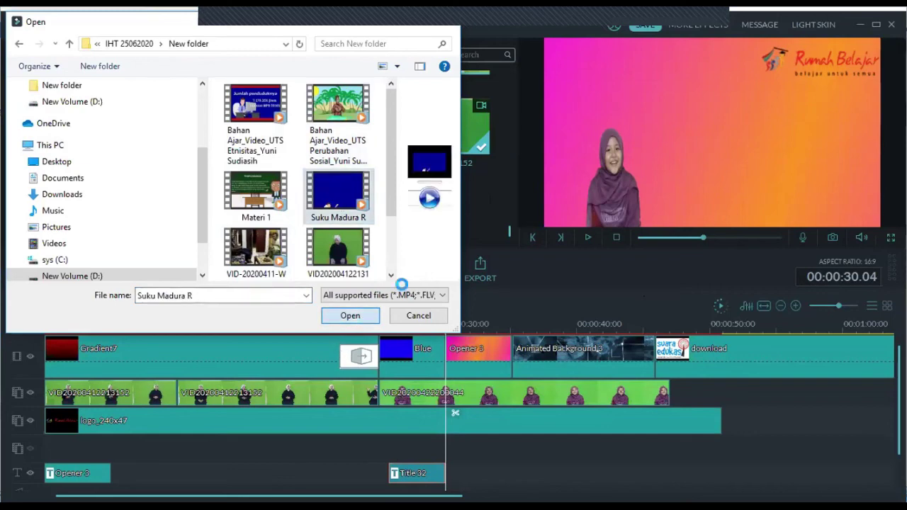
pyautogui.click(350, 316)
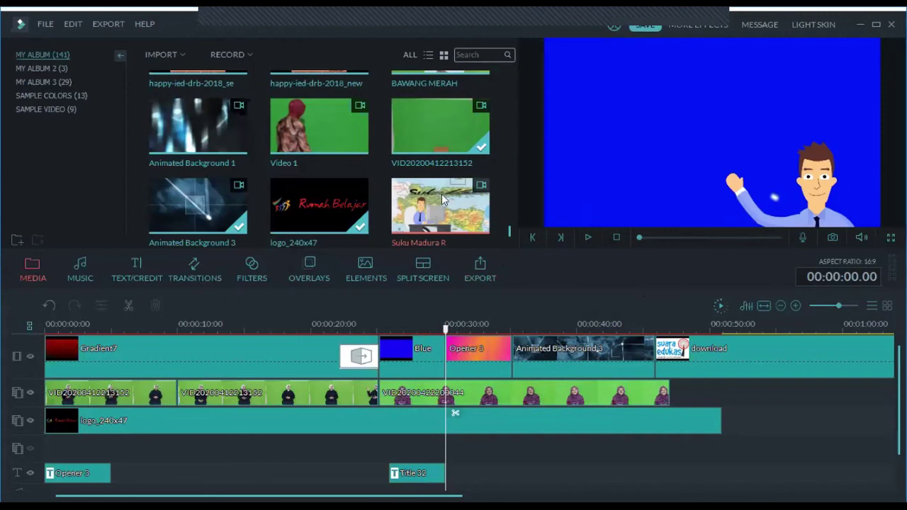
# Step: Place Suku Madura R on the free track below the logo from the end of Blue, play it, and shrink it beside the girl
pyautogui.moveTo(441, 193); pyautogui.dragTo(446, 446)
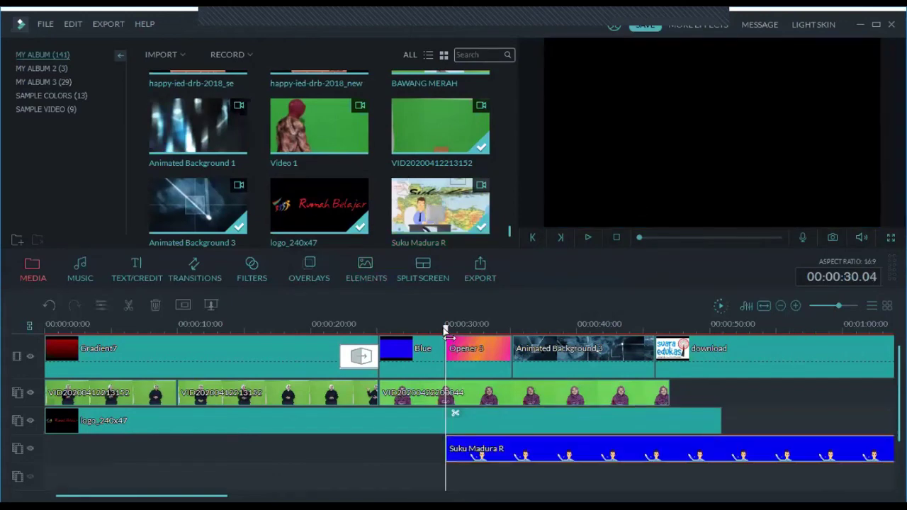
pyautogui.click(413, 328)
pyautogui.click(587, 238)
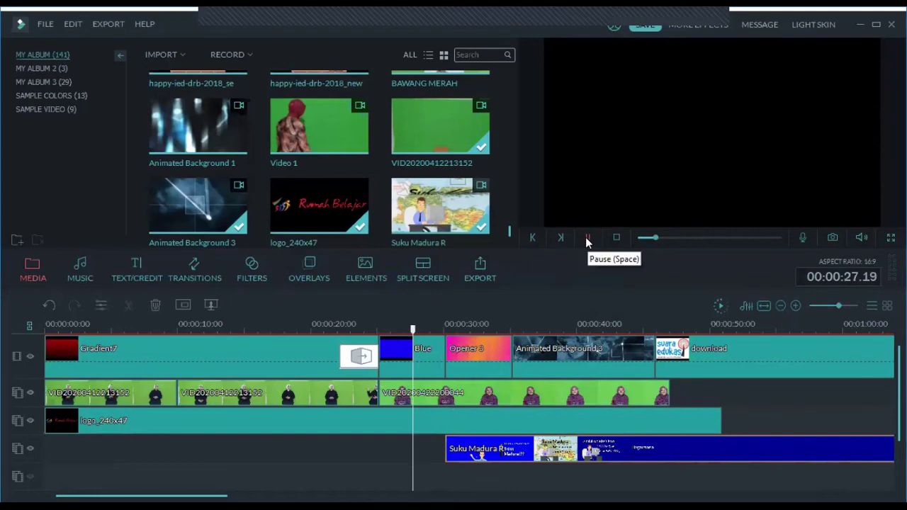
pyautogui.click(586, 238)
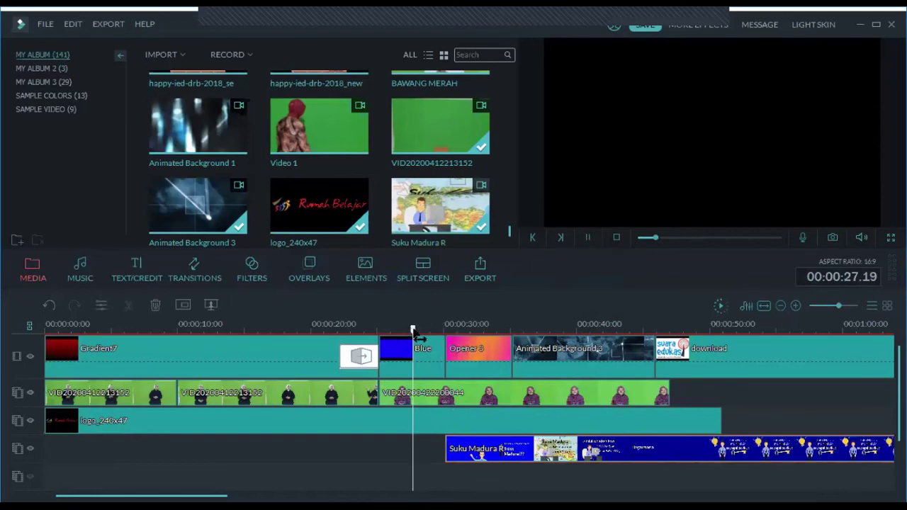
pyautogui.click(587, 238)
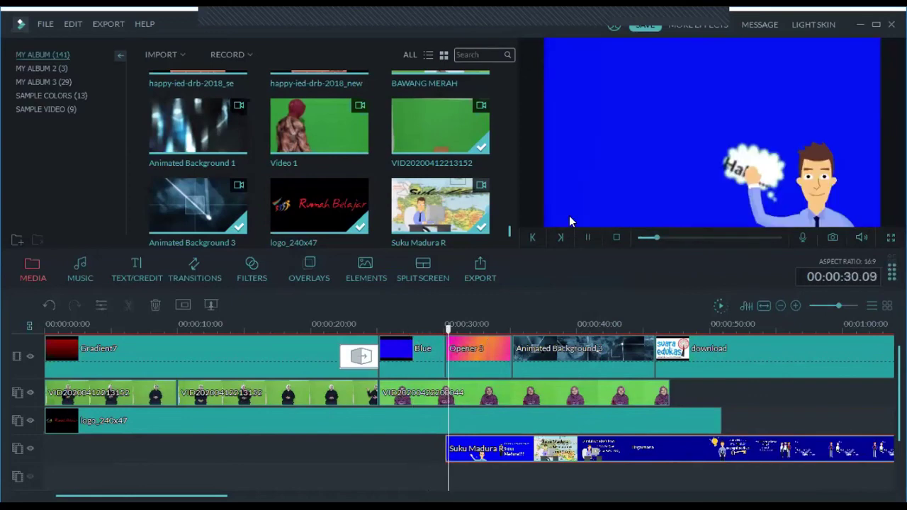
pyautogui.click(588, 237)
pyautogui.click(485, 428)
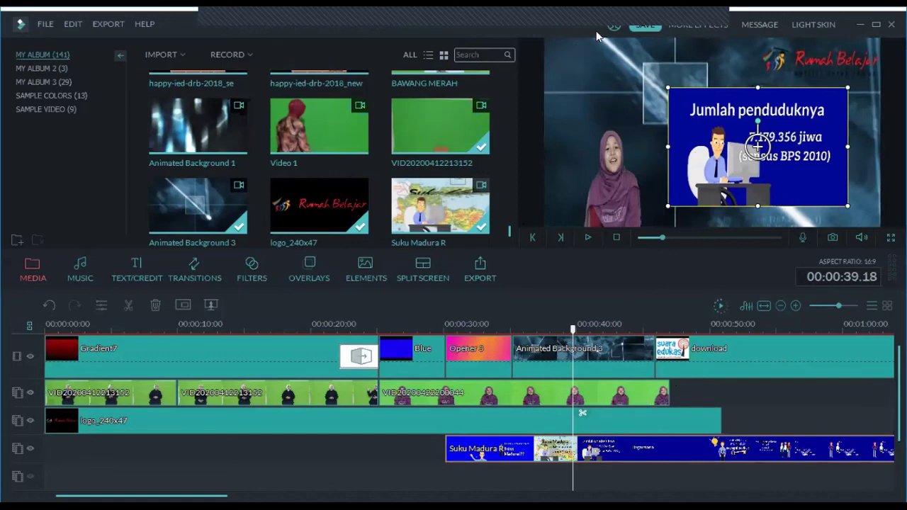
# Step: Place the video VID-20200411-WA0153 from My Album on the green-screen track directly after the girl's clip
pyautogui.click(168, 56)
pyautogui.click(86, 187)
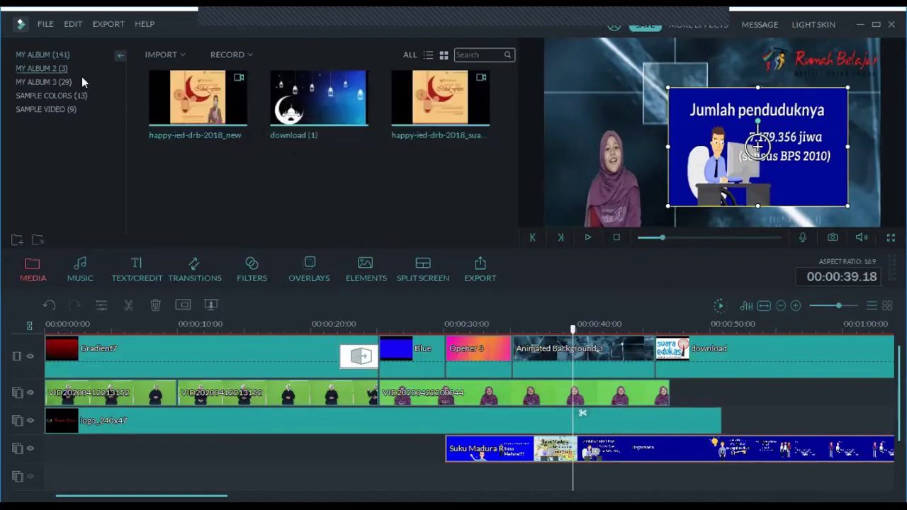
pyautogui.click(55, 51)
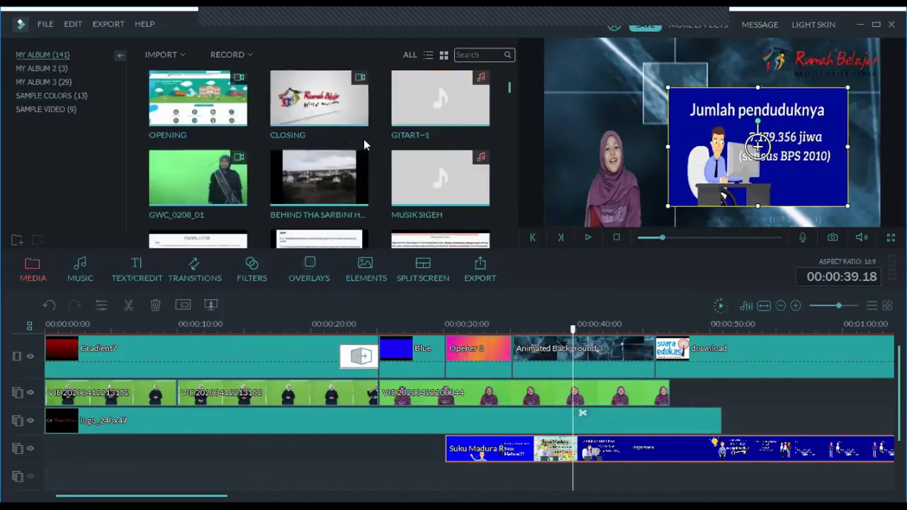
pyautogui.scroll(-5, 364, 145)
pyautogui.scroll(-10, 364, 139)
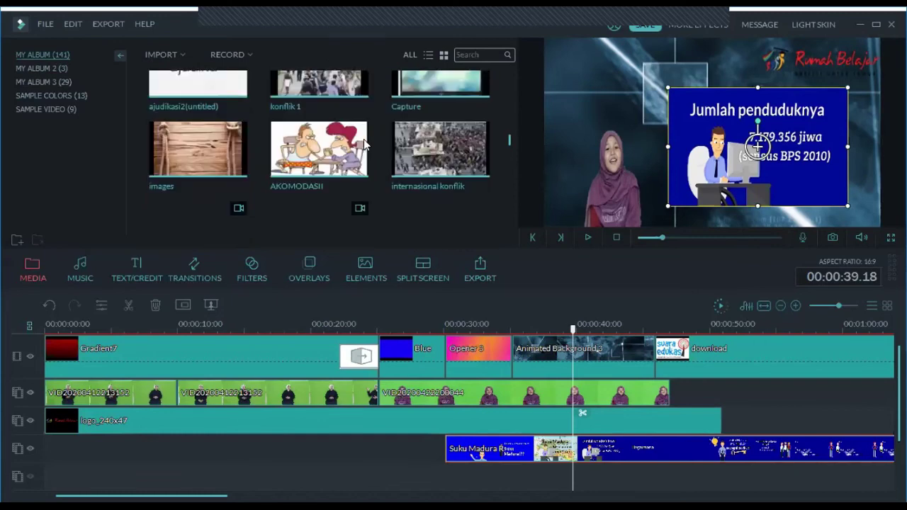
pyautogui.scroll(-10, 363, 139)
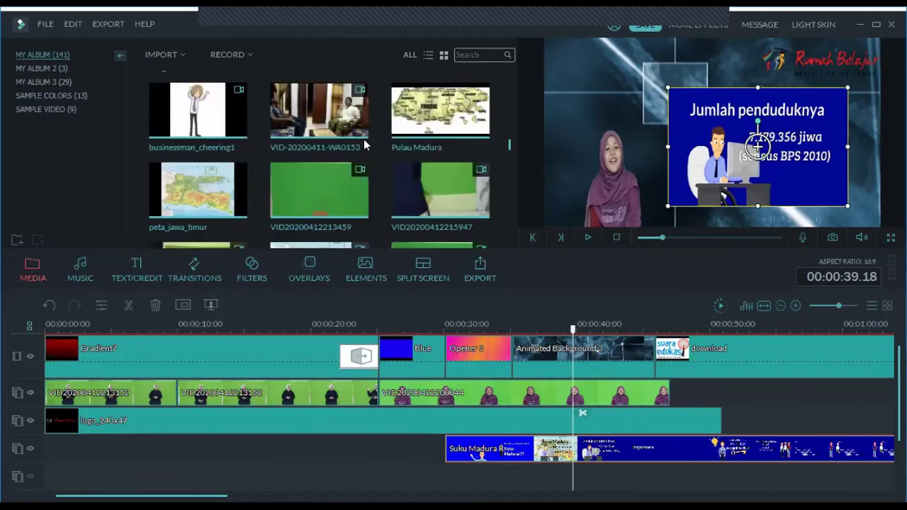
pyautogui.scroll(-5, 364, 142)
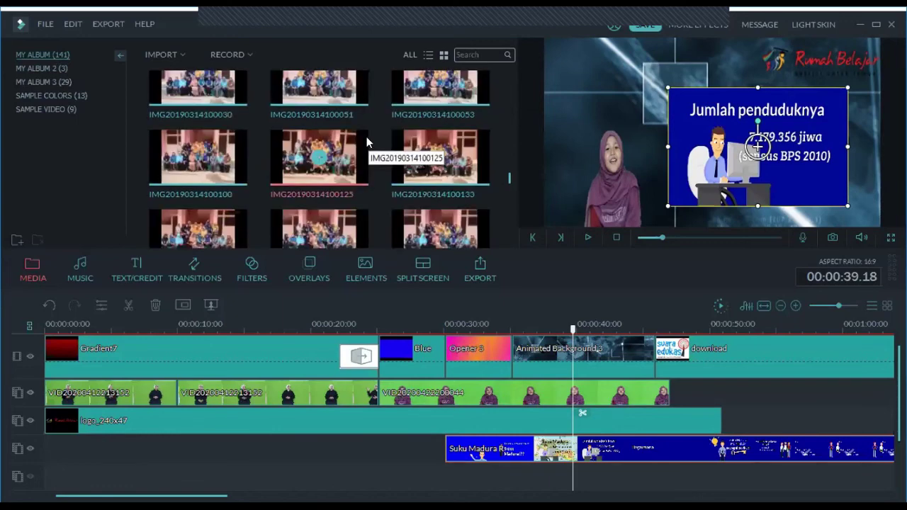
pyautogui.scroll(3, 366, 142)
pyautogui.scroll(5, 366, 142)
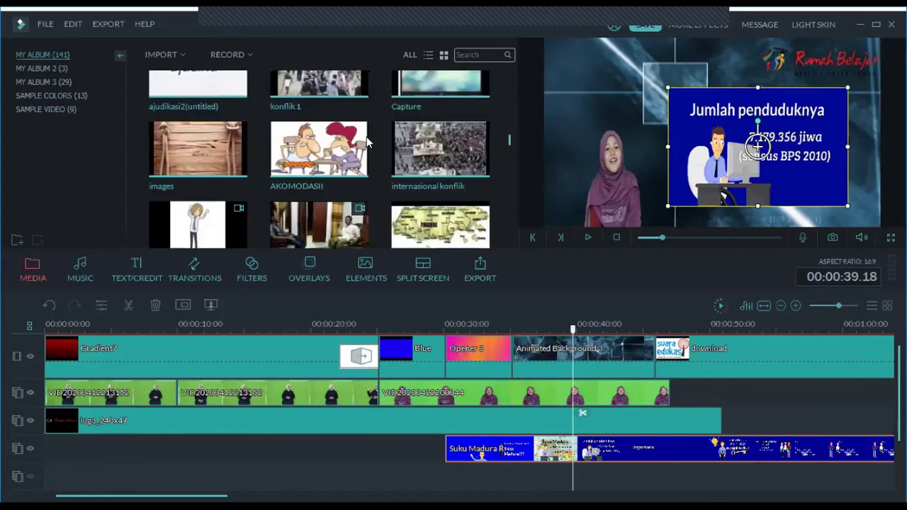
pyautogui.scroll(-2, 366, 137)
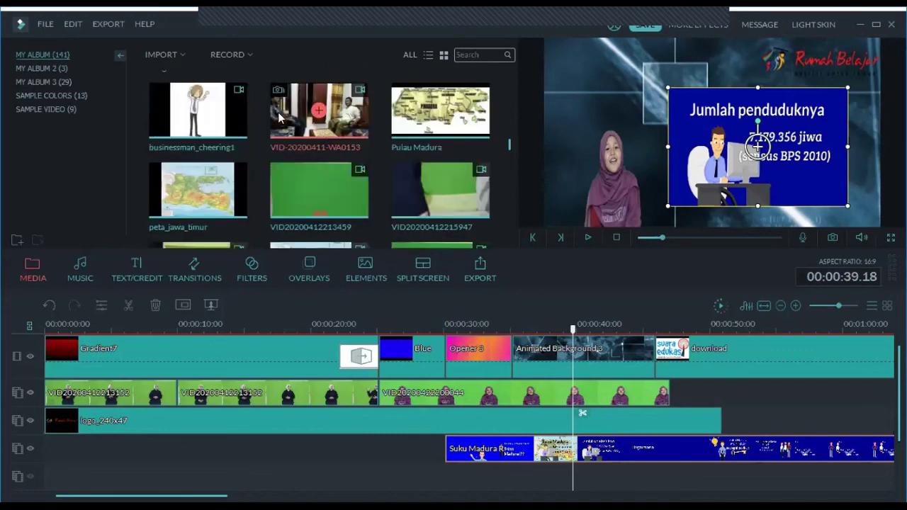
pyautogui.moveTo(484, 285); pyautogui.dragTo(678, 384)
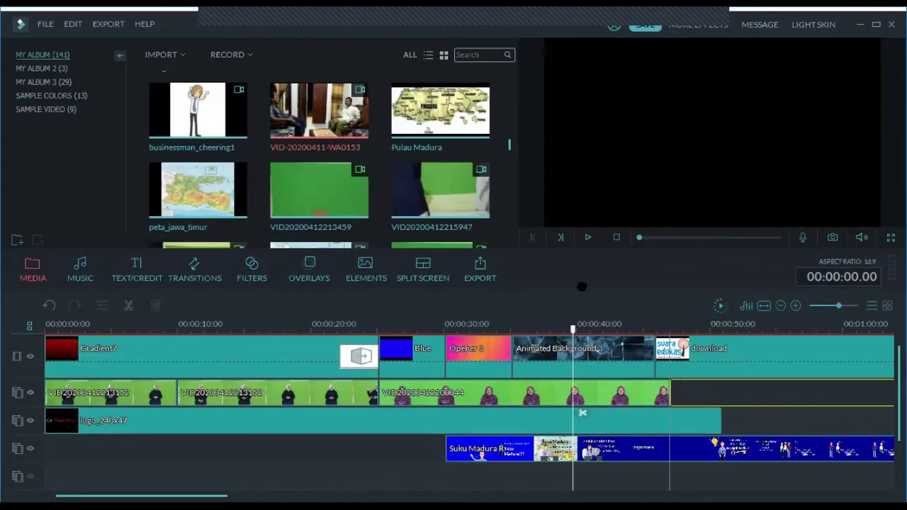
# Step: Shrink the VID-20200411-WA0153 clip into the upper-left corner of the video frame and widen it slightly
pyautogui.doubleClick(716, 393)
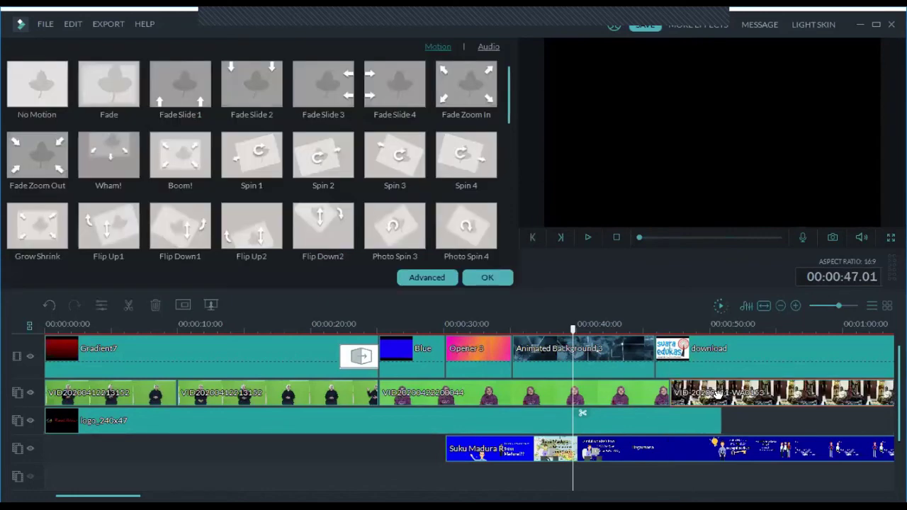
pyautogui.click(493, 277)
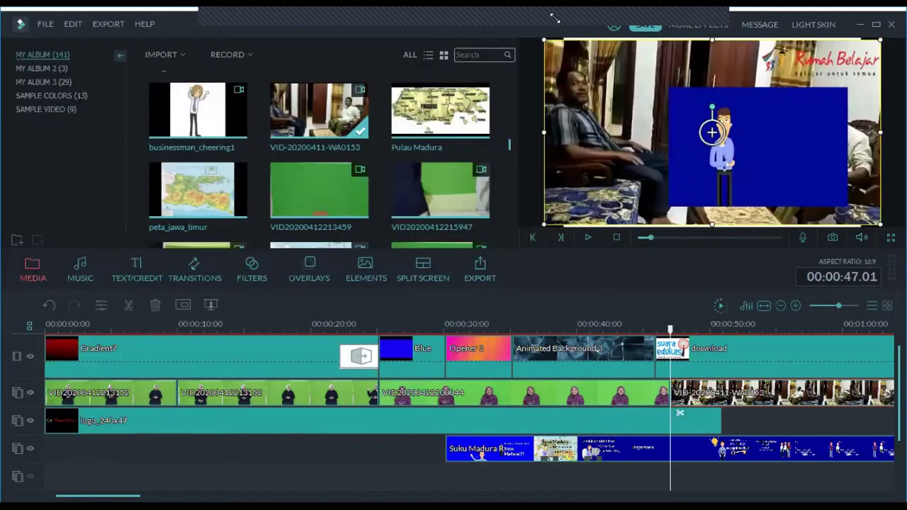
pyautogui.moveTo(554, 17); pyautogui.dragTo(603, 58)
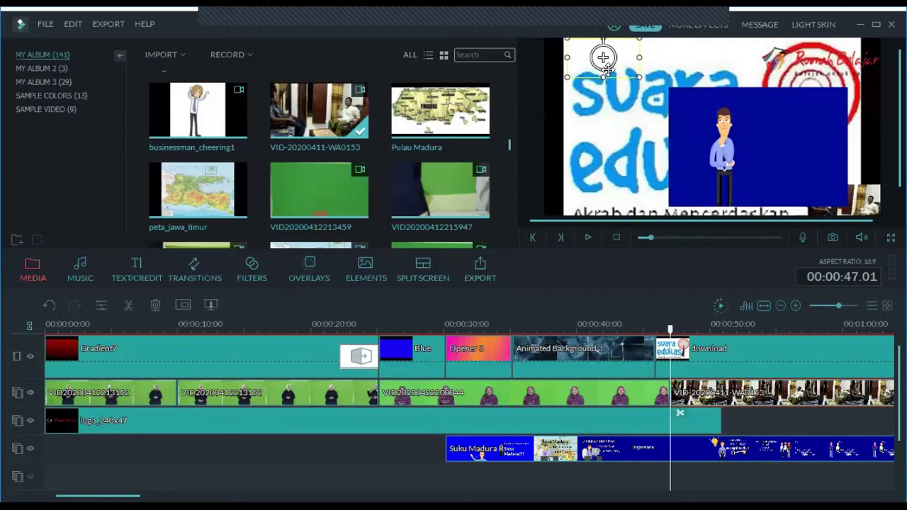
pyautogui.moveTo(603, 77); pyautogui.dragTo(603, 116)
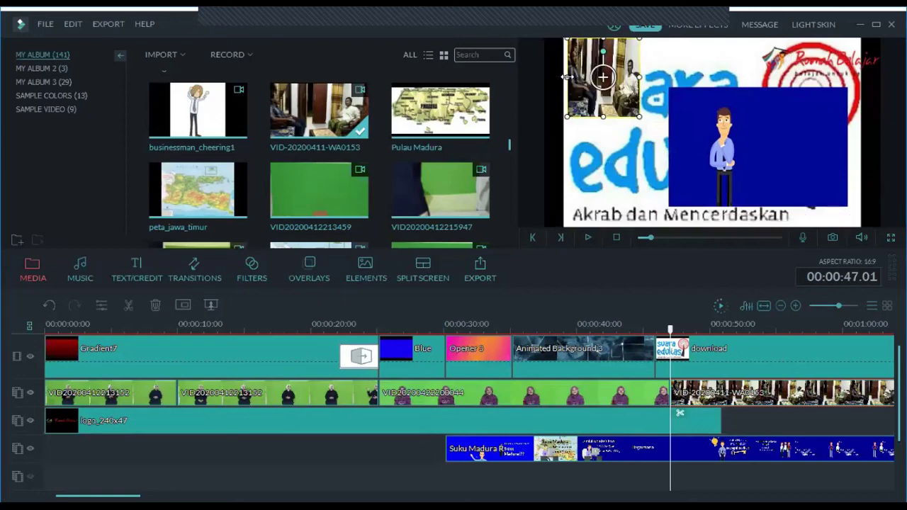
pyautogui.moveTo(567, 76); pyautogui.dragTo(560, 76)
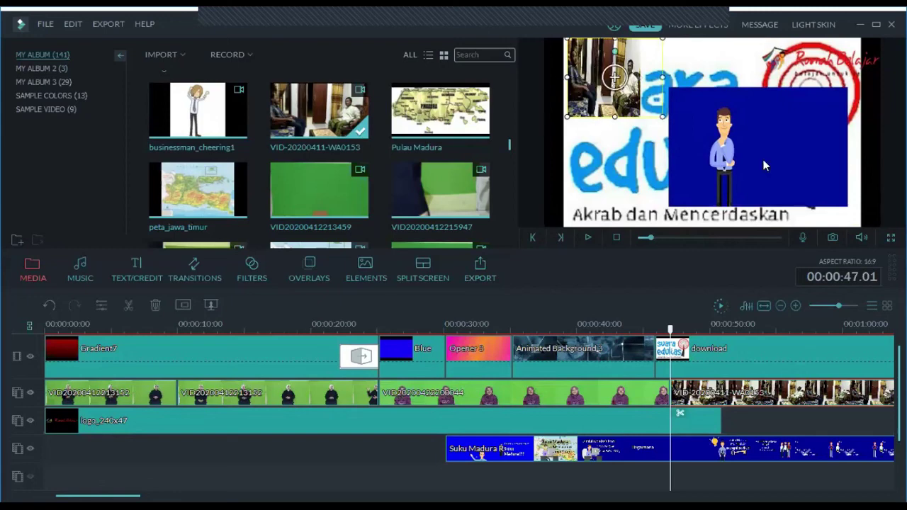
# Step: Play the section from the start of the VID-20200411-WA0153 clip to check both inset videos over the background
pyautogui.click(617, 238)
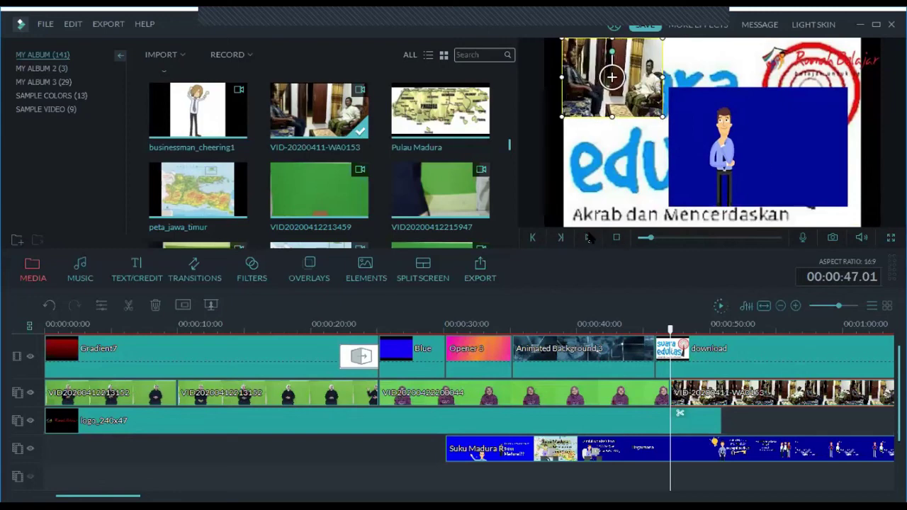
pyautogui.click(623, 202)
pyautogui.press('space')
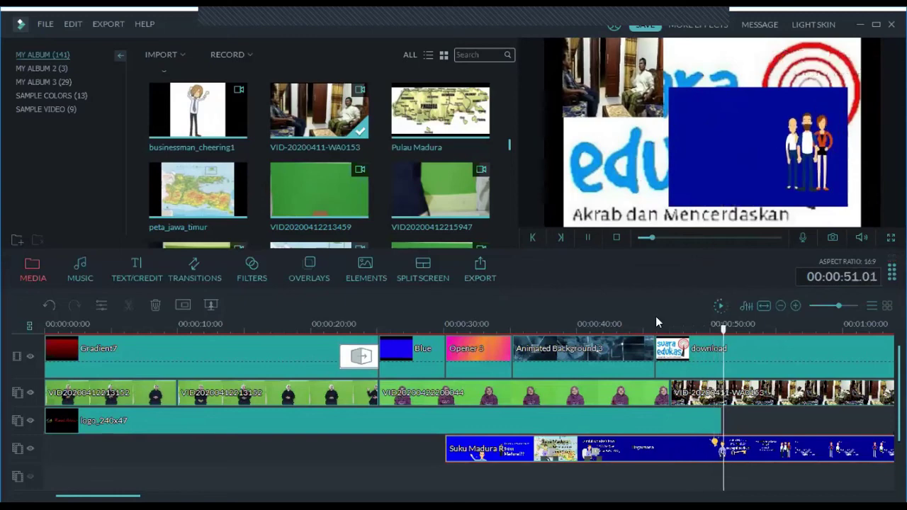
pyautogui.click(586, 239)
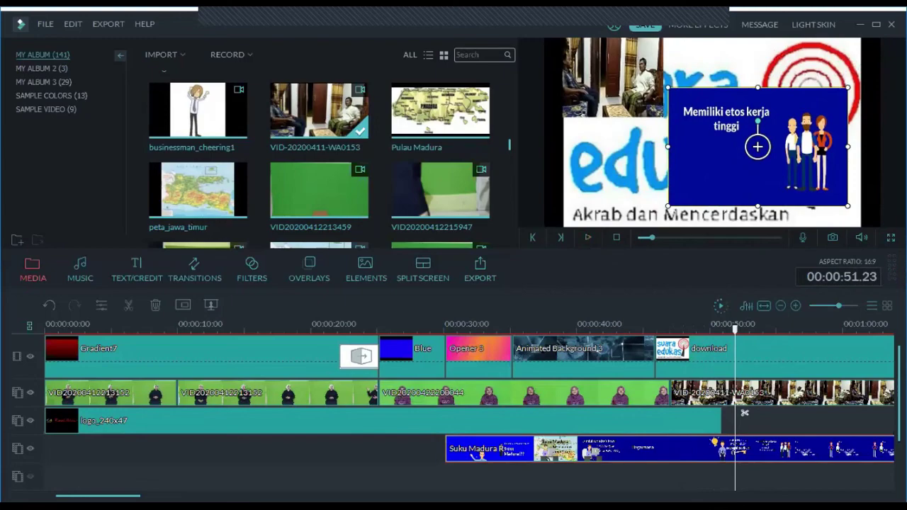
pyautogui.hscroll(5, 467, 404)
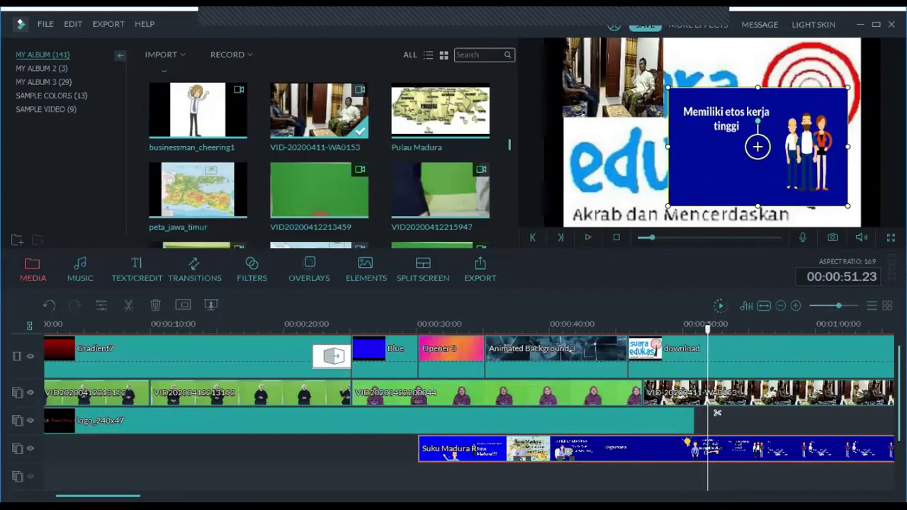
pyautogui.hscroll(-5, 468, 404)
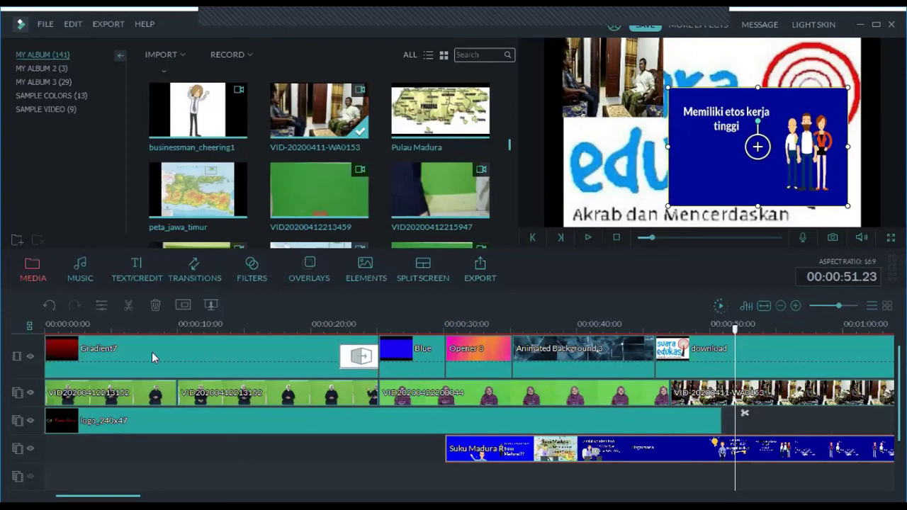
# Step: Place the mixaund-upbeat song from My Music on the first audio track, starting where the Suku Madura R clip begins
pyautogui.click(80, 268)
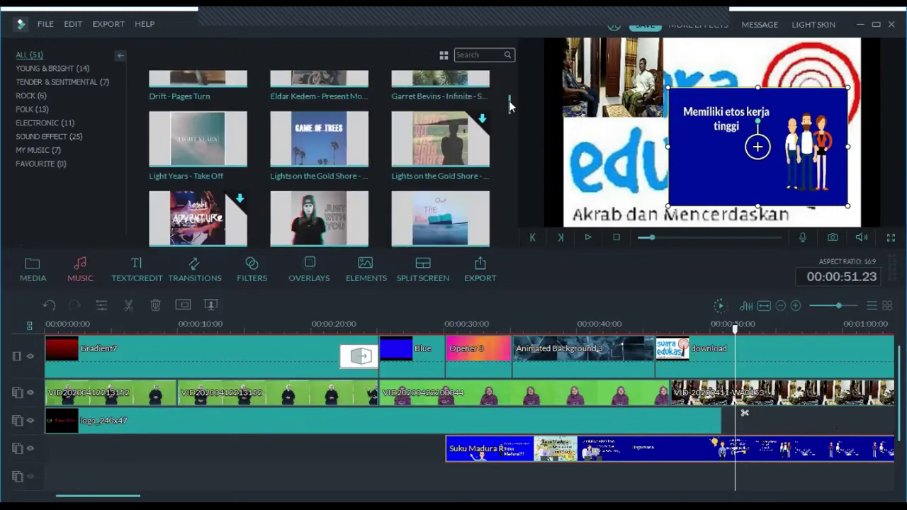
pyautogui.scroll(1, 510, 88)
pyautogui.scroll(1, 512, 83)
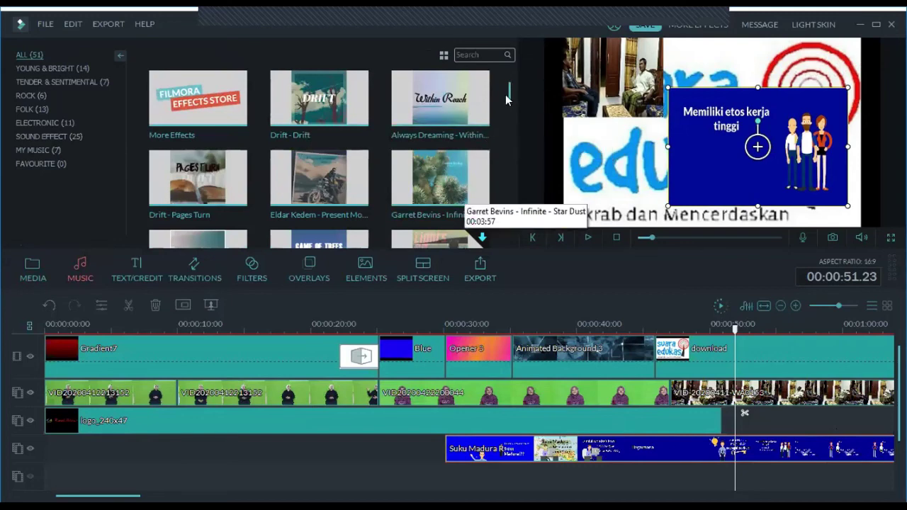
pyautogui.moveTo(508, 94); pyautogui.dragTo(515, 237)
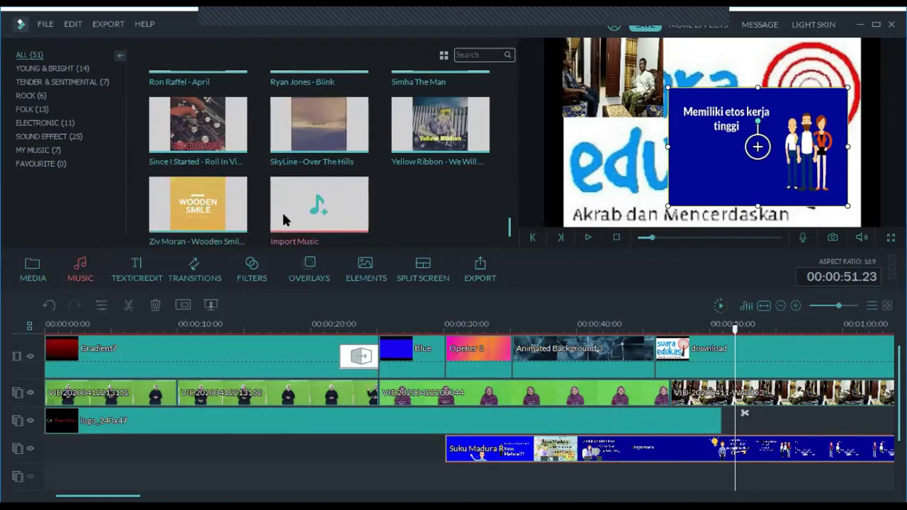
pyautogui.click(308, 205)
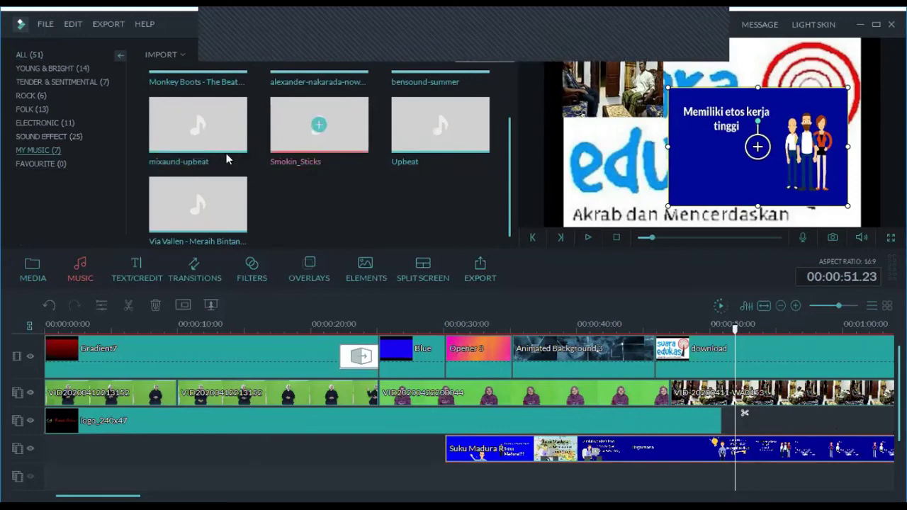
pyautogui.scroll(2, 223, 153)
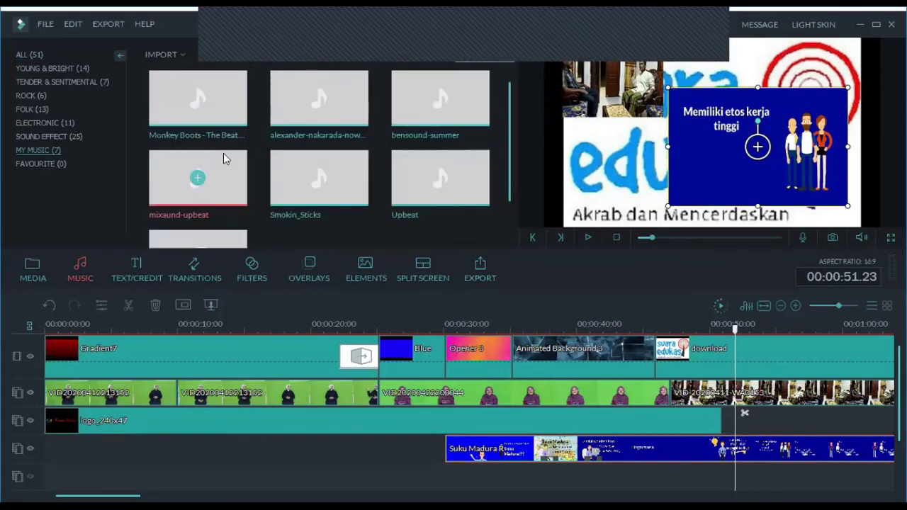
pyautogui.click(190, 178)
pyautogui.scroll(-2, 633, 470)
pyautogui.scroll(-2, 600, 479)
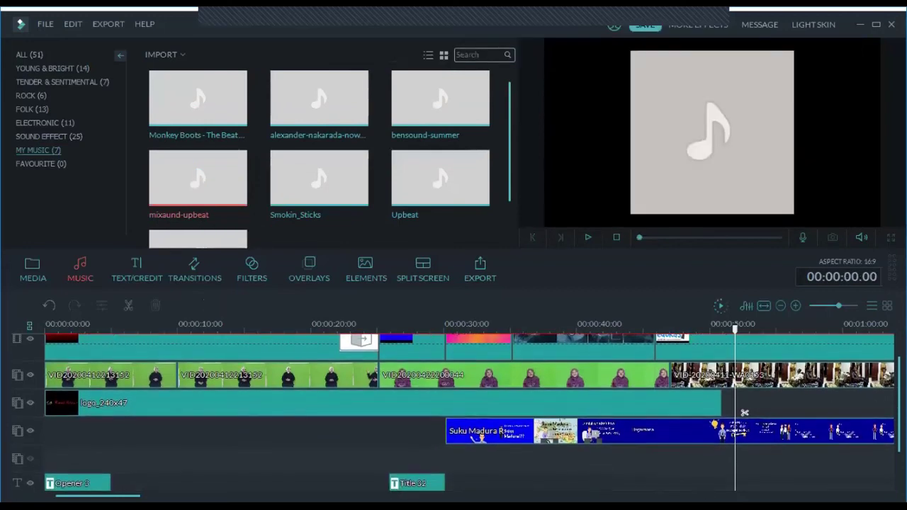
pyautogui.scroll(-4, 613, 488)
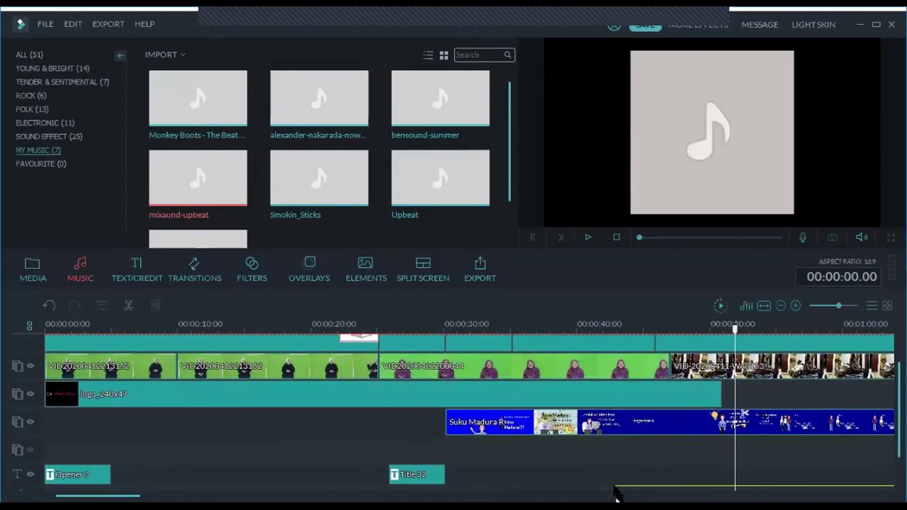
pyautogui.moveTo(533, 479); pyautogui.dragTo(450, 467)
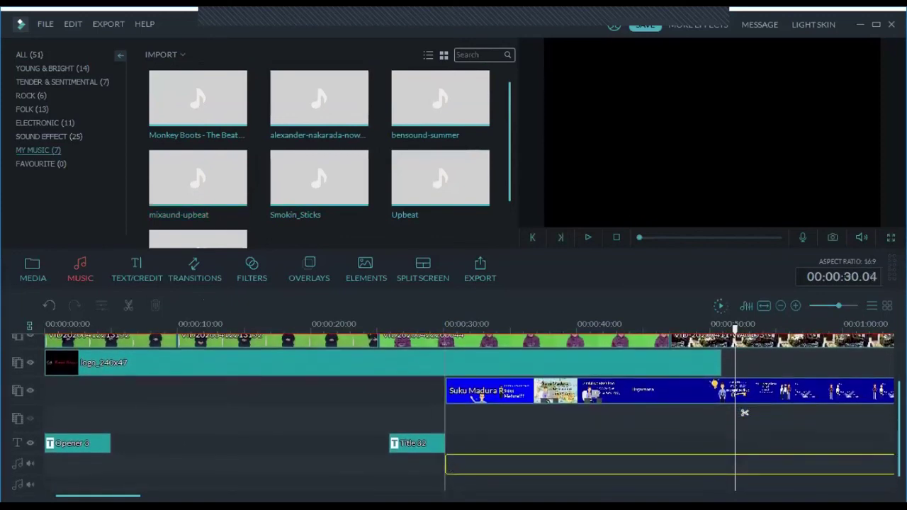